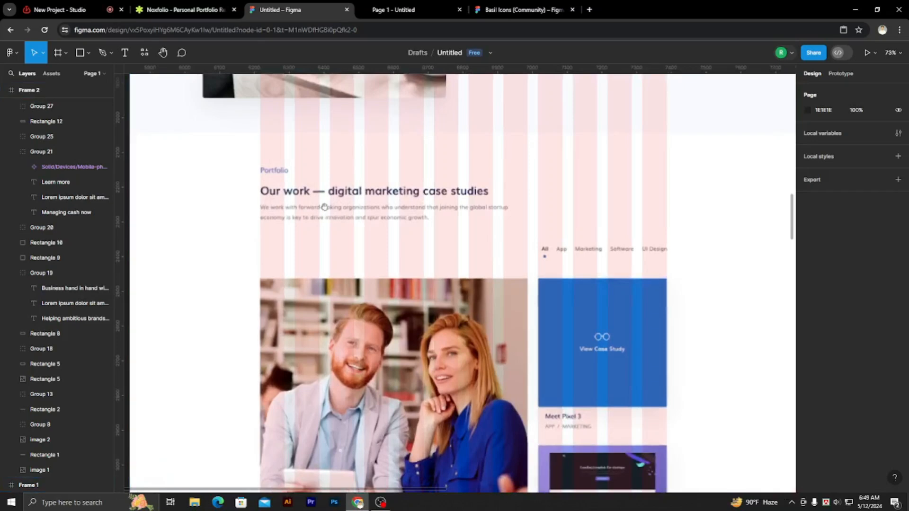
# Add a text reading "Portfolio" in Frame 1 and place it over the reference Portfolio label at X 375, Y 2757.
pyautogui.scroll(-5, 348, 230)
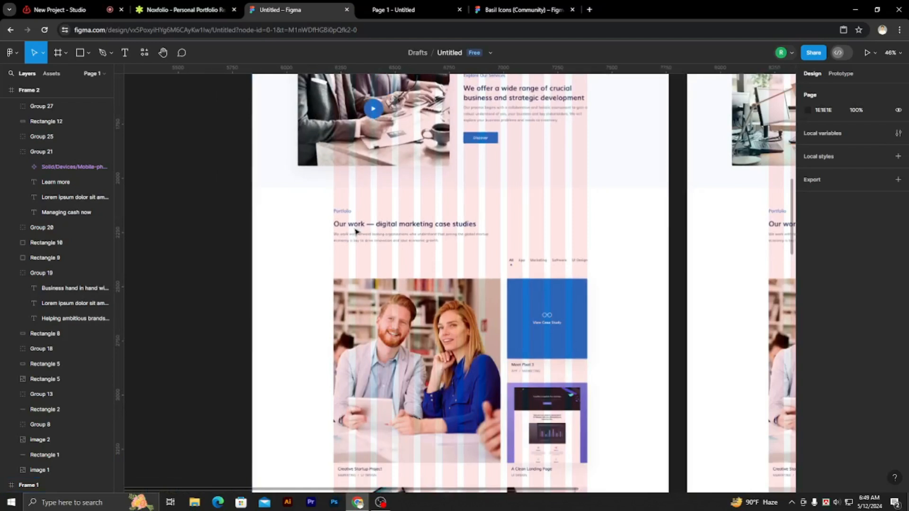
pyautogui.scroll(-3, 397, 251)
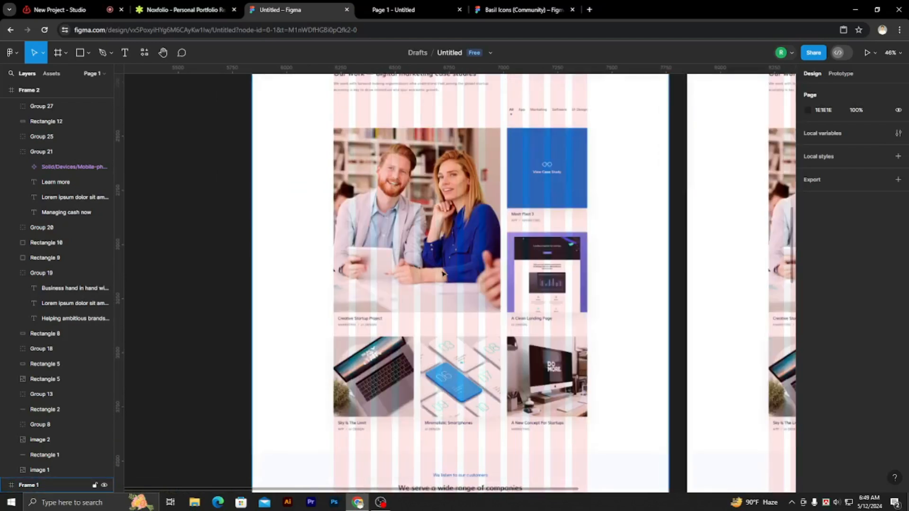
pyautogui.scroll(3, 448, 277)
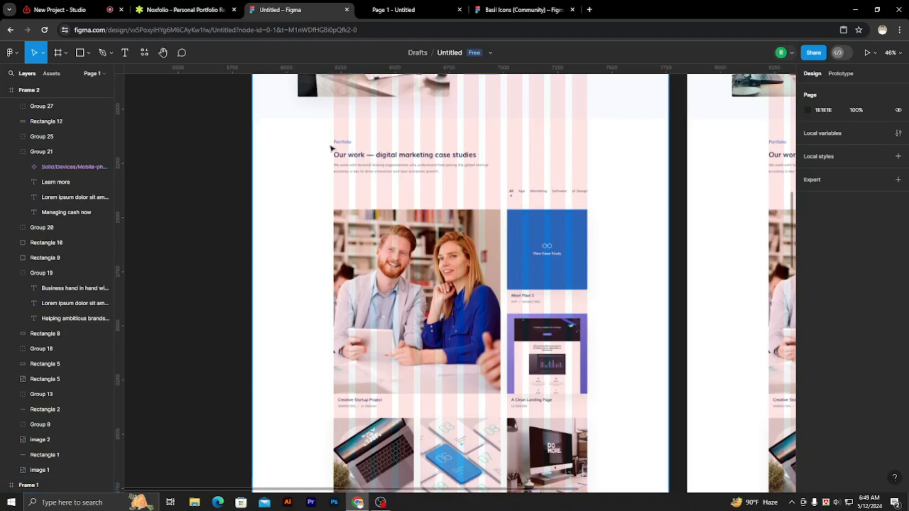
pyautogui.scroll(3, 333, 148)
pyautogui.scroll(3, 332, 148)
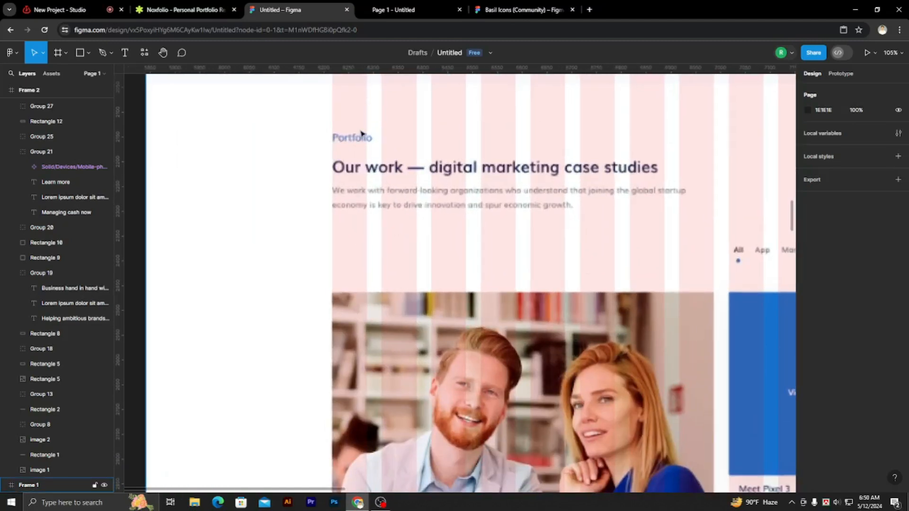
pyautogui.press('t')
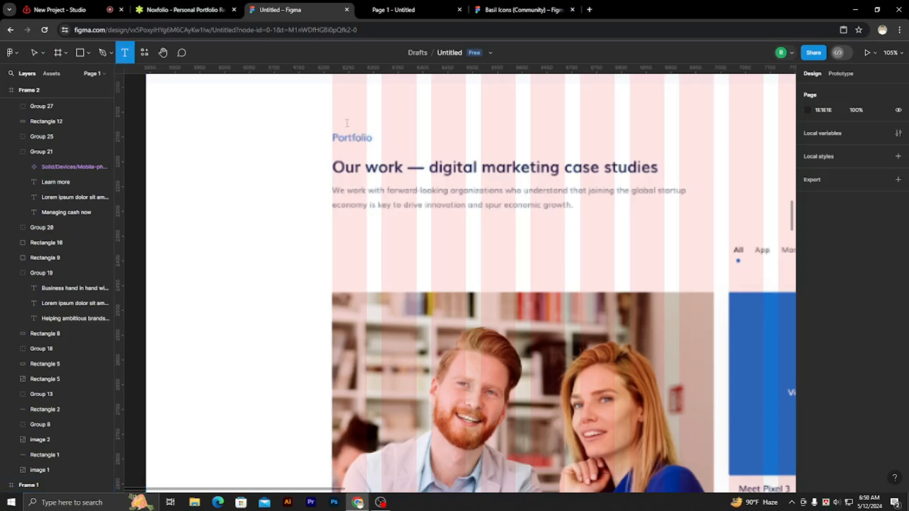
pyautogui.click(346, 123)
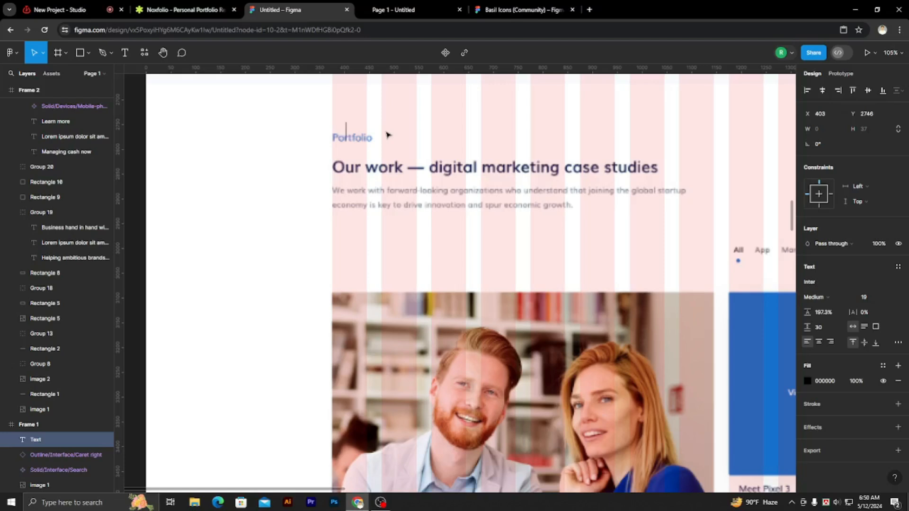
pyautogui.write('Portfolio')
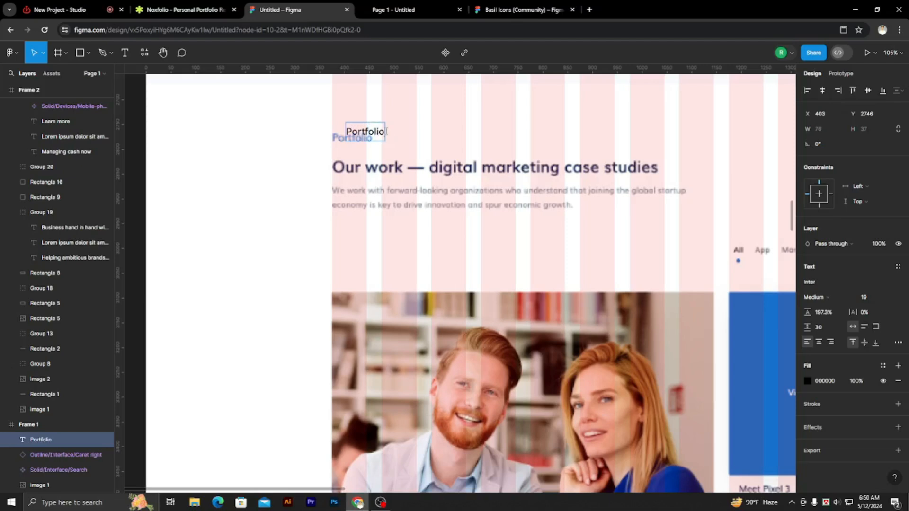
pyautogui.press('Escape')
pyautogui.scroll(5, 417, 136)
pyautogui.moveTo(354, 134); pyautogui.dragTo(325, 145)
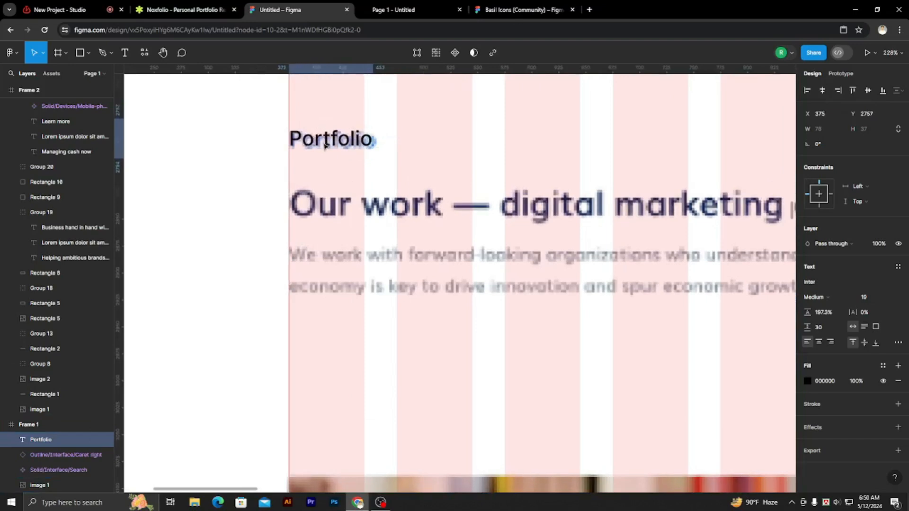
# Set the Portfolio text's font size to 20 and its fill to the blue 166DD6 from the page colors.
pyautogui.click(869, 299)
pyautogui.press('Up')
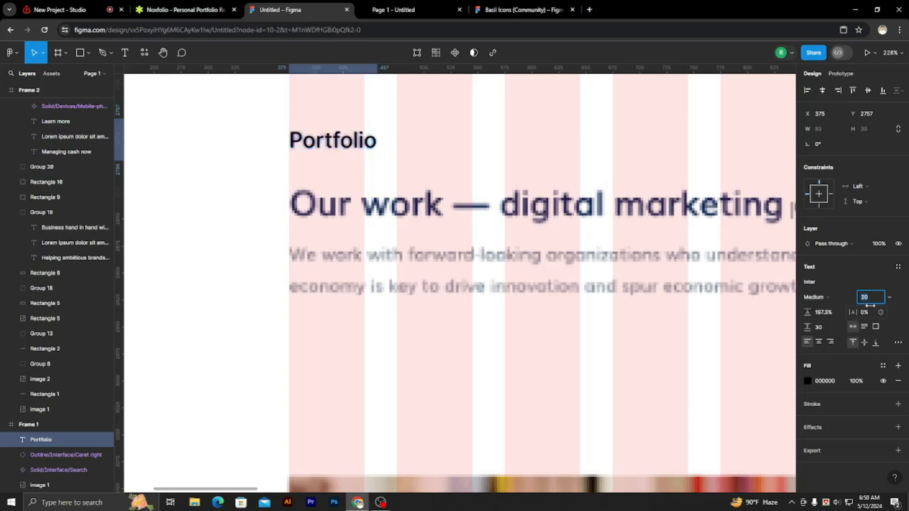
pyautogui.click(808, 381)
pyautogui.click(706, 441)
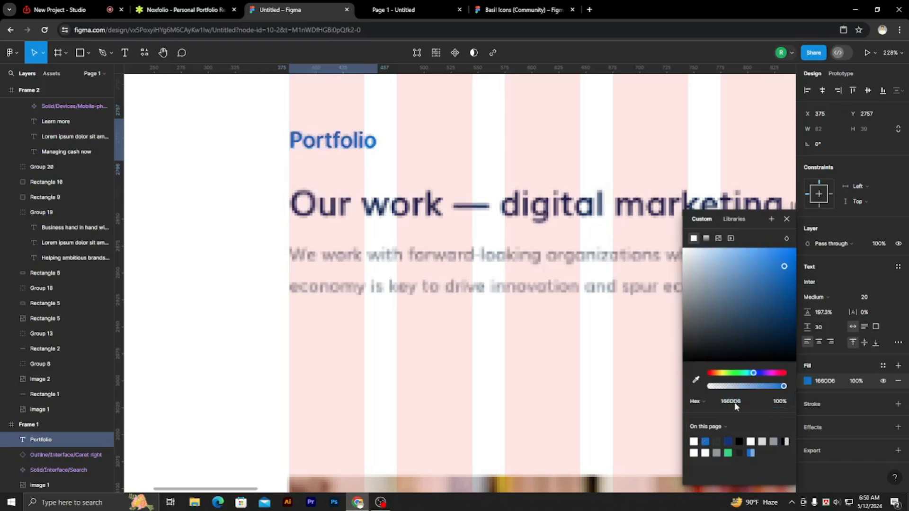
pyautogui.click(788, 220)
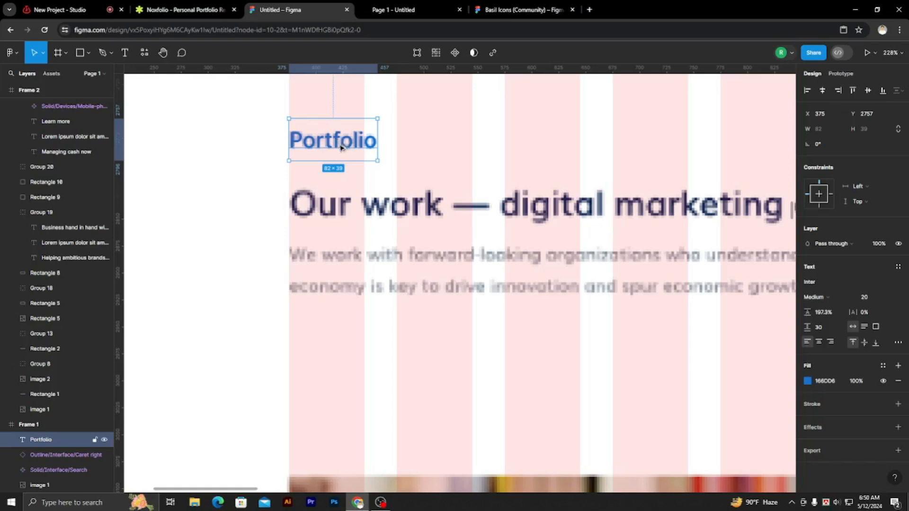
# Duplicate the Portfolio text straight down onto the "Our work" reference heading and set the copy's font size to 39.
pyautogui.keyDown('alt'); pyautogui.moveTo(343, 148); pyautogui.dragTo(346, 218); pyautogui.keyUp('alt')
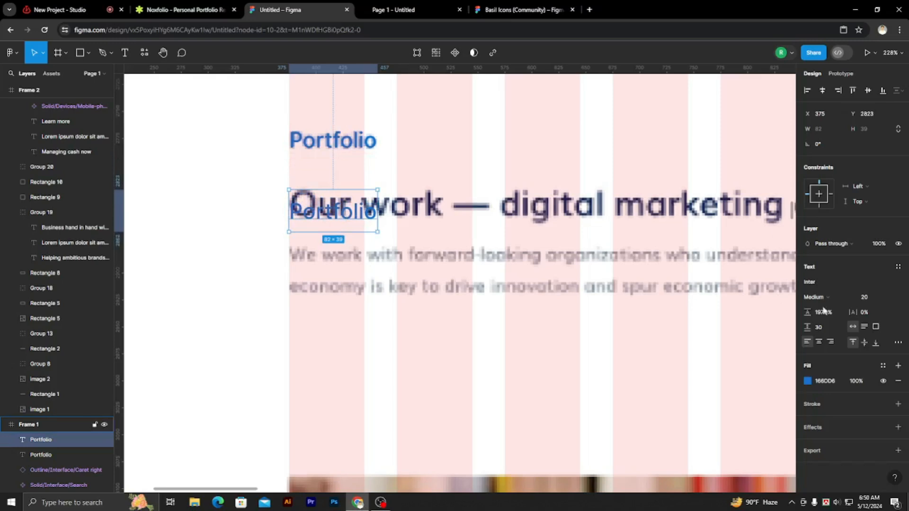
pyautogui.click(871, 296)
pyautogui.moveTo(872, 299); pyautogui.dragTo(858, 303)
pyautogui.press('Up')
pyautogui.press('Up')
pyautogui.press('Up')
pyautogui.press('Up')
pyautogui.press('Up')
pyautogui.press('Up')
pyautogui.press('Up')
pyautogui.press('Up')
pyautogui.press('Up')
pyautogui.press('Up')
pyautogui.press('Up')
pyautogui.press('Up')
pyautogui.press('Up')
pyautogui.press('Up')
pyautogui.press('Up')
pyautogui.press('Up')
pyautogui.press('Up')
pyautogui.press('Up')
pyautogui.press('Up')
pyautogui.press('Up')
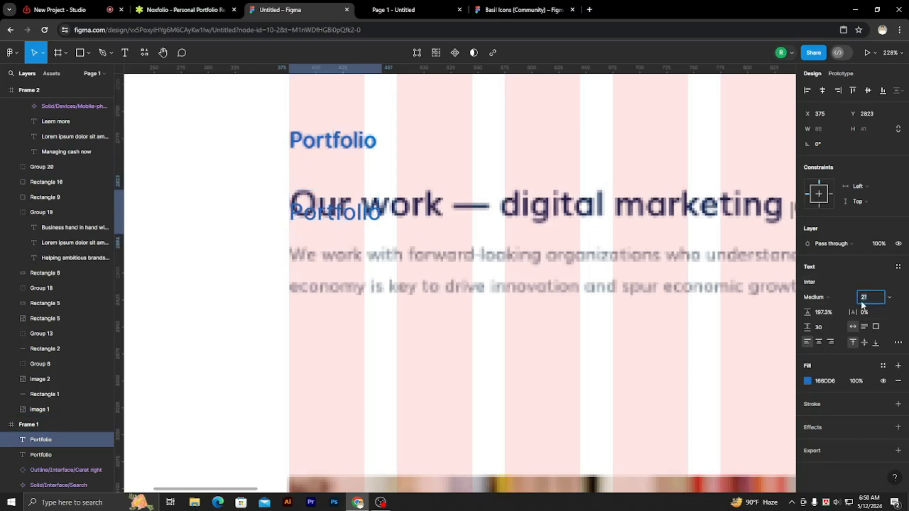
pyautogui.press('Up')
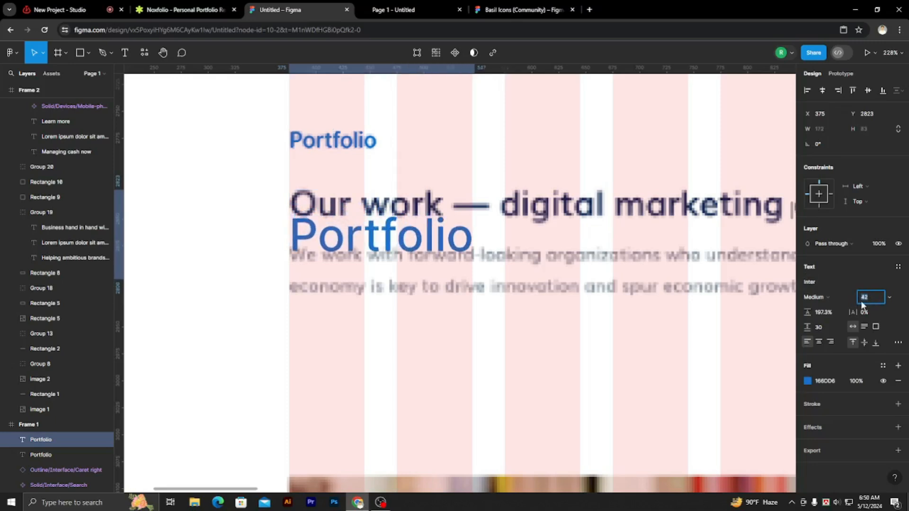
pyautogui.press('Down')
pyautogui.press('Down')
pyautogui.press('Down')
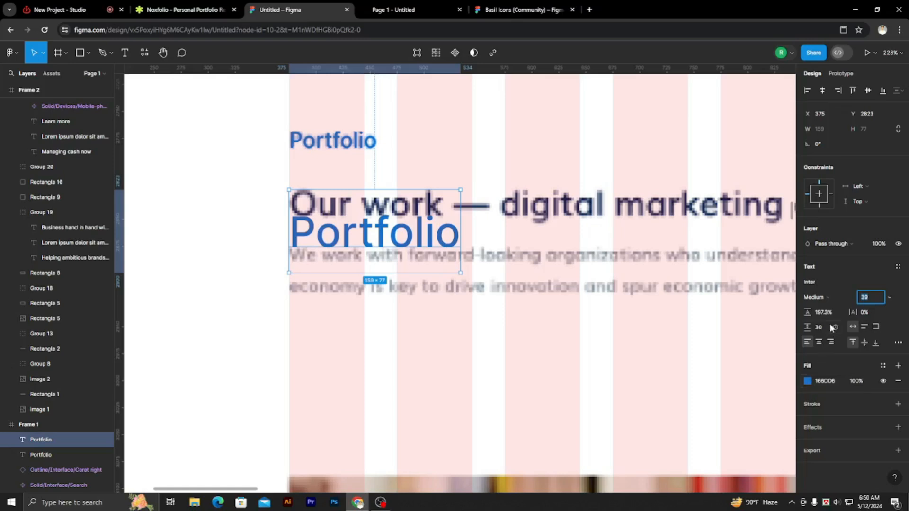
# Set the duplicated text's line height to Auto and its paragraph spacing to 0.
pyautogui.click(824, 312)
pyautogui.write('auto%')
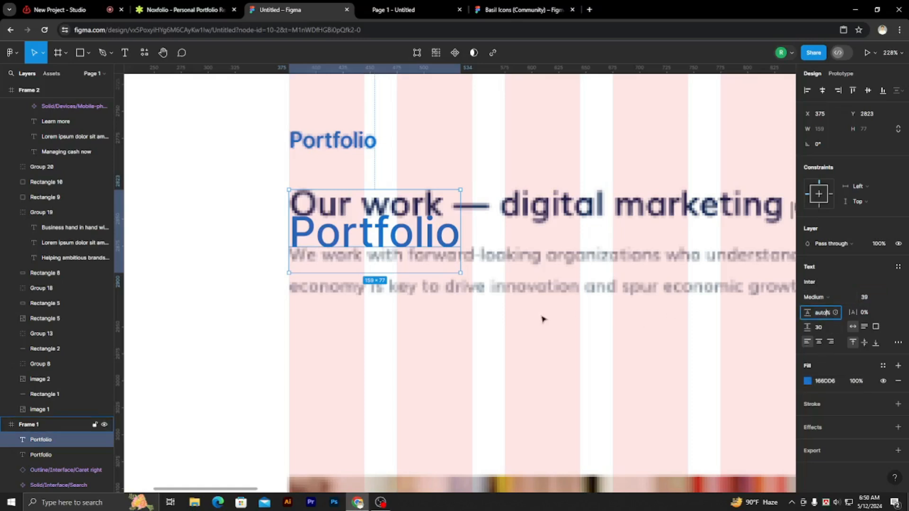
pyautogui.click(541, 316)
pyautogui.click(416, 232)
pyautogui.click(822, 328)
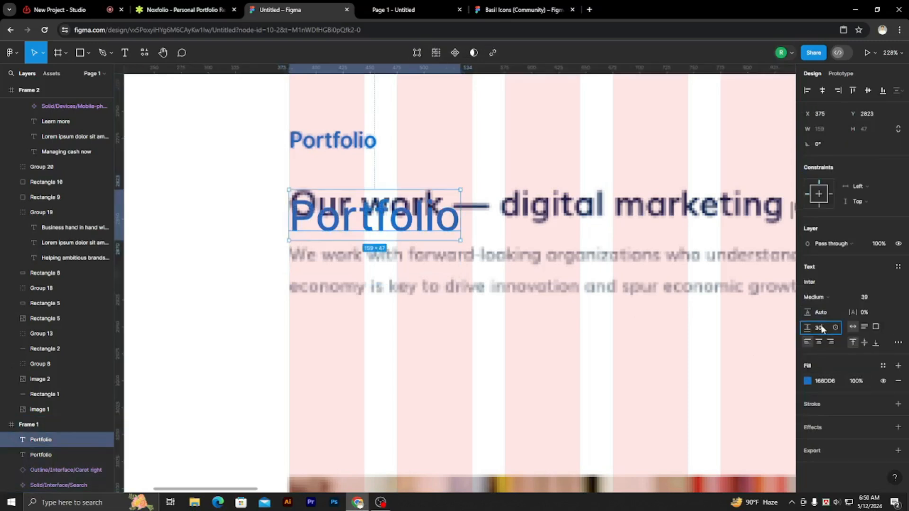
pyautogui.click(444, 314)
# Nudge the duplicated text up to Y 2815 so it sits over the reference heading.
pyautogui.click(341, 226)
pyautogui.press('Up')
pyautogui.press('Up')
pyautogui.press('Up')
pyautogui.press('Up')
pyautogui.press('Up')
pyautogui.press('Up')
pyautogui.press('Up')
pyautogui.press('Up')
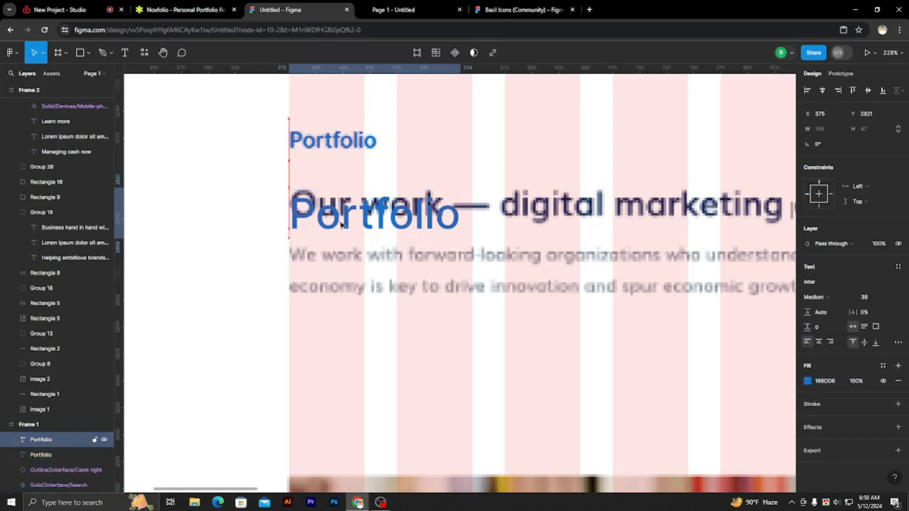
# Replace the duplicated text's content with "Our" and set its font size to 34 to match the reference heading.
pyautogui.press('Return')
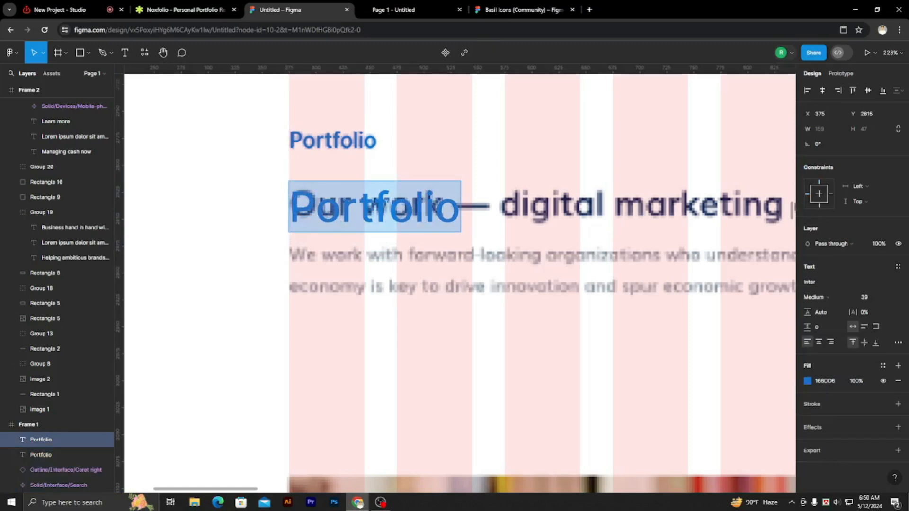
pyautogui.press('BackSpace')
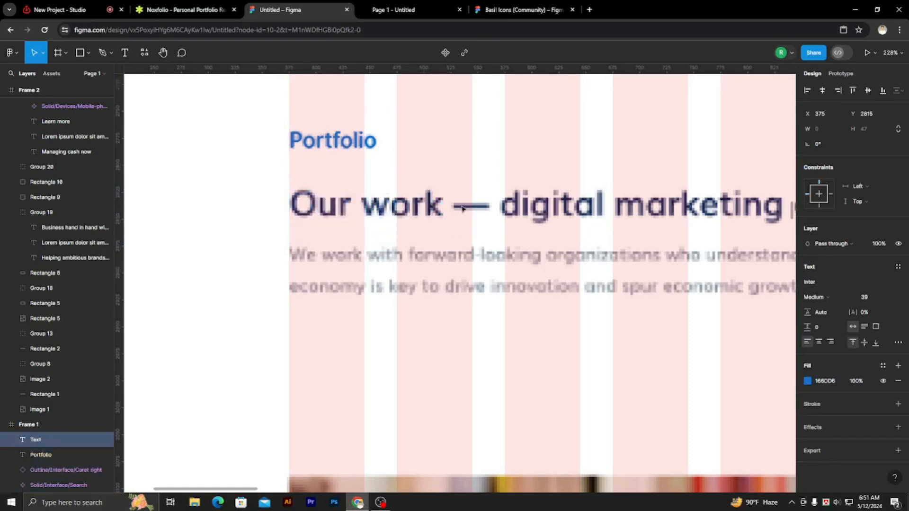
pyautogui.write('o')
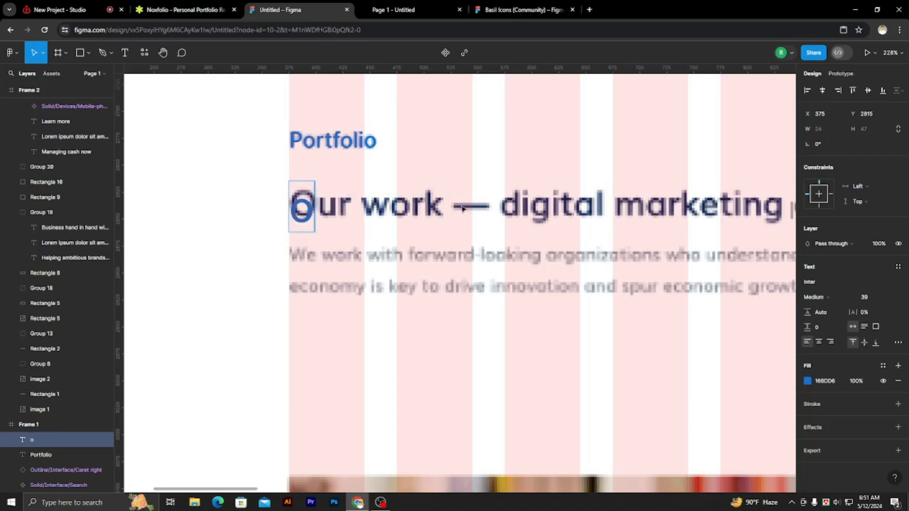
pyautogui.press('Escape')
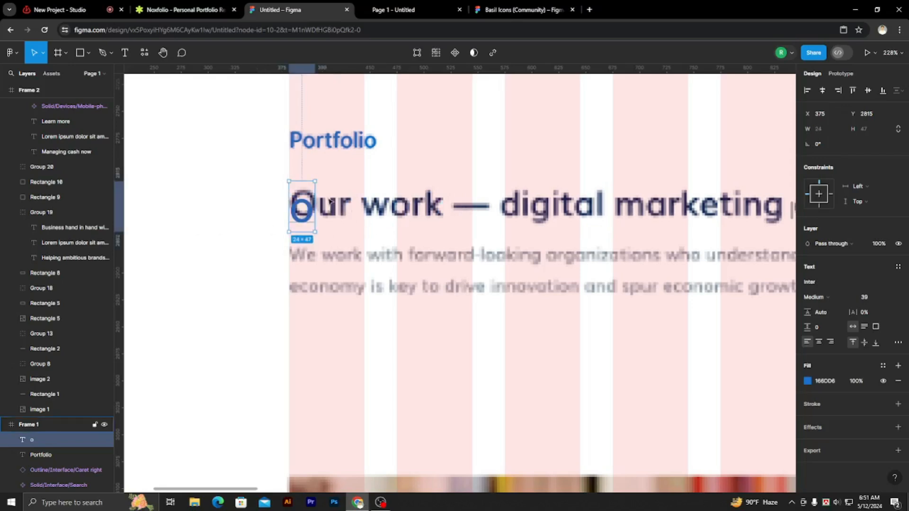
pyautogui.doubleClick(308, 204)
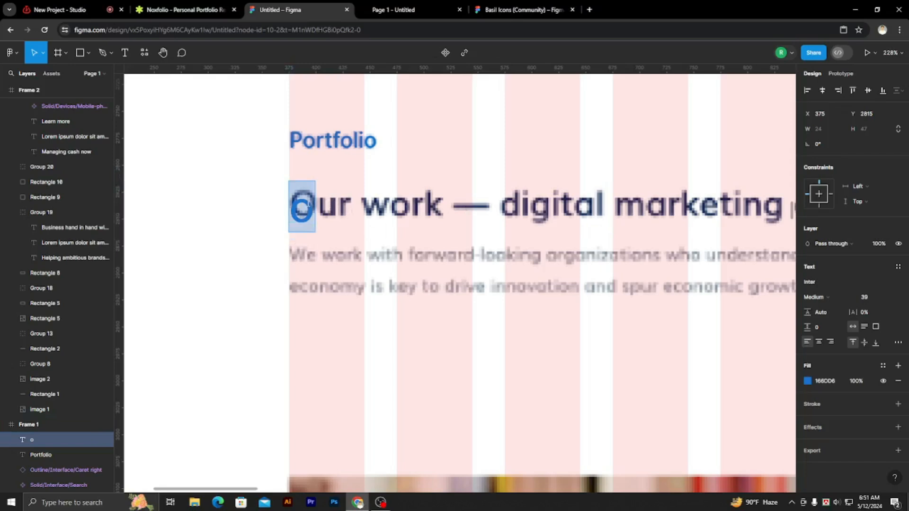
pyautogui.press('BackSpace')
pyautogui.write('O')
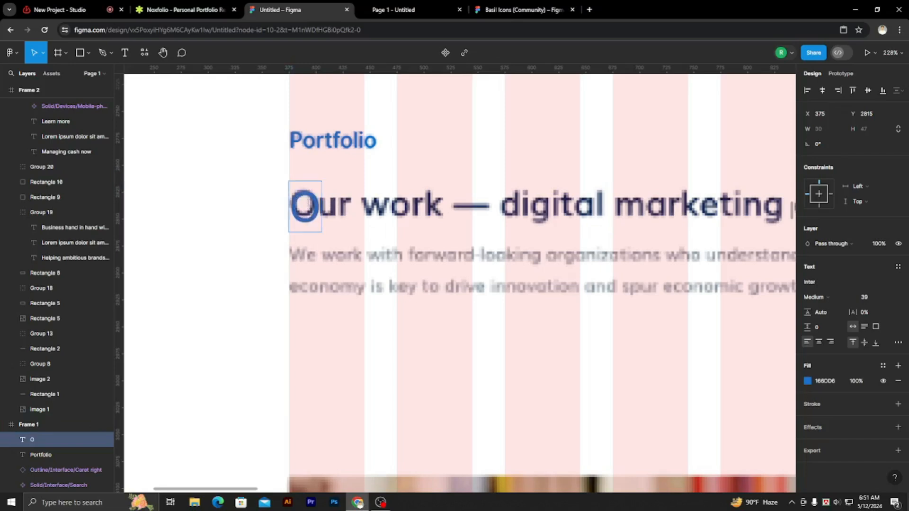
pyautogui.write('ur')
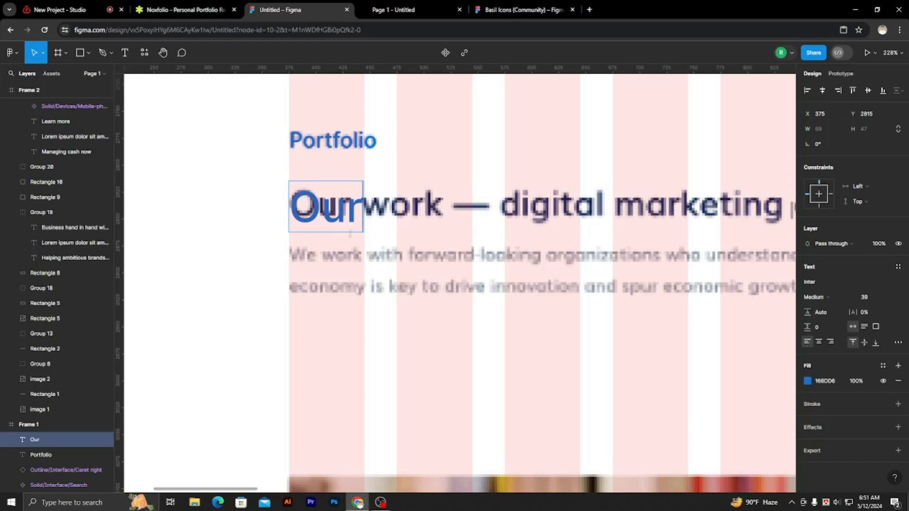
pyautogui.press('Escape')
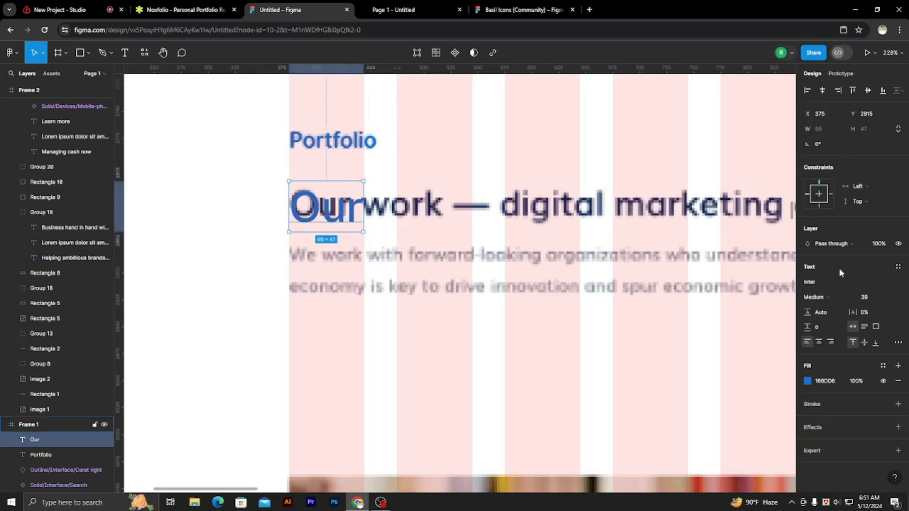
pyautogui.press('Down')
pyautogui.press('Down')
pyautogui.press('Down')
pyautogui.press('Down')
pyautogui.press('Down')
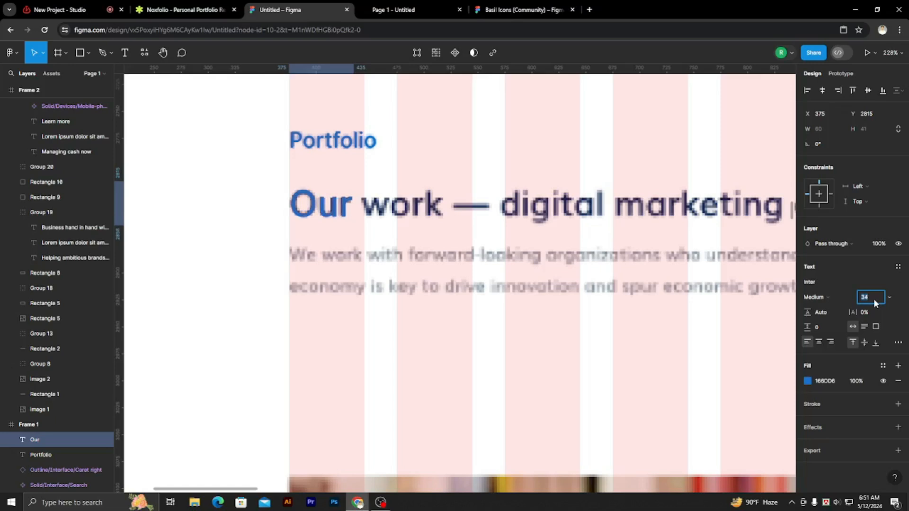
# Extend the "Our" heading text to read "Our work- digital marketing case studies".
pyautogui.click(351, 206)
pyautogui.doubleClick(351, 206)
pyautogui.click(350, 207)
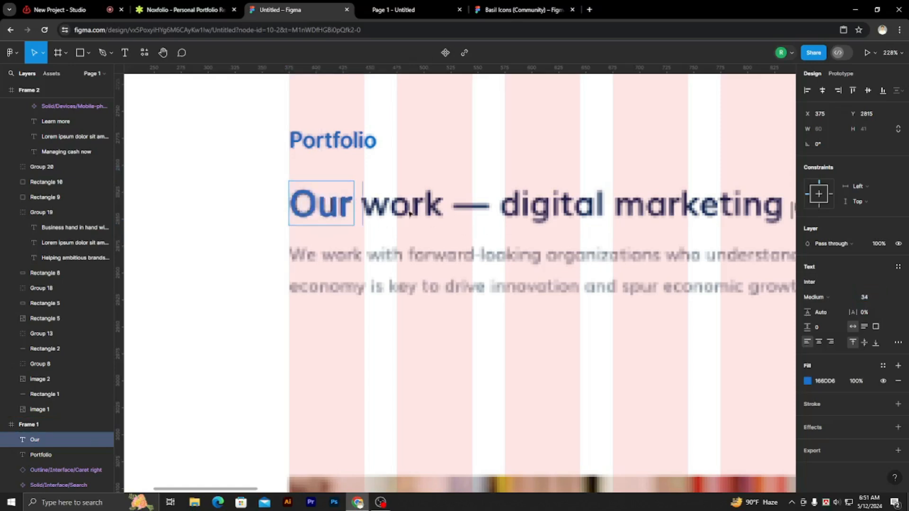
pyautogui.write('wor')
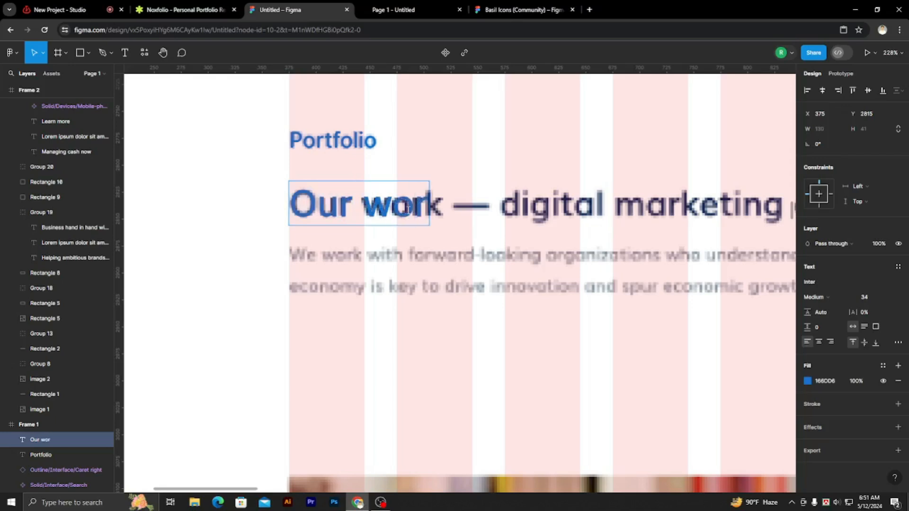
pyautogui.write('k-')
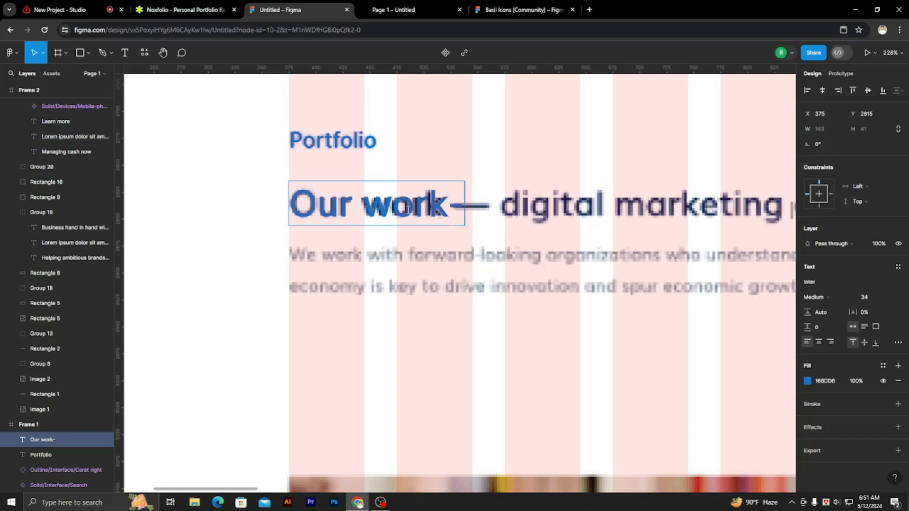
pyautogui.write('_')
pyautogui.press('BackSpace')
pyautogui.write('-')
pyautogui.press('BackSpace')
pyautogui.press('BackSpace')
pyautogui.write('- digital')
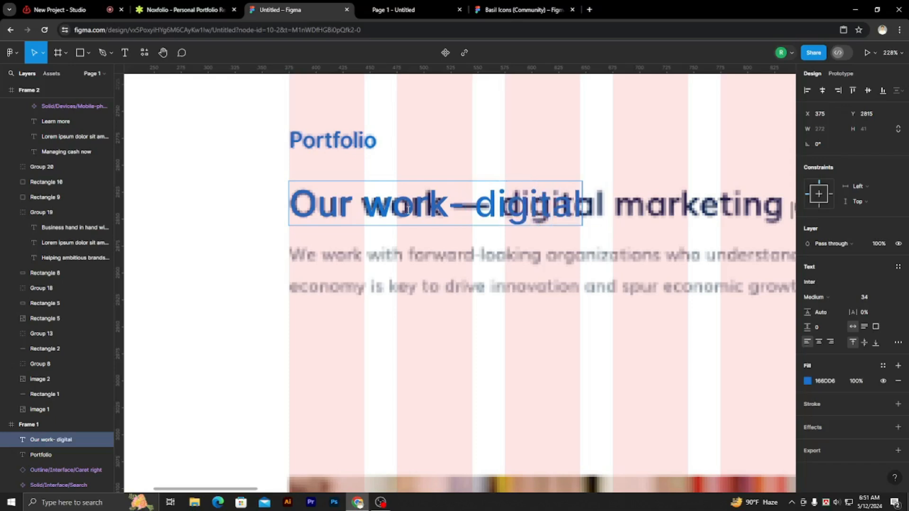
pyautogui.scroll(-5, 407, 209)
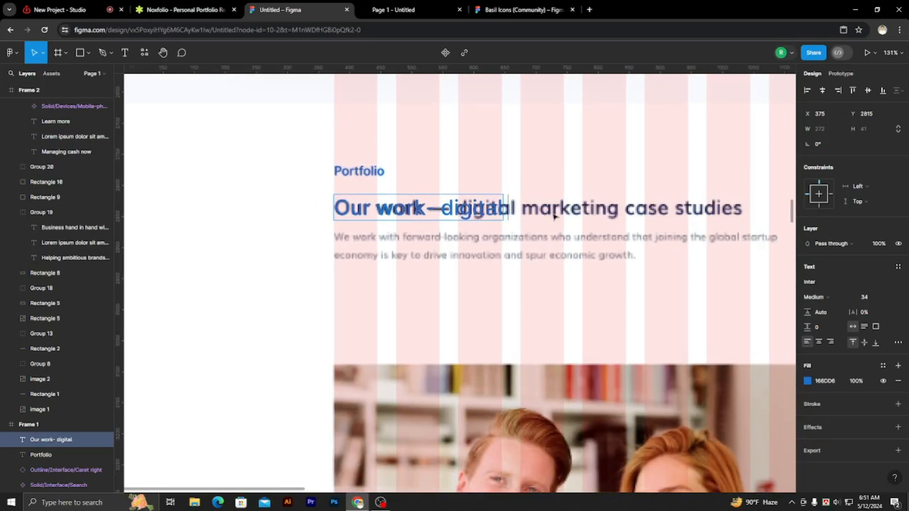
pyautogui.write('marketin')
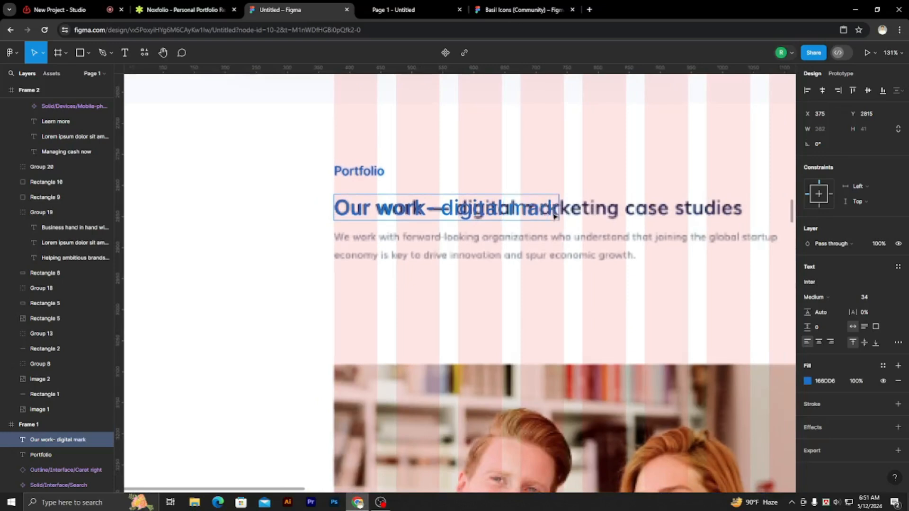
pyautogui.write('g case studies')
pyautogui.scroll(-2, 515, 203)
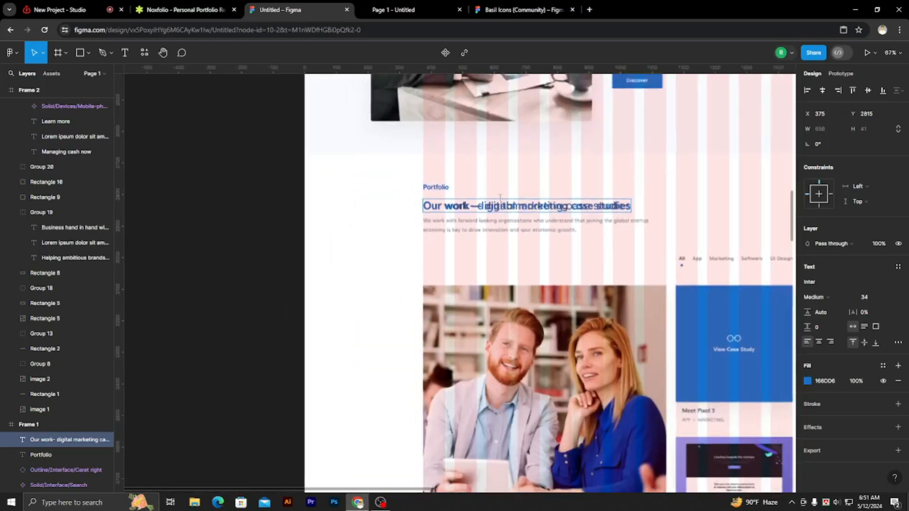
pyautogui.scroll(-3, 275, 199)
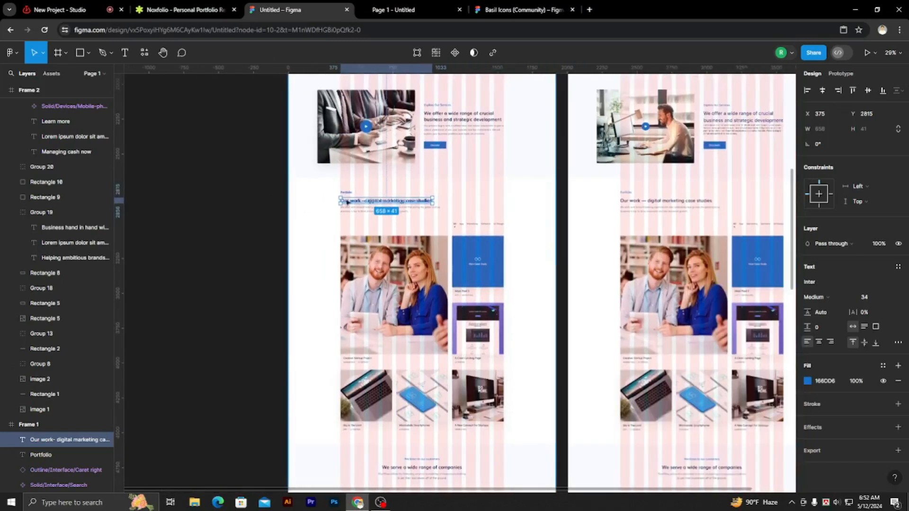
# Ungroup the "Explore Our Services" image-and-text block in the second frame.
pyautogui.scroll(-2, 375, 195)
pyautogui.click(418, 191)
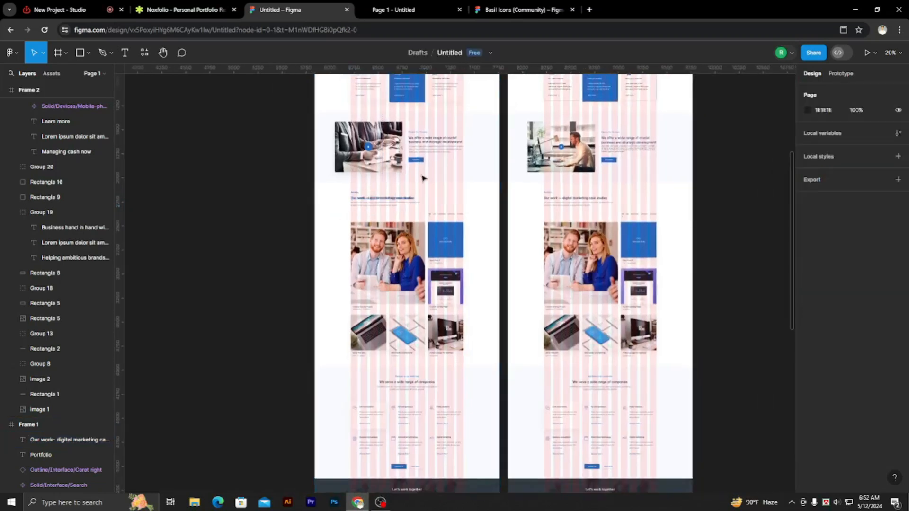
pyautogui.scroll(5, 354, 218)
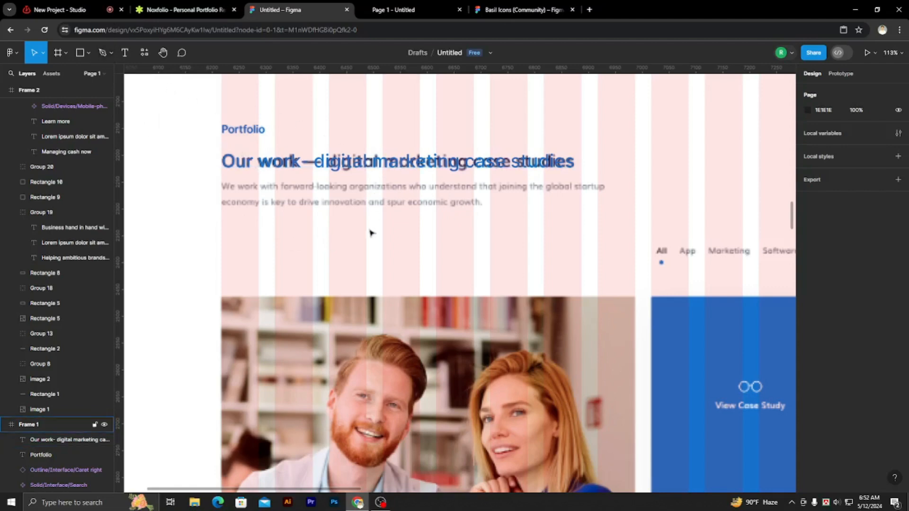
pyautogui.scroll(-5, 353, 255)
pyautogui.scroll(-2, 352, 261)
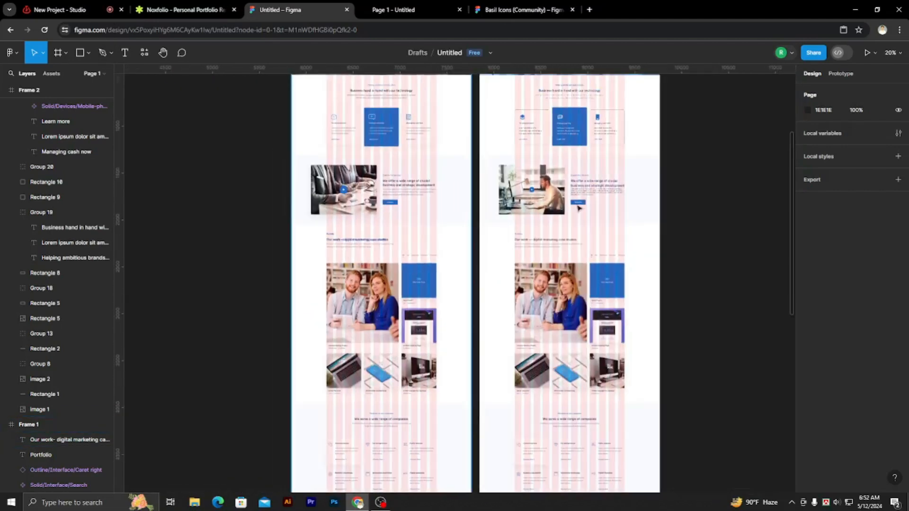
pyautogui.scroll(2, 629, 200)
pyautogui.click(580, 191)
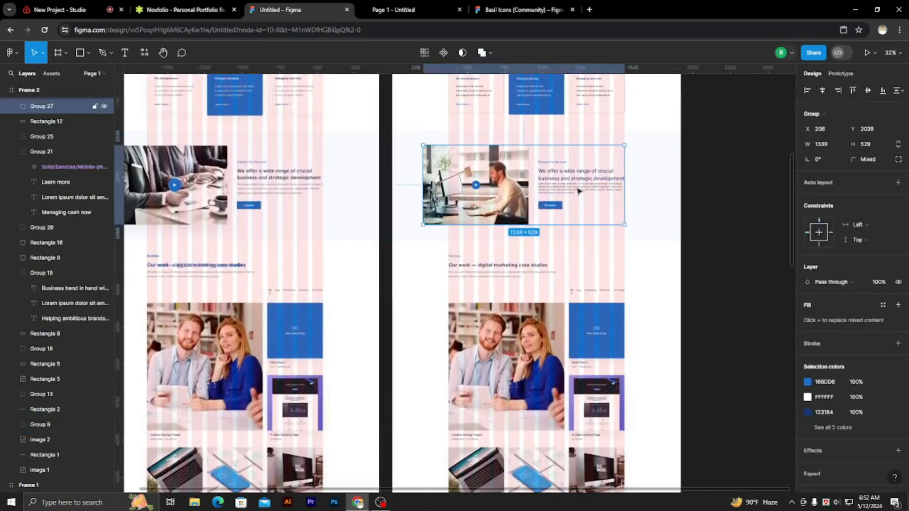
pyautogui.click(579, 190)
pyautogui.click(579, 184)
pyautogui.rightClick(577, 181)
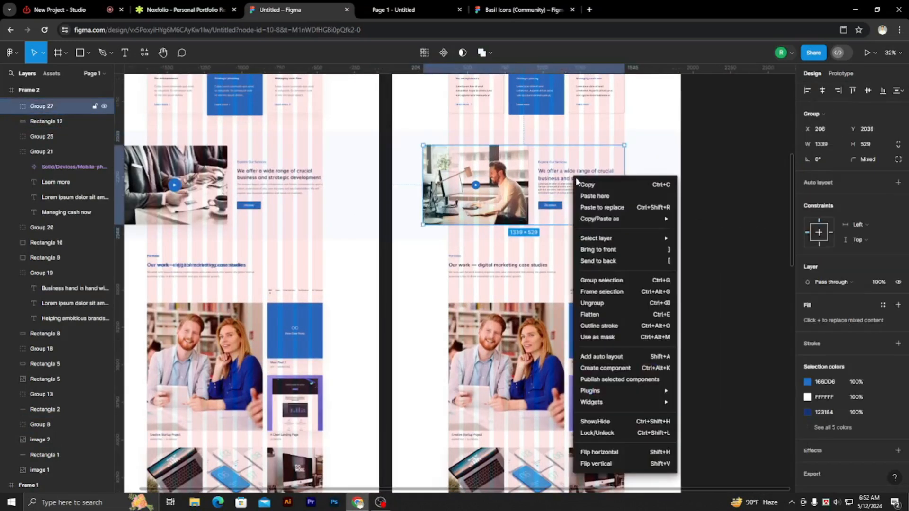
pyautogui.click(597, 303)
pyautogui.click(739, 257)
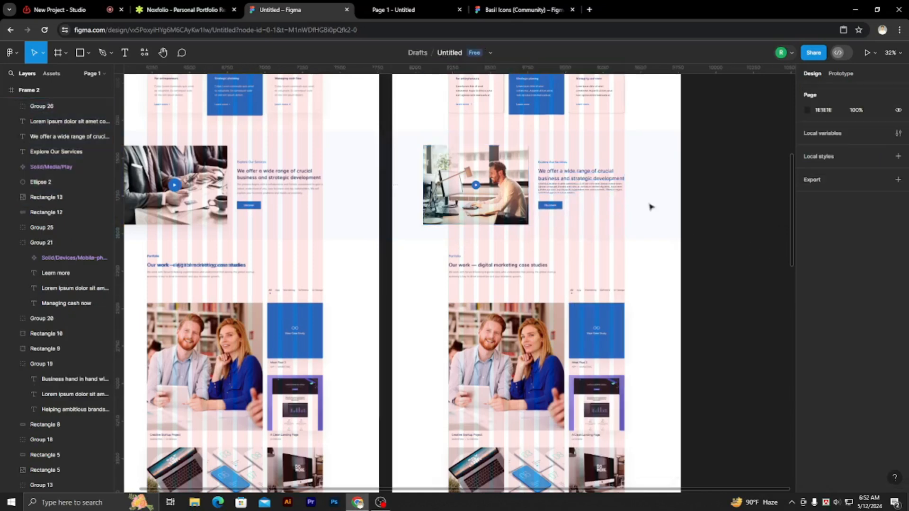
# Duplicate the services paragraph from the second frame into the first frame's Portfolio section at about X 1186, Y 2729.
pyautogui.click(570, 190)
pyautogui.scroll(5, 511, 186)
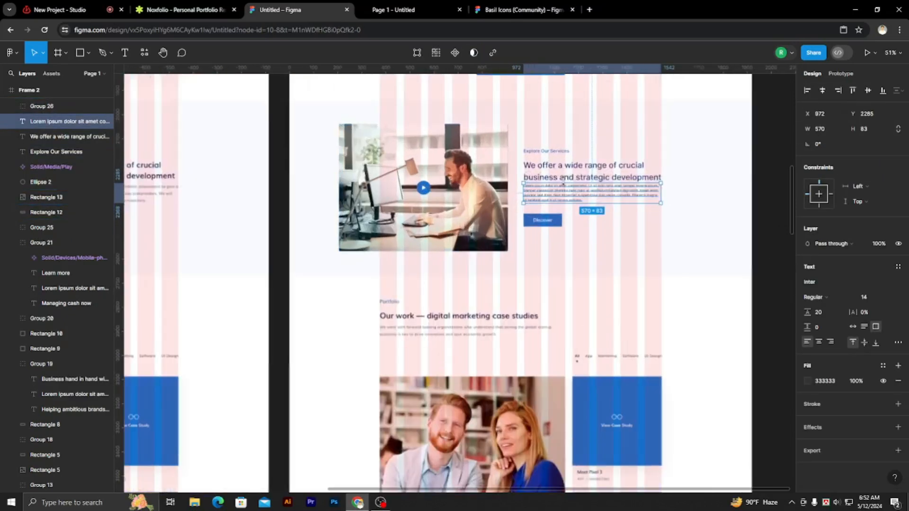
pyautogui.scroll(-2, 633, 181)
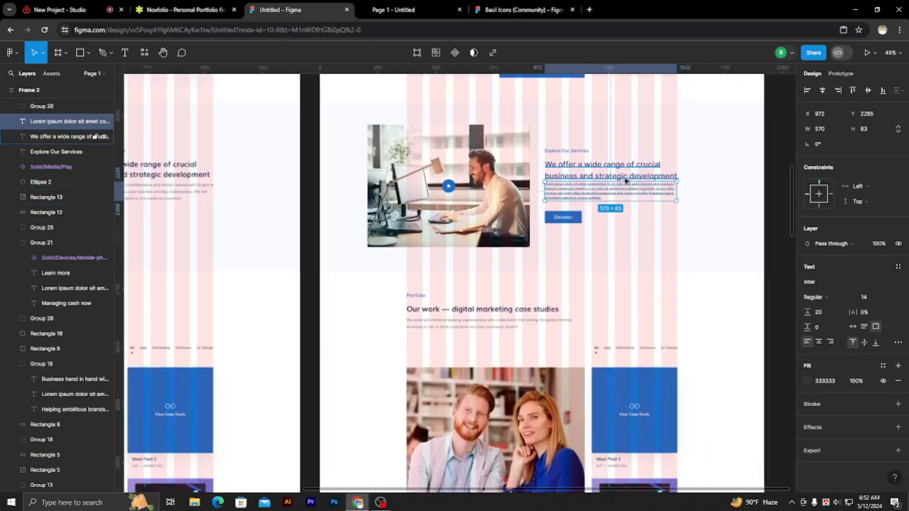
pyautogui.moveTo(556, 203); pyautogui.dragTo(171, 307)
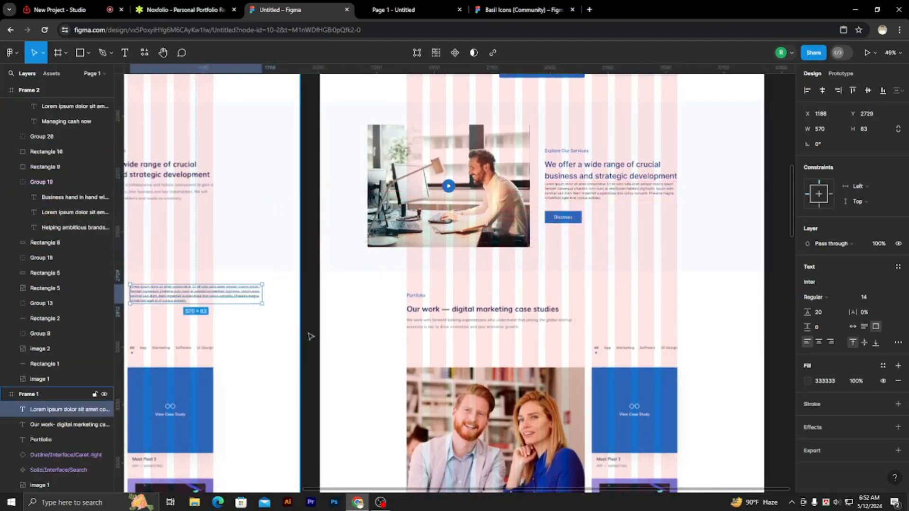
pyautogui.click(309, 318)
# Place three more copies of the lorem ipsum paragraph around the Portfolio heading and filter labels.
pyautogui.moveTo(310, 316); pyautogui.dragTo(675, 257)
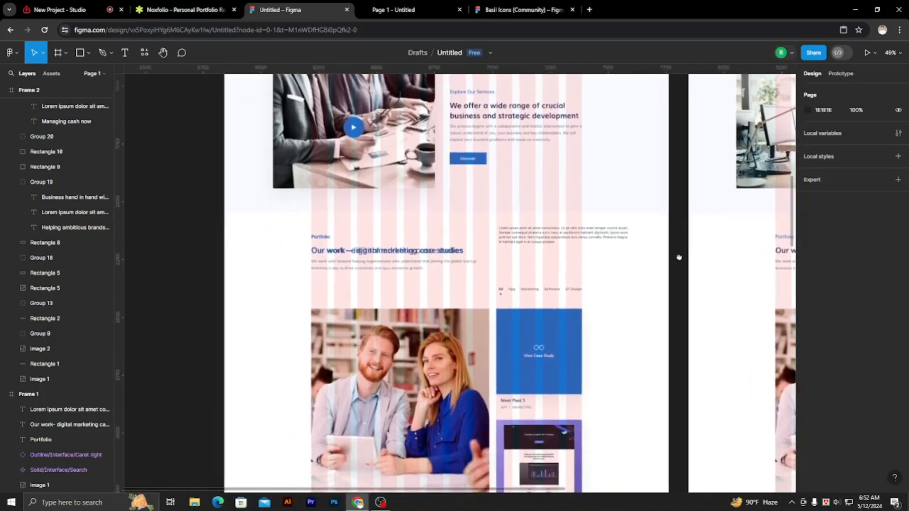
pyautogui.scroll(5, 507, 254)
pyautogui.scroll(3, 518, 251)
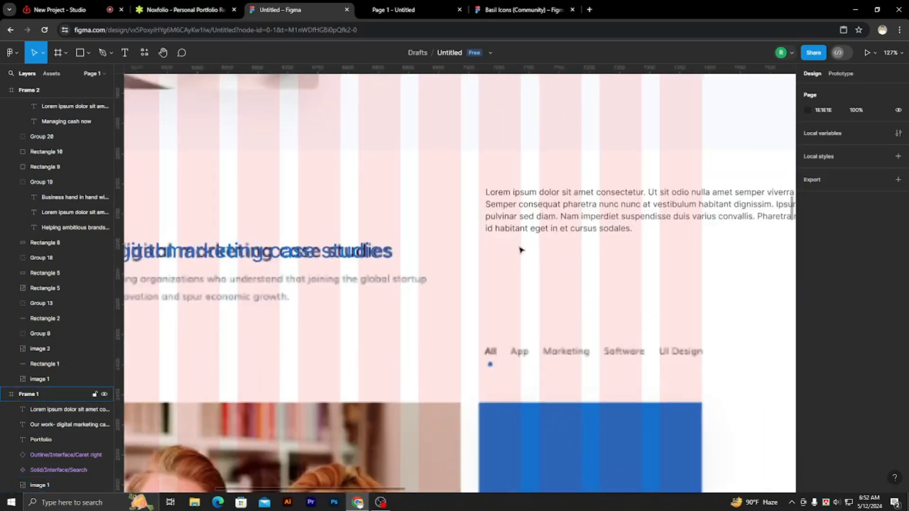
pyautogui.click(559, 211)
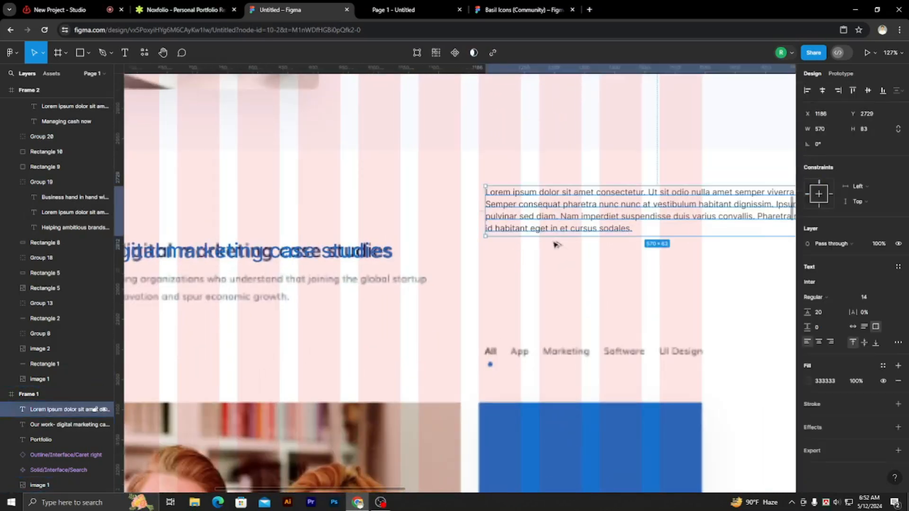
pyautogui.moveTo(558, 211); pyautogui.dragTo(541, 295)
pyautogui.moveTo(598, 308); pyautogui.dragTo(388, 254)
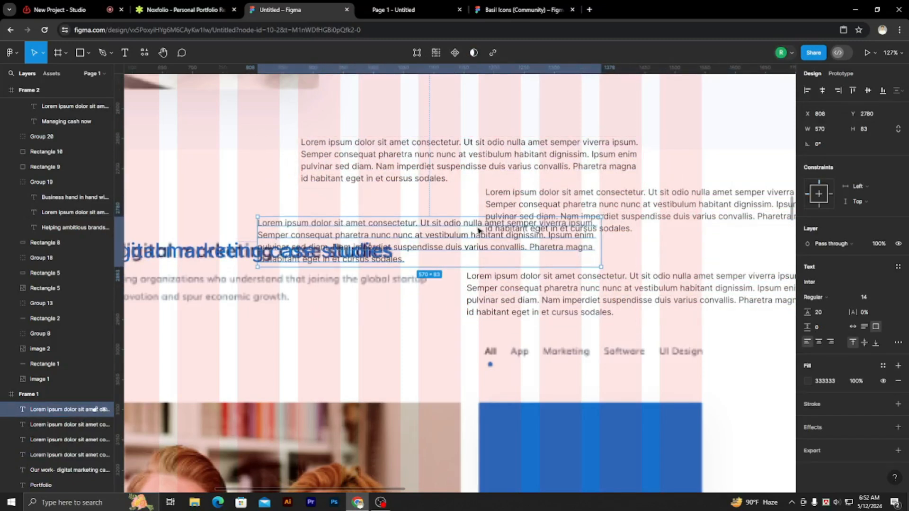
# Delete three of the duplicated paragraphs, keeping only the one directly above the filter labels.
pyautogui.keyDown('shift'); pyautogui.click(450, 169); pyautogui.keyUp('shift')
pyautogui.keyDown('shift'); pyautogui.click(688, 201); pyautogui.keyUp('shift')
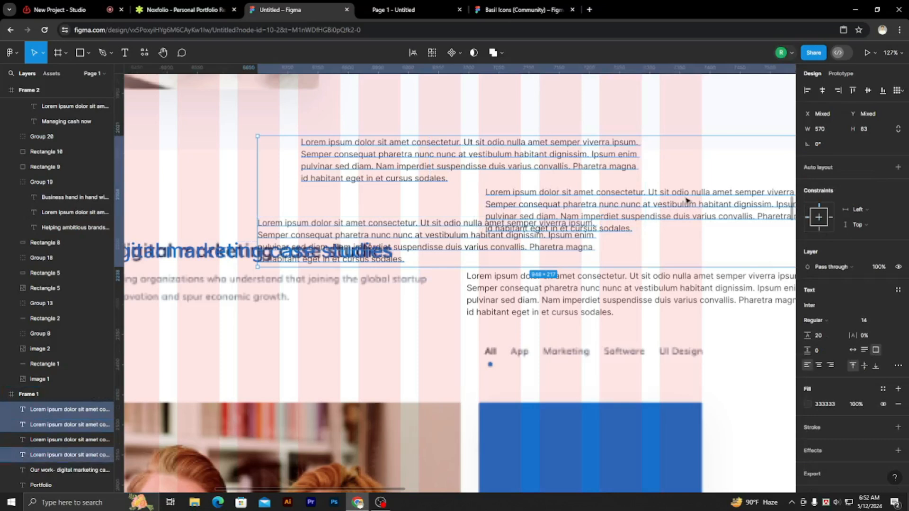
pyautogui.press('Delete')
# Move the remaining paragraph beneath the "Our work" heading, aligned with it at X 375, Y 2872.
pyautogui.scroll(-3, 687, 200)
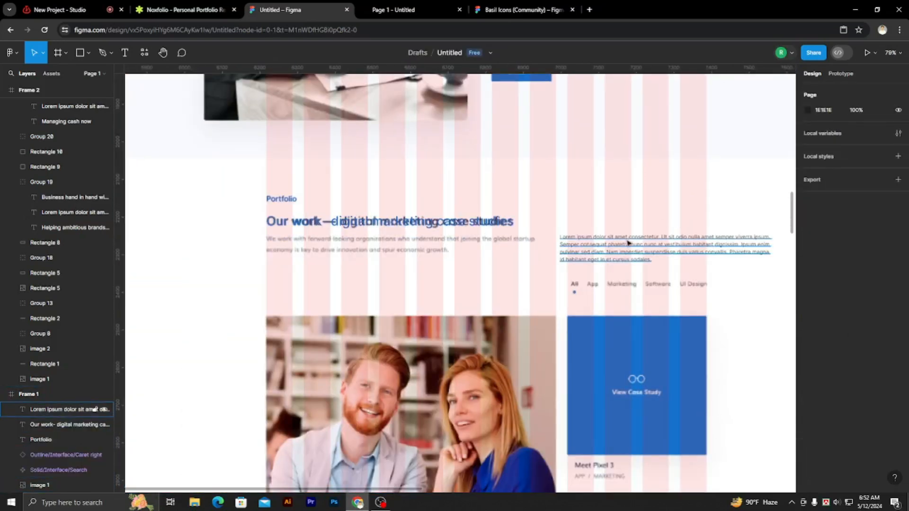
pyautogui.moveTo(611, 251); pyautogui.dragTo(320, 251)
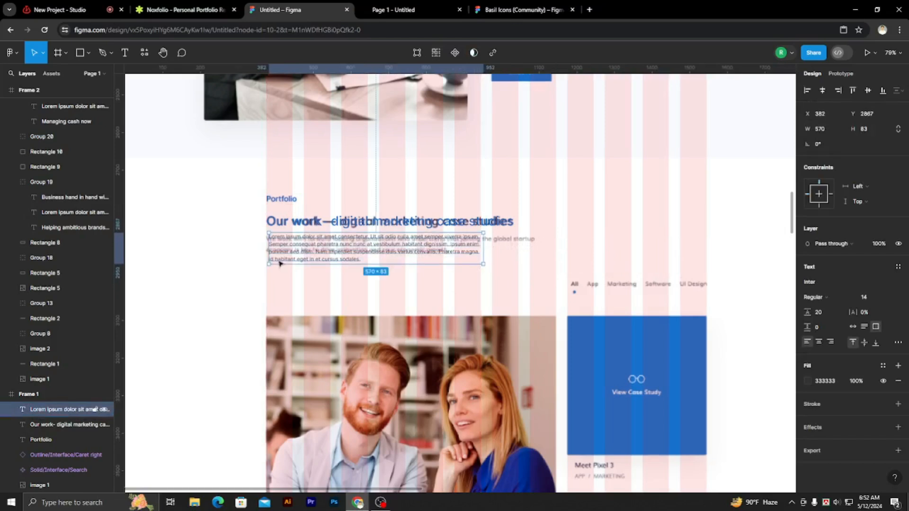
pyautogui.scroll(3, 284, 255)
pyautogui.scroll(1, 280, 252)
pyautogui.moveTo(301, 205); pyautogui.dragTo(295, 207)
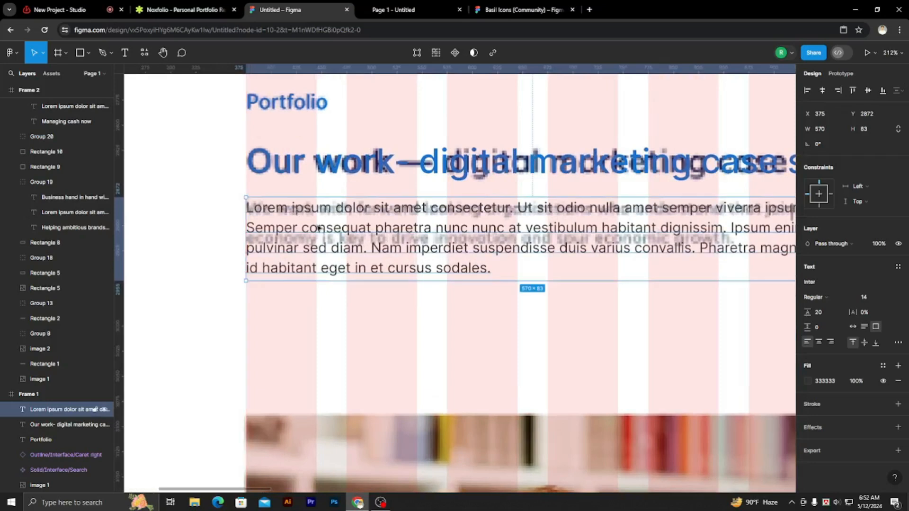
# Widen the paragraph's text box to 717 to match the reference paragraph's width.
pyautogui.scroll(-3, 374, 230)
pyautogui.scroll(-2, 421, 236)
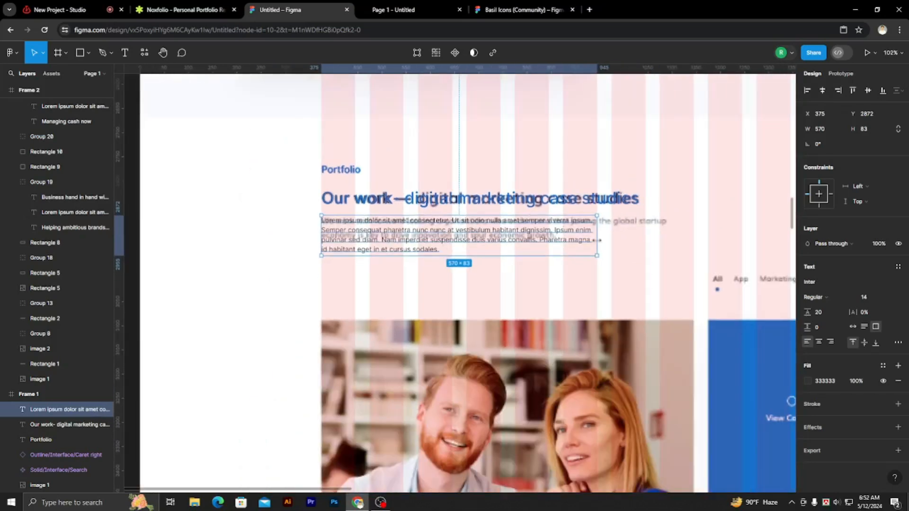
pyautogui.moveTo(597, 240); pyautogui.dragTo(647, 246)
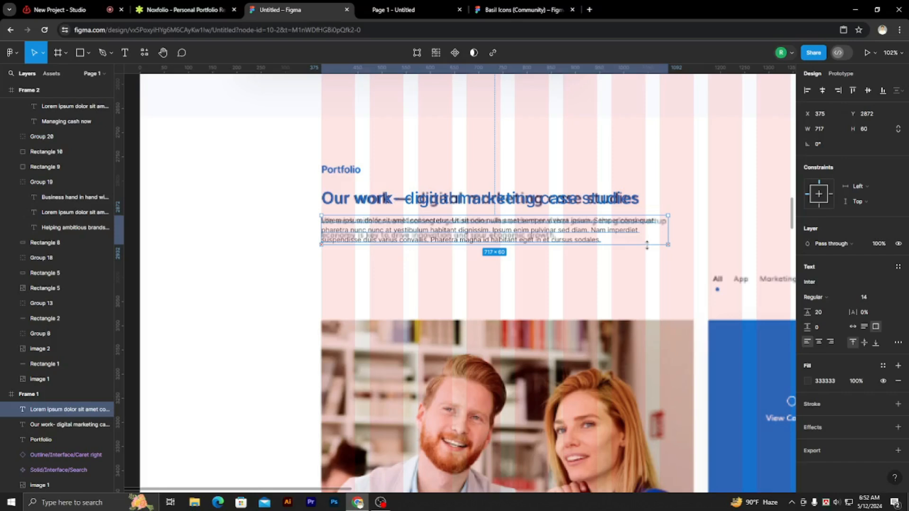
# Auto-generate Lorem Ipsum (Classic) text for the paragraph with "Begin with lorem ipsum" off, and extend its box height to 65.
pyautogui.click(17, 54)
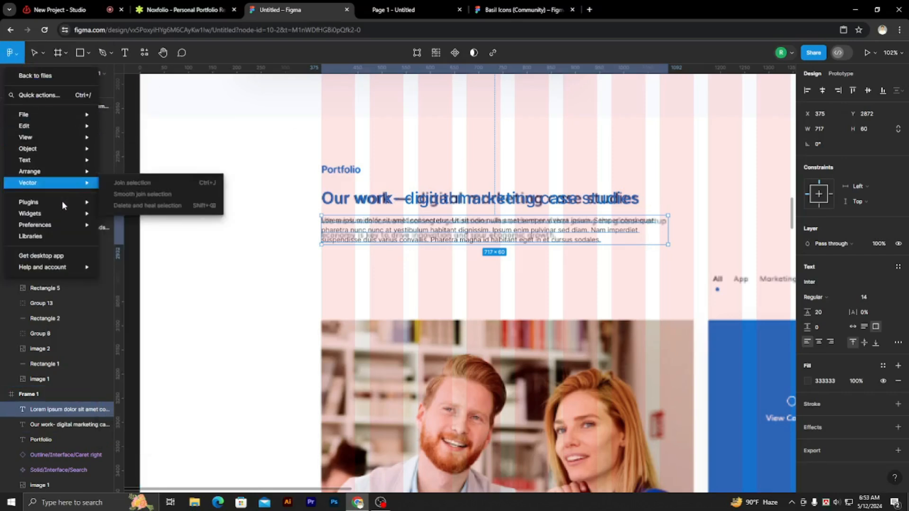
pyautogui.moveTo(81, 205)
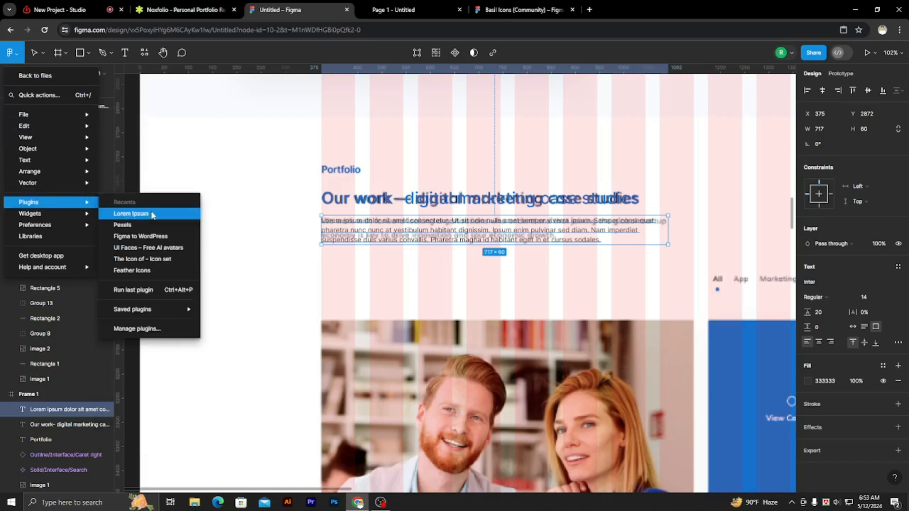
pyautogui.click(152, 214)
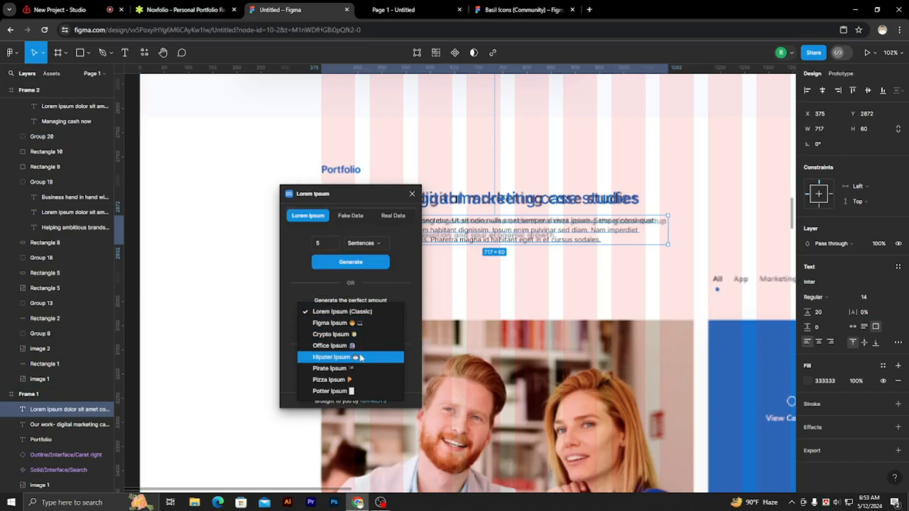
pyautogui.click(387, 290)
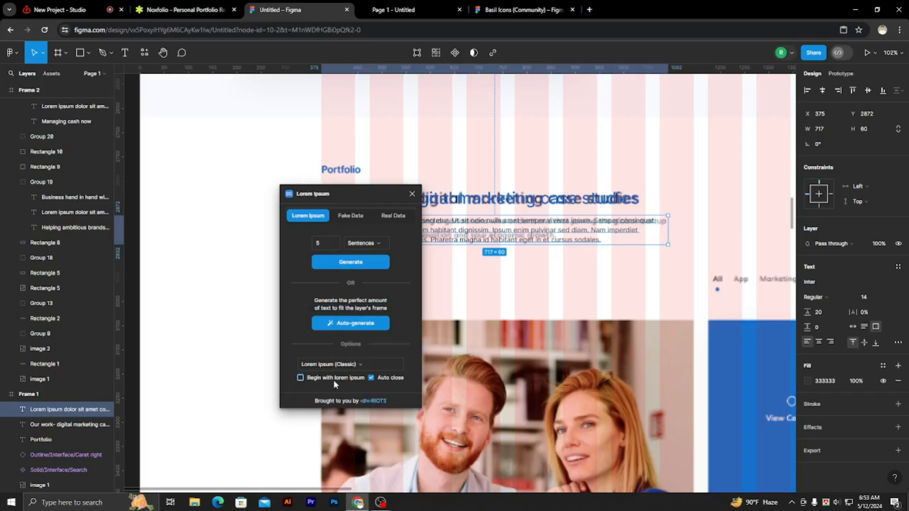
pyautogui.click(345, 327)
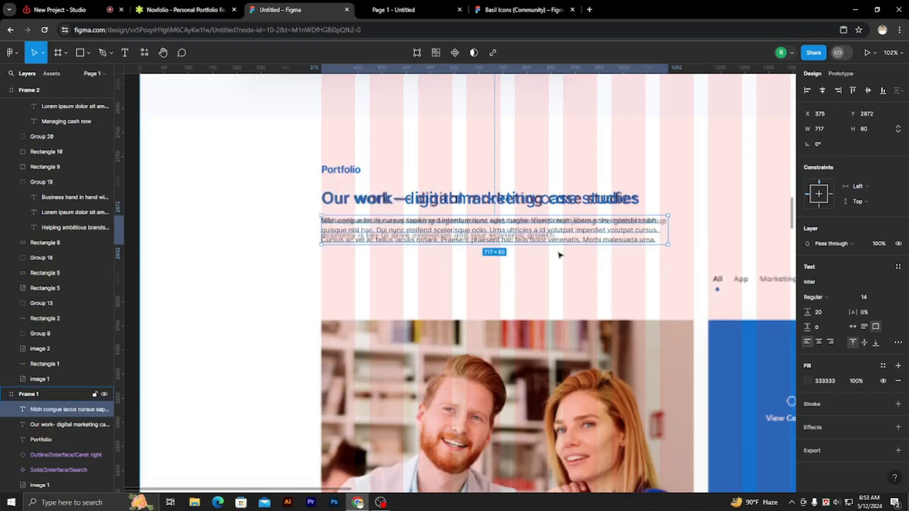
pyautogui.scroll(2, 529, 244)
pyautogui.moveTo(533, 246); pyautogui.dragTo(532, 248)
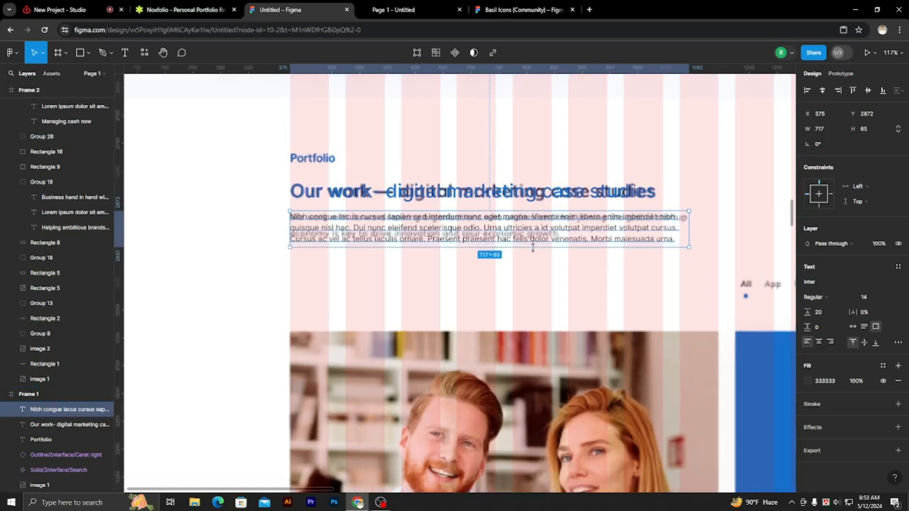
# Group the Portfolio label, the "Our work" heading and the paragraph in the first frame.
pyautogui.click(264, 229)
pyautogui.scroll(-3, 324, 266)
pyautogui.scroll(-4, 325, 270)
pyautogui.click(374, 255)
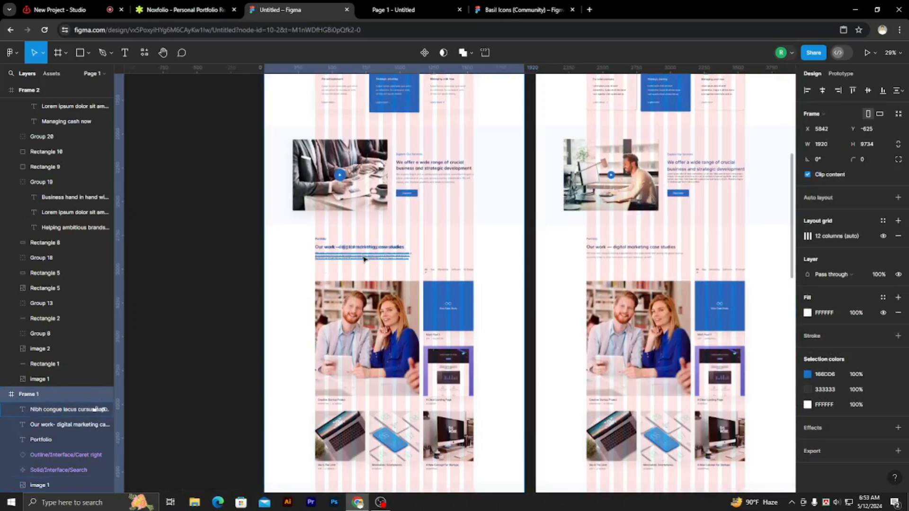
pyautogui.keyDown('shift'); pyautogui.click(377, 247); pyautogui.keyUp('shift')
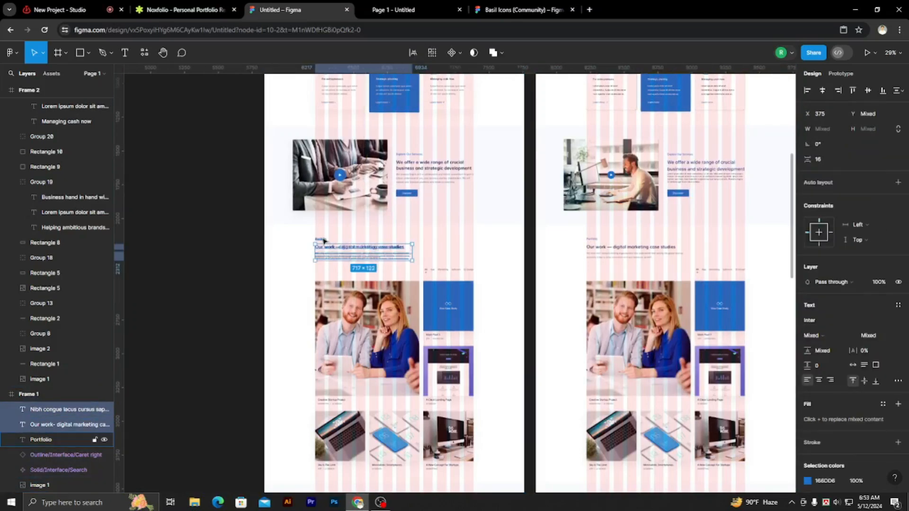
pyautogui.keyDown('shift'); pyautogui.click(337, 239); pyautogui.keyUp('shift')
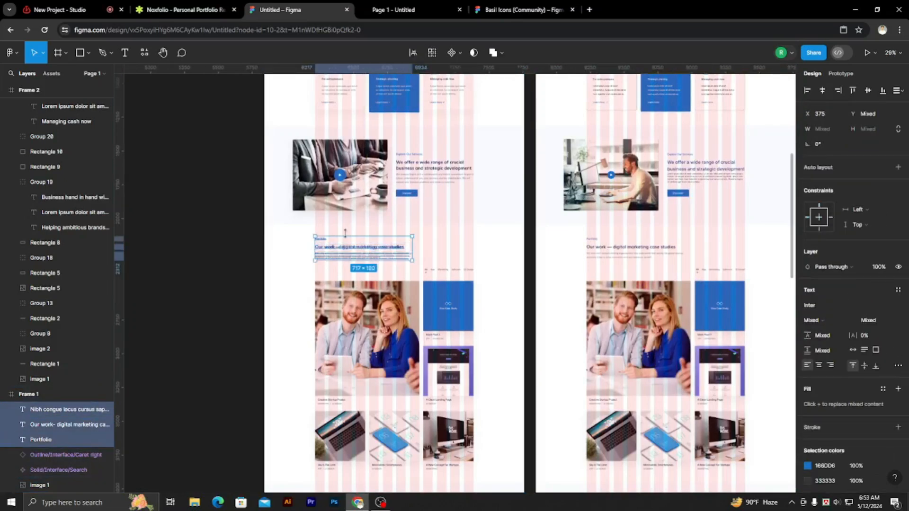
pyautogui.hotkey('ctrl', 'g')
# Move the Portfolio text group into the second frame over its matching reference texts at X 375, Y 2757.
pyautogui.moveTo(353, 254); pyautogui.dragTo(624, 247)
pyautogui.scroll(-6, 570, 265)
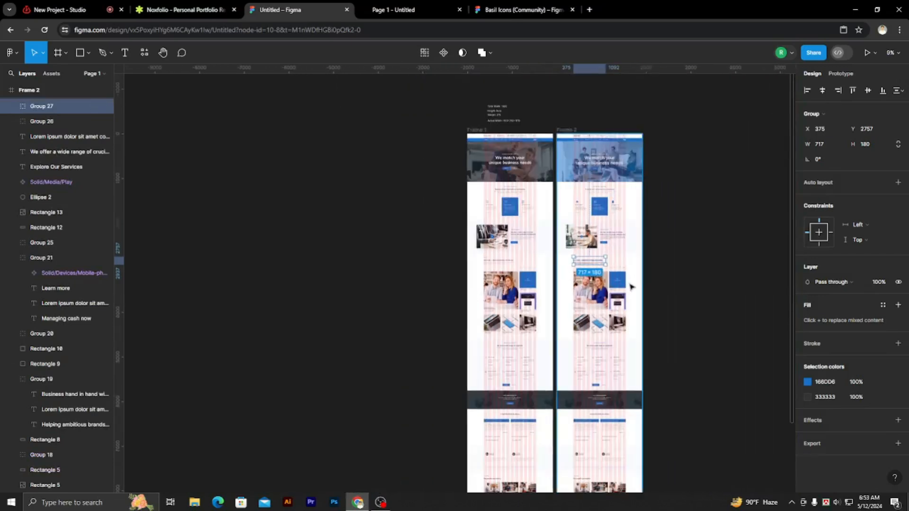
pyautogui.scroll(4, 617, 337)
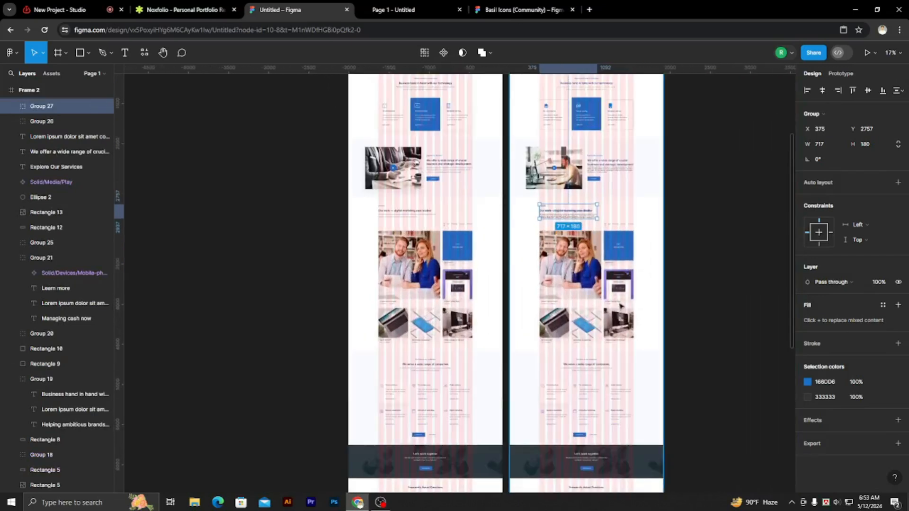
pyautogui.click(705, 241)
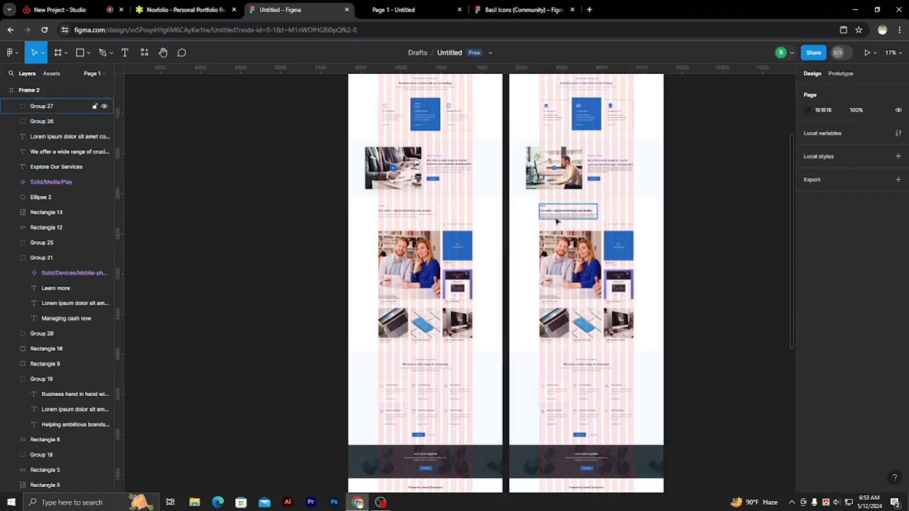
# Place a 100 × 100 rectangle beside the large portfolio photo in the second frame, at about X 240, Y 3160.
pyautogui.click(80, 52)
pyautogui.click(529, 238)
pyautogui.scroll(5, 551, 250)
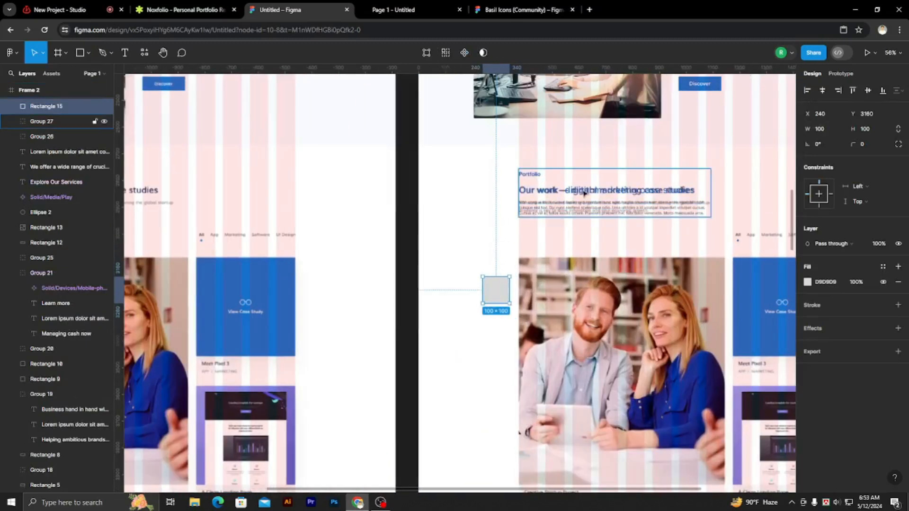
# Bring the Portfolio text group in the second frame to the front.
pyautogui.click(584, 194)
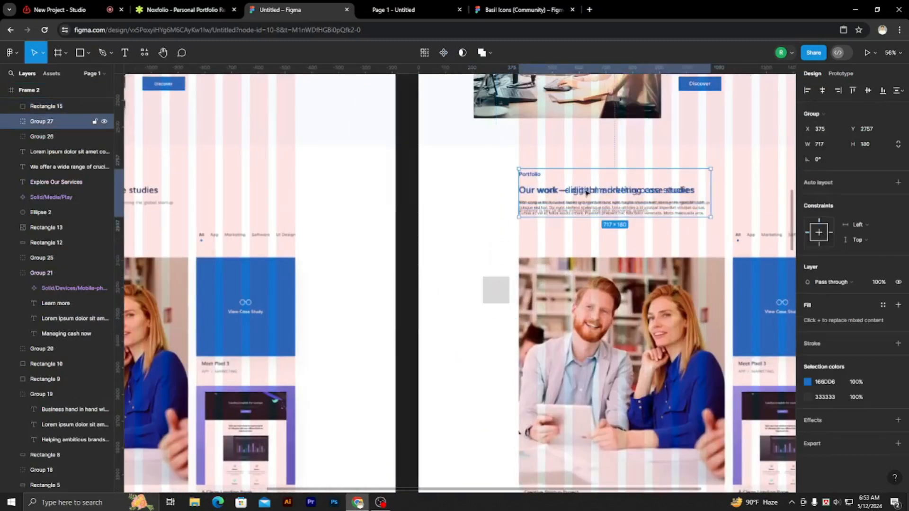
pyautogui.rightClick(592, 192)
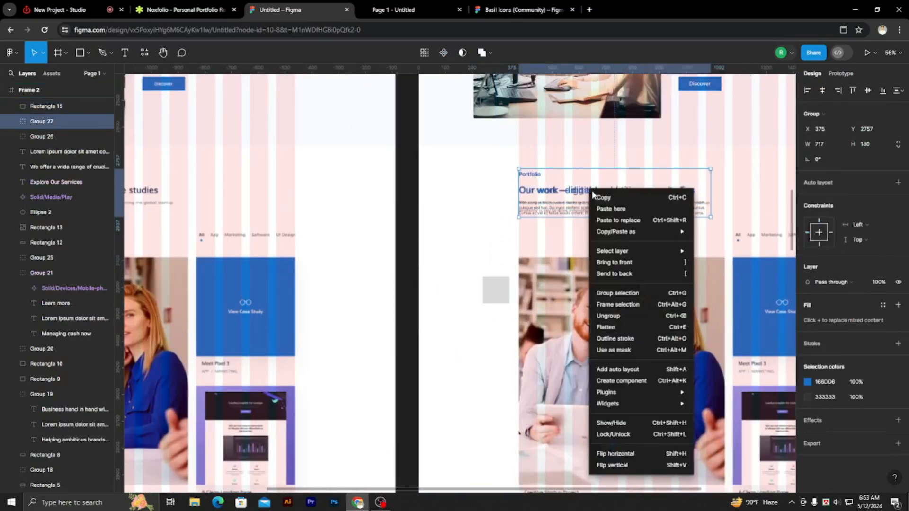
pyautogui.click(618, 262)
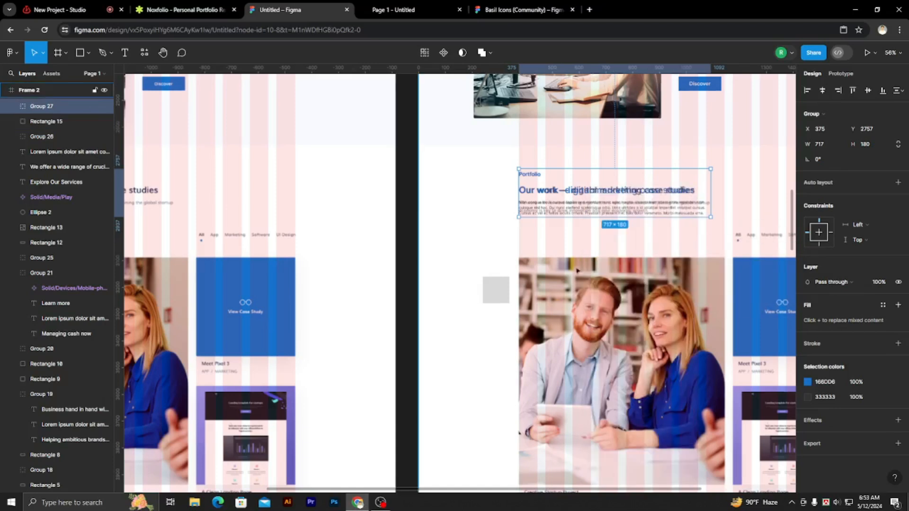
# Resize the grey rectangle in the second frame to 1920 × 1913 at X 0, Y 2670, covering the whole Portfolio section.
pyautogui.moveTo(494, 290); pyautogui.dragTo(733, 339)
pyautogui.scroll(-5, 613, 233)
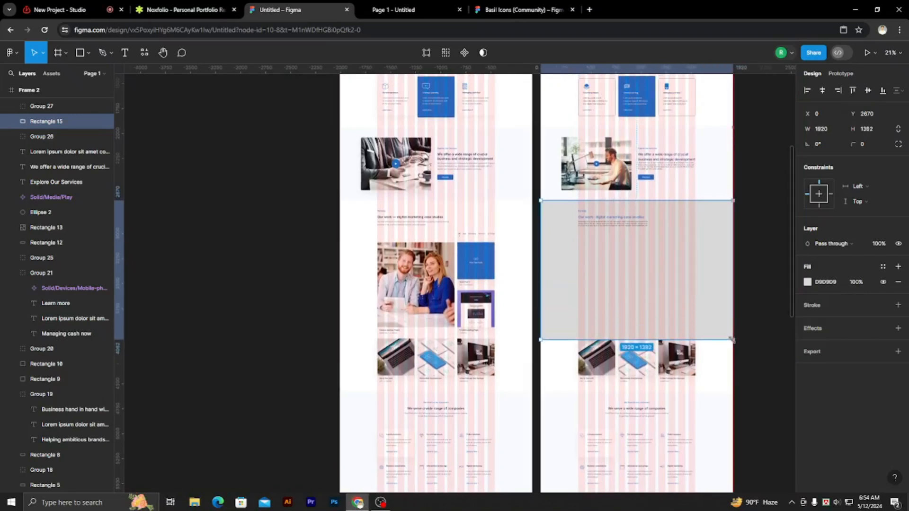
pyautogui.scroll(-3, 709, 290)
pyautogui.scroll(4, 708, 284)
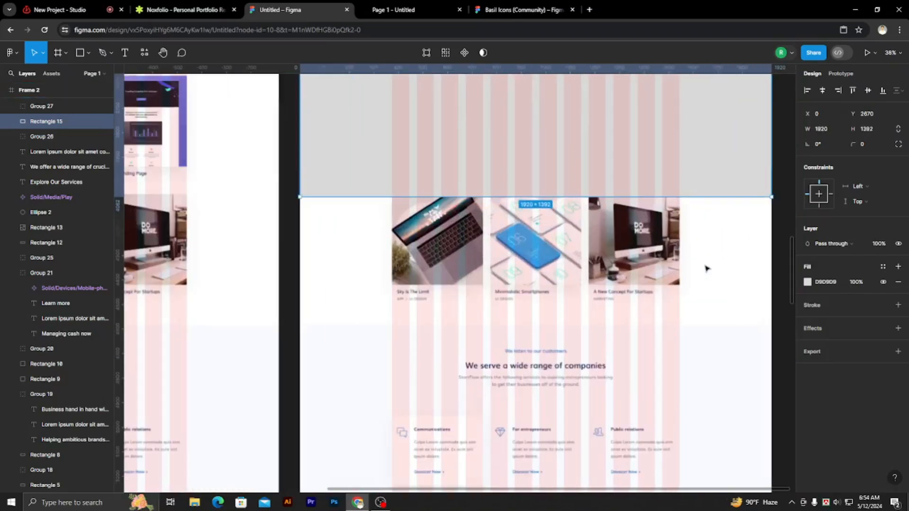
pyautogui.moveTo(692, 196); pyautogui.dragTo(715, 324)
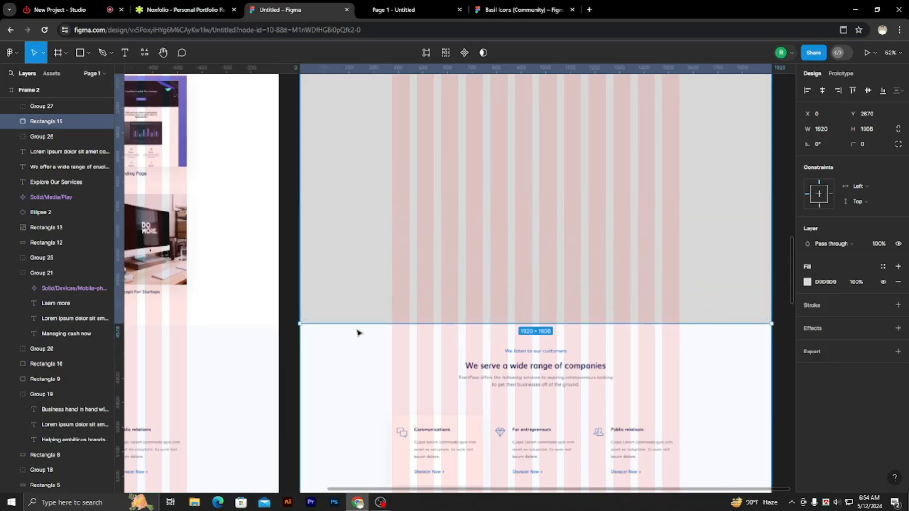
pyautogui.scroll(5, 278, 332)
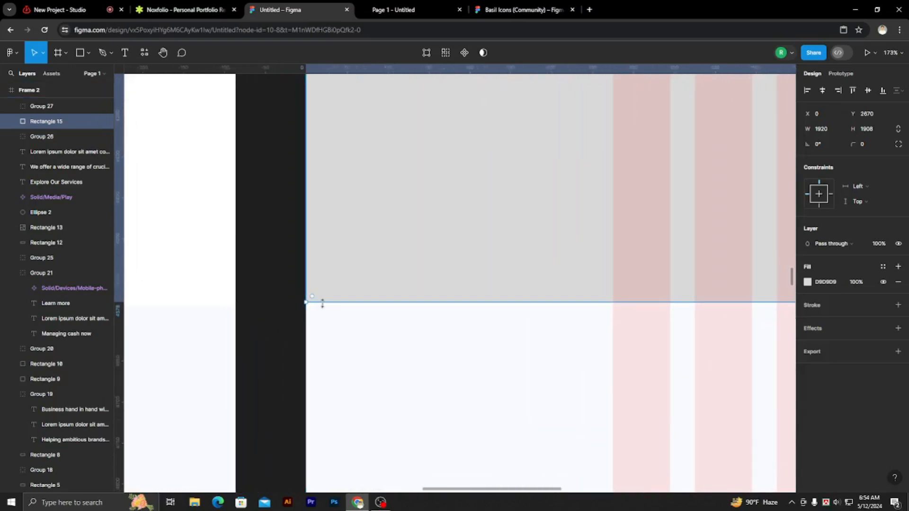
pyautogui.moveTo(323, 307); pyautogui.dragTo(324, 306)
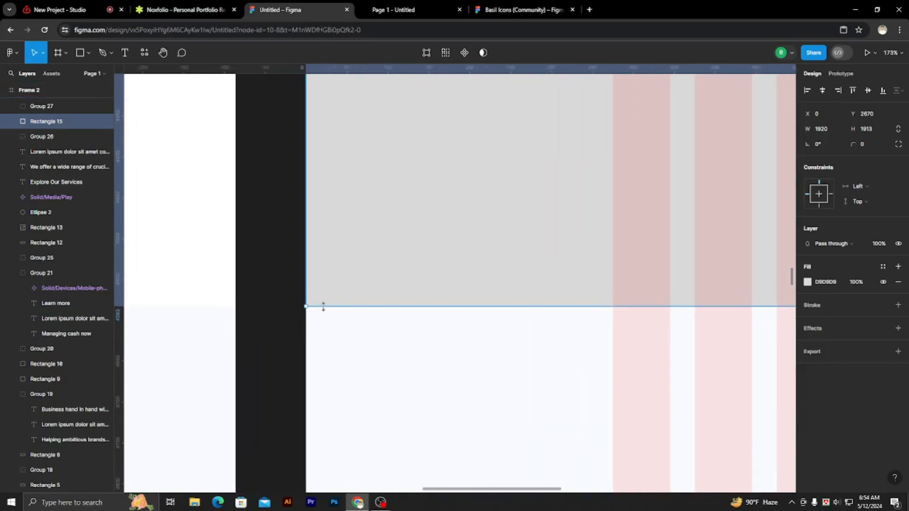
pyautogui.scroll(-10, 476, 322)
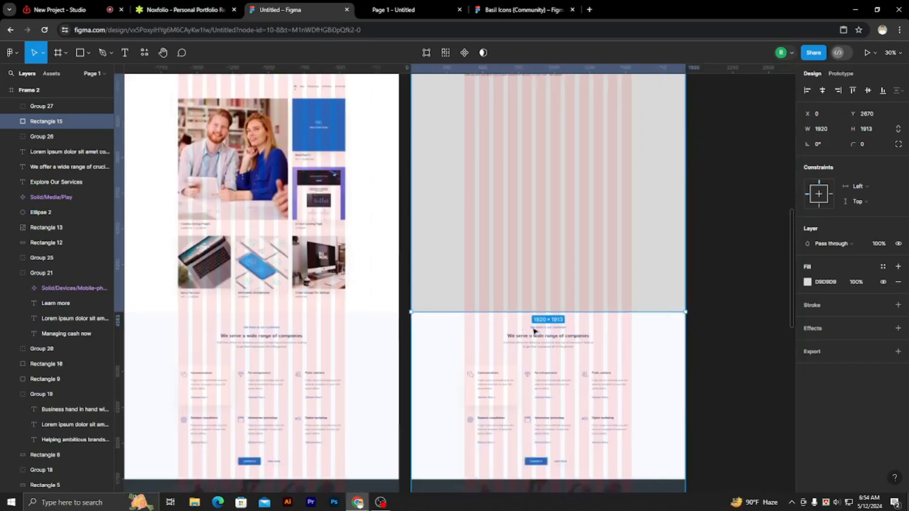
# Fill the rectangle behind the Portfolio section with white FFFFFF and deselect it.
pyautogui.click(807, 283)
pyautogui.moveTo(761, 280); pyautogui.dragTo(674, 246)
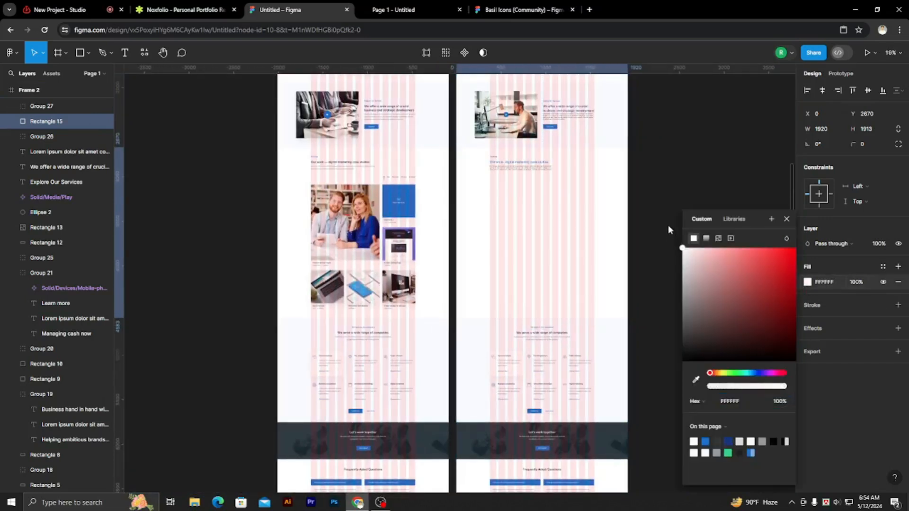
pyautogui.click(685, 178)
# Add the text "All" just above the reference category filter row in the first frame, at about X 1201, Y 2954.
pyautogui.scroll(-1, 412, 359)
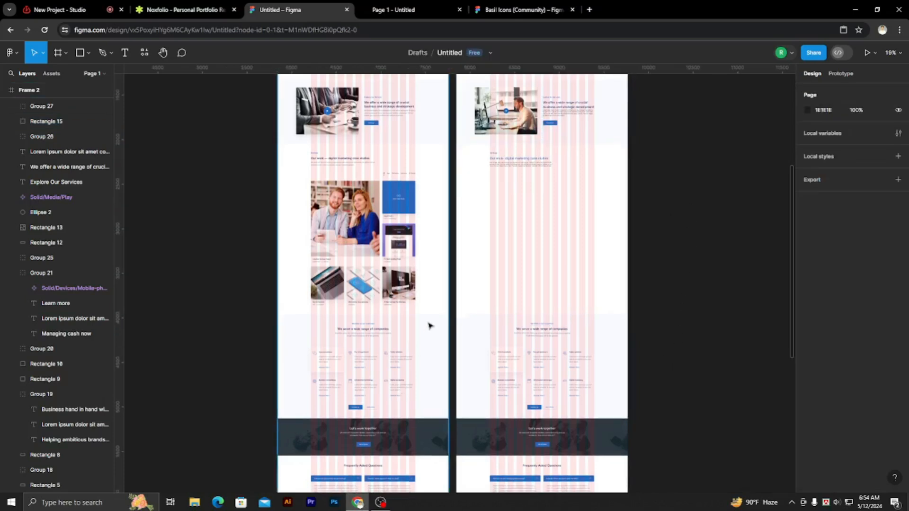
pyautogui.scroll(3, 429, 325)
pyautogui.scroll(-5, 590, 337)
pyautogui.scroll(3, 454, 209)
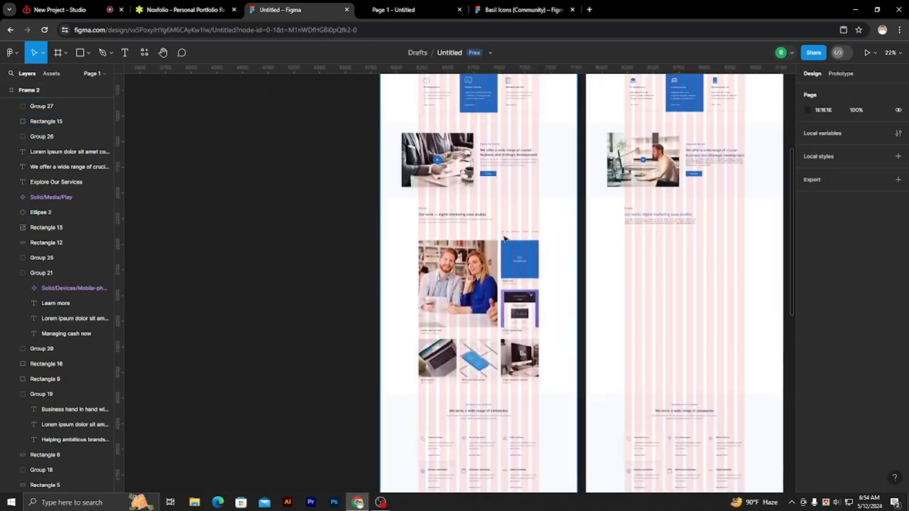
pyautogui.scroll(5, 504, 238)
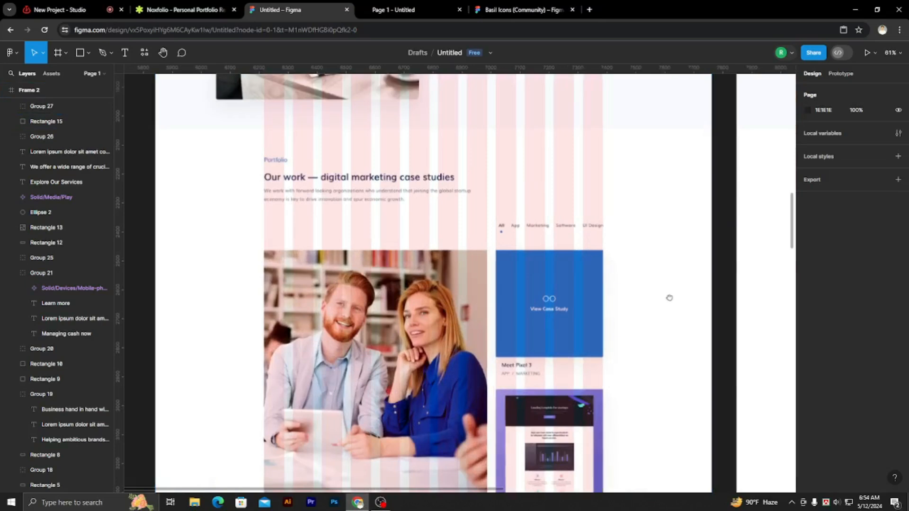
pyautogui.hscroll(2, 669, 297)
pyautogui.click(777, 205)
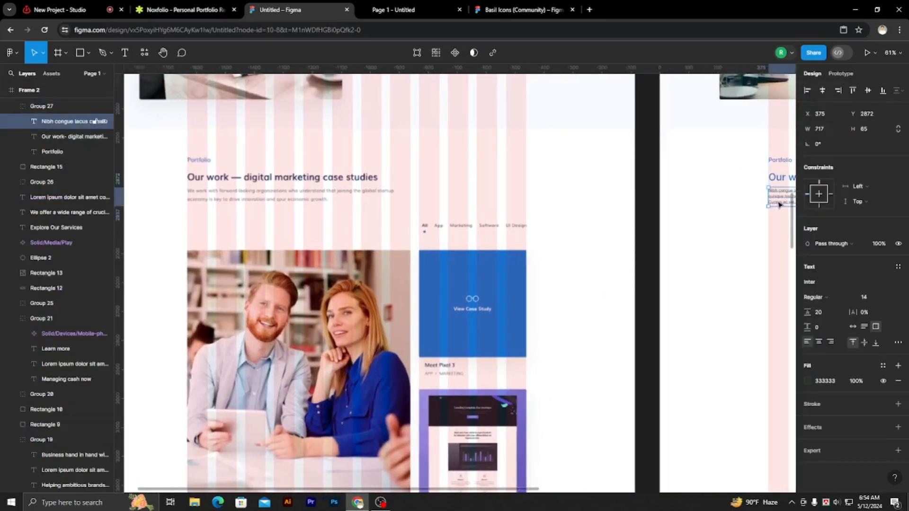
pyautogui.click(647, 189)
pyautogui.scroll(3, 416, 242)
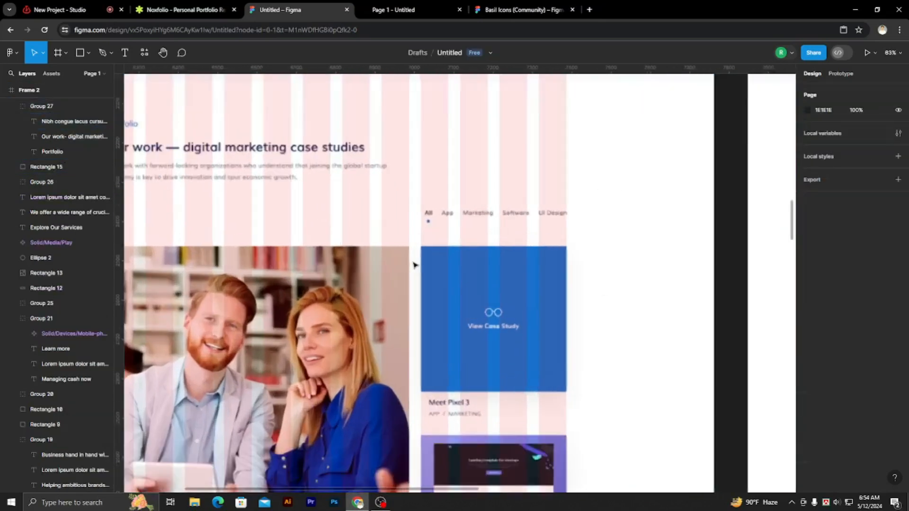
pyautogui.press('t')
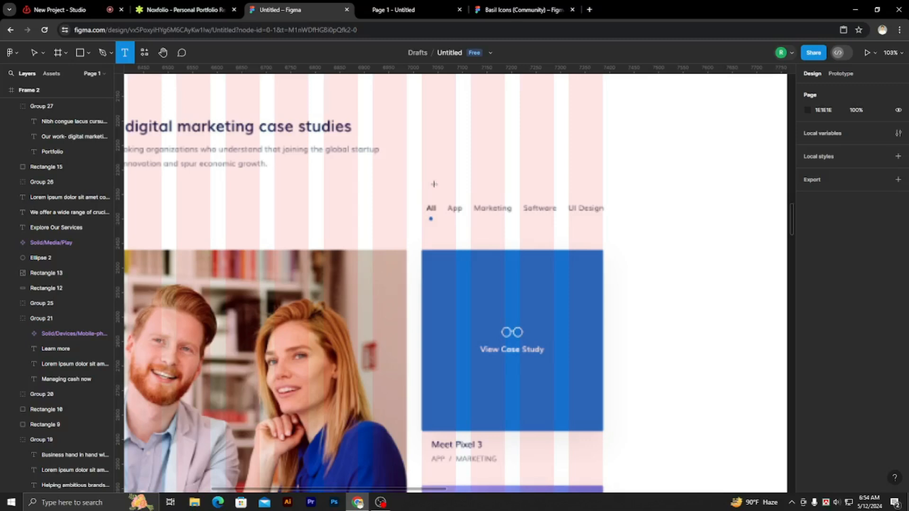
pyautogui.click(434, 188)
pyautogui.write('All')
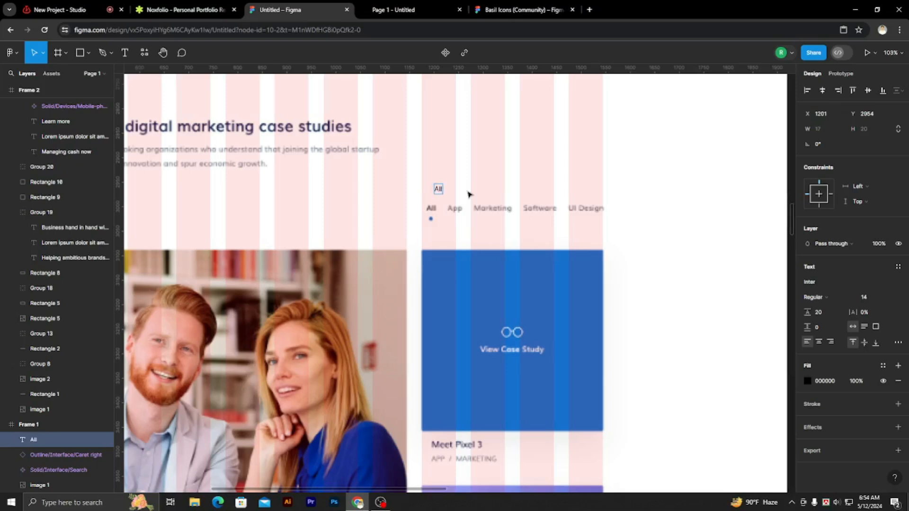
pyautogui.press('Escape')
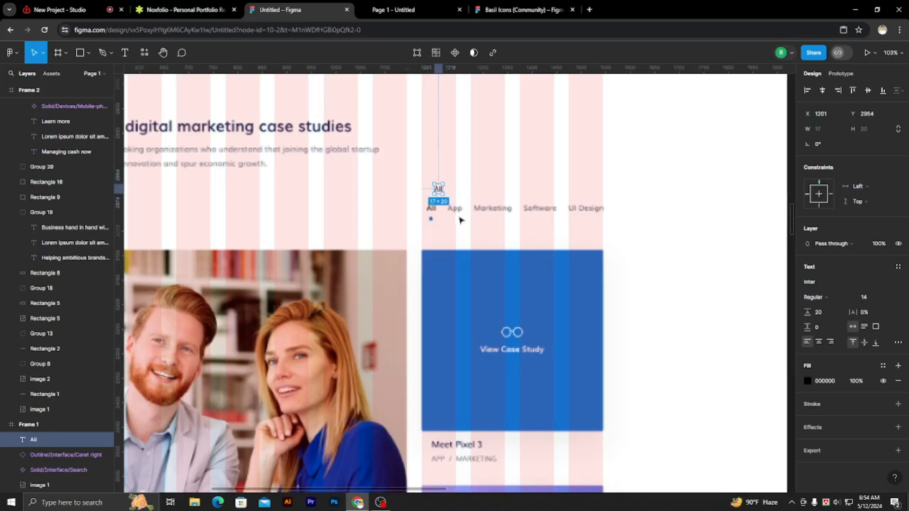
# Align the new "All" label over its reference at X 1185, Y 2993 and set its font weight to Medium.
pyautogui.scroll(3, 433, 194)
pyautogui.moveTo(440, 188); pyautogui.dragTo(430, 211)
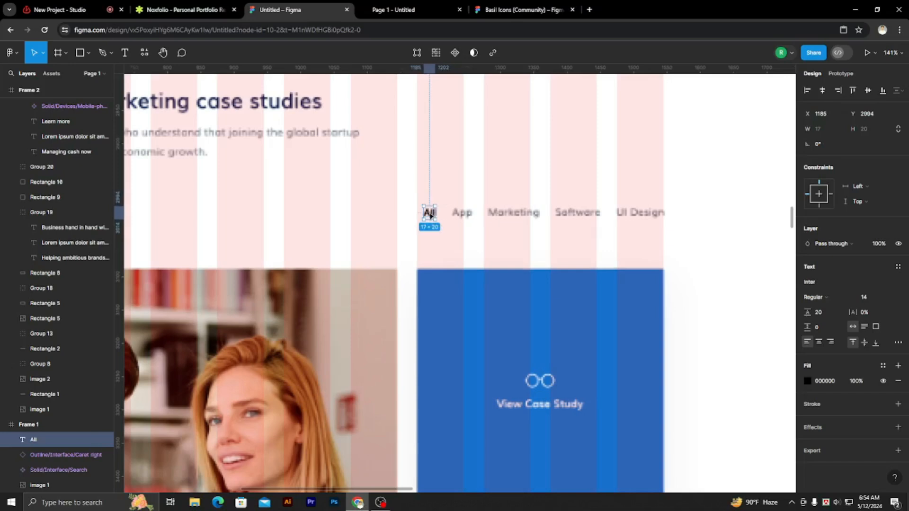
pyautogui.click(840, 297)
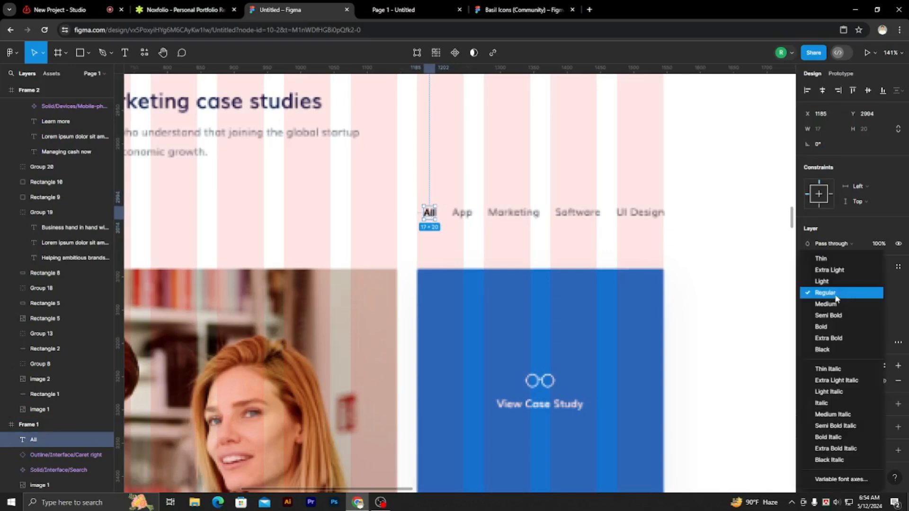
pyautogui.click(833, 305)
pyautogui.press('Escape')
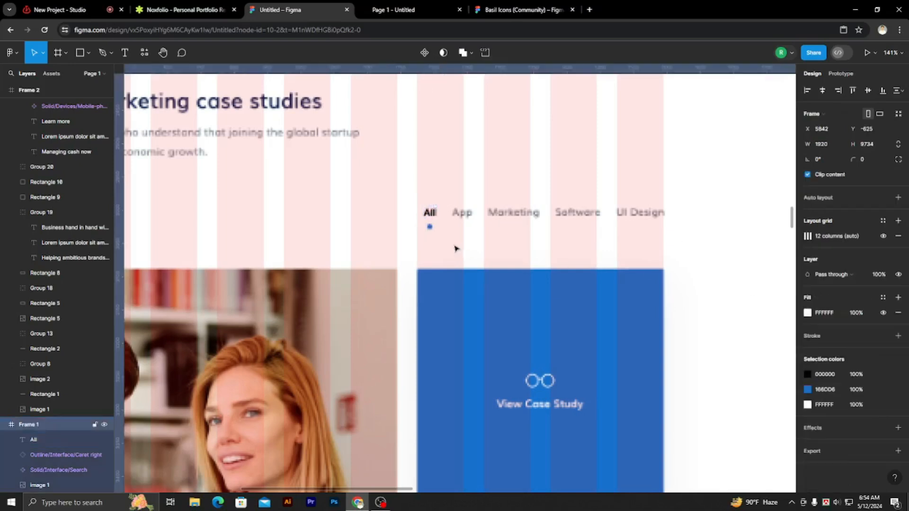
pyautogui.scroll(5, 431, 223)
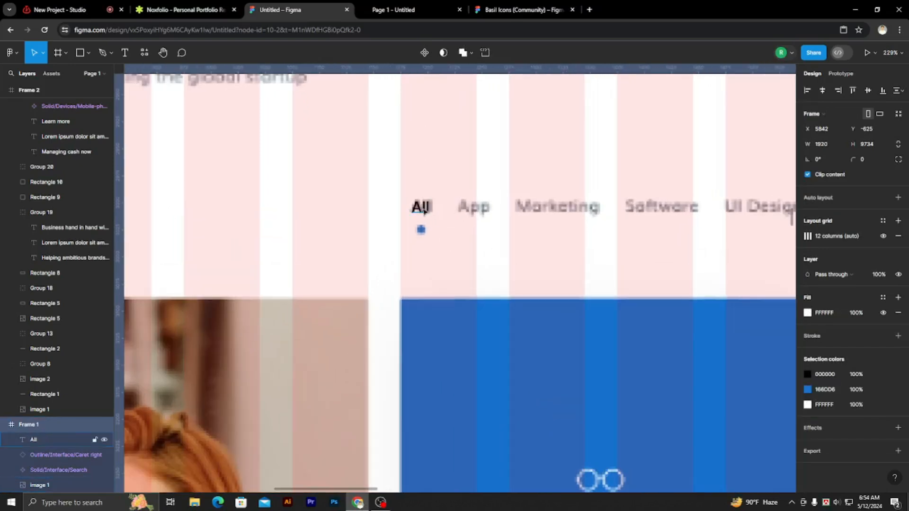
pyautogui.click(432, 208)
pyautogui.press('Up')
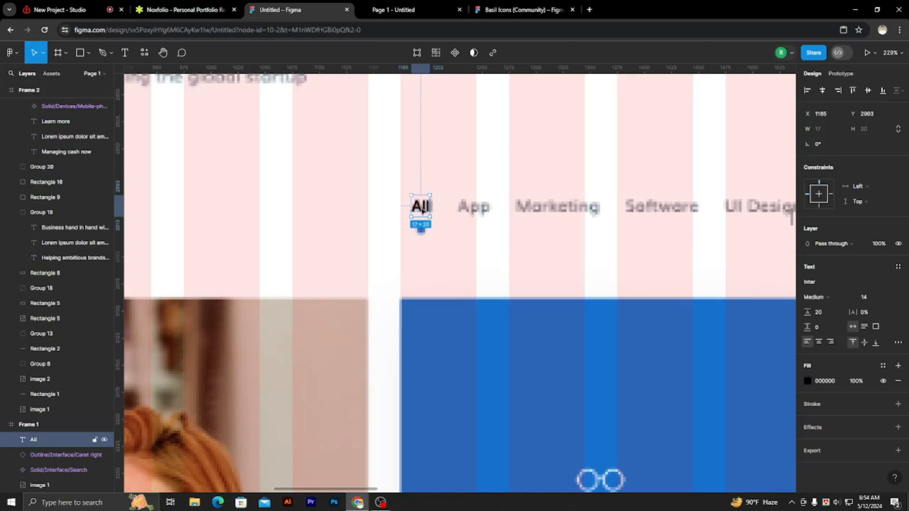
# Duplicate the "All" label to X 1228, Y 2993, set the copy's weight to Regular and change its text to "App".
pyautogui.moveTo(422, 211); pyautogui.dragTo(468, 216)
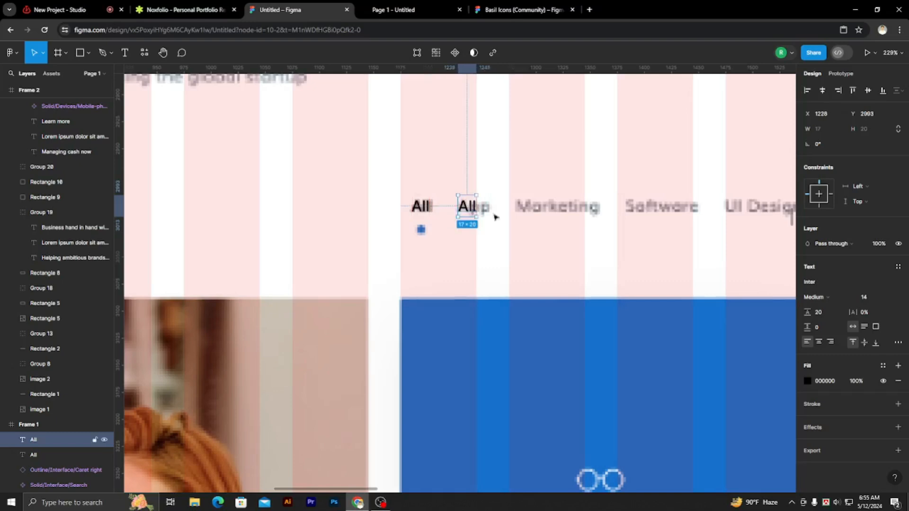
pyautogui.click(843, 301)
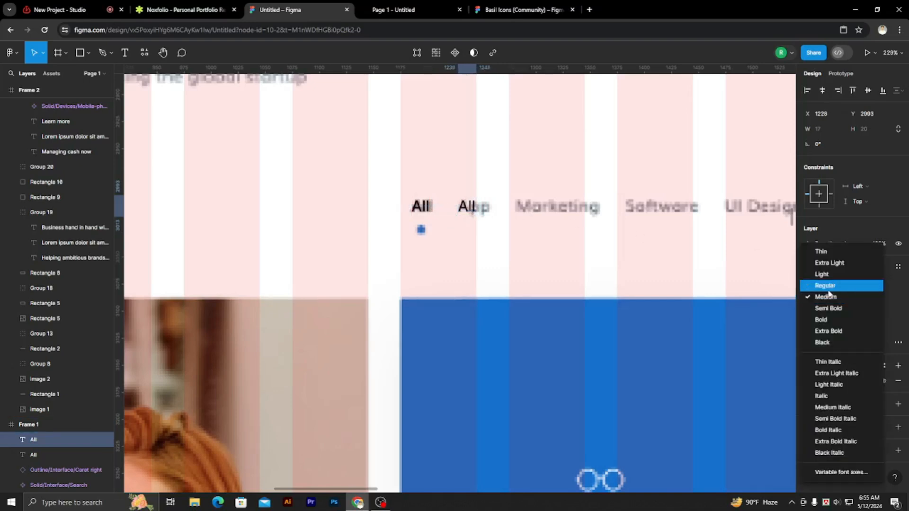
pyautogui.click(826, 285)
pyautogui.doubleClick(468, 207)
pyautogui.press('BackSpace')
pyautogui.write('A')
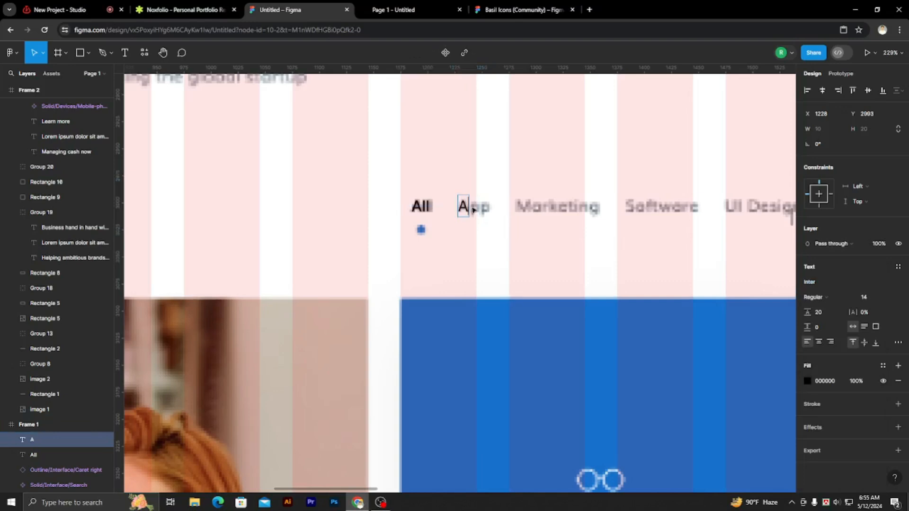
pyautogui.write('pp')
pyautogui.press('Escape')
# Duplicate the "App" label to X 1281, Y 2993 and change the copy's text to "Marketing".
pyautogui.moveTo(484, 208); pyautogui.dragTo(541, 211)
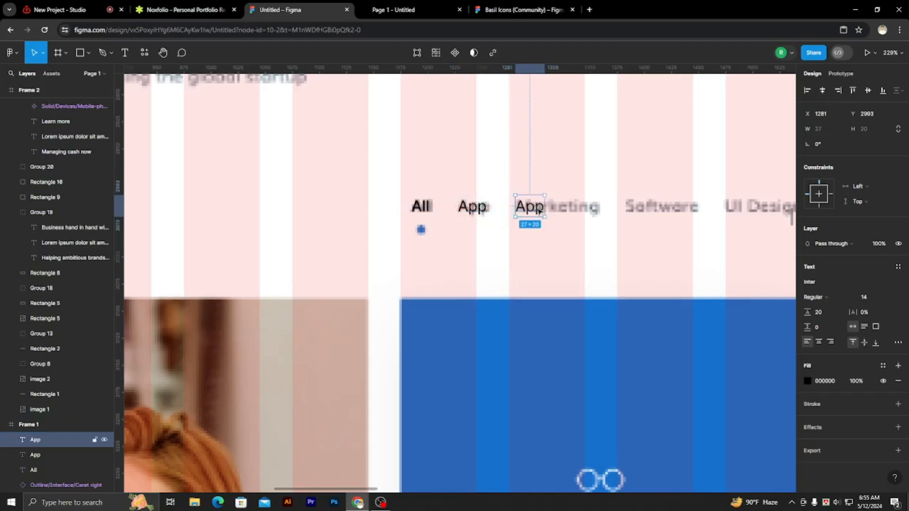
pyautogui.doubleClick(539, 211)
pyautogui.press('BackSpace')
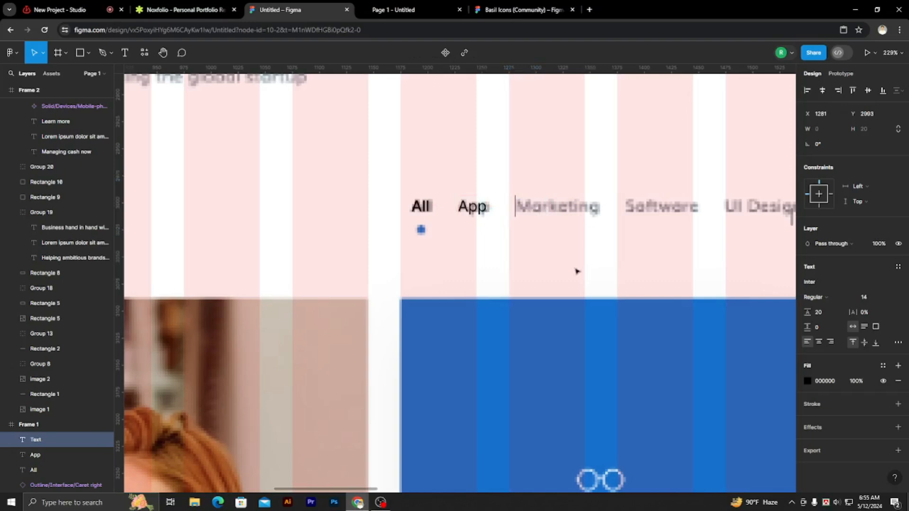
pyautogui.scroll(-5, 499, 239)
pyautogui.scroll(1, 613, 254)
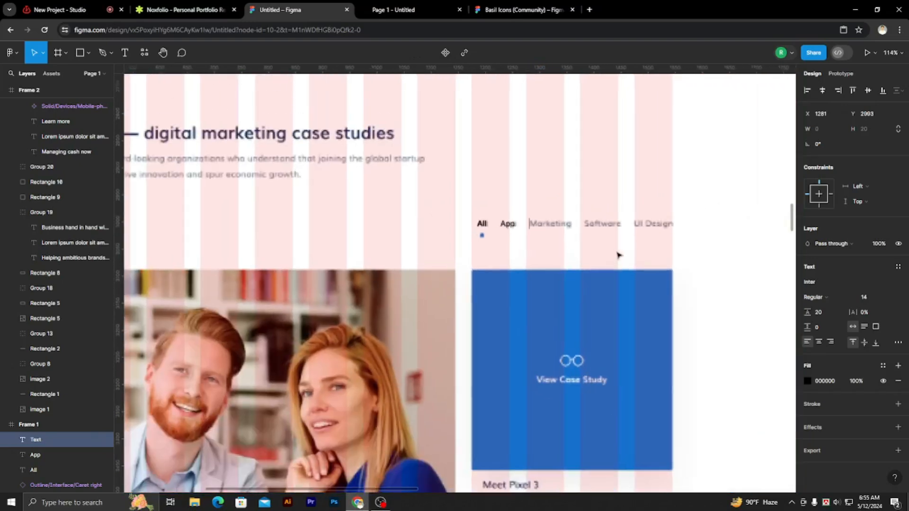
pyautogui.write('Marketing')
pyautogui.press('Escape')
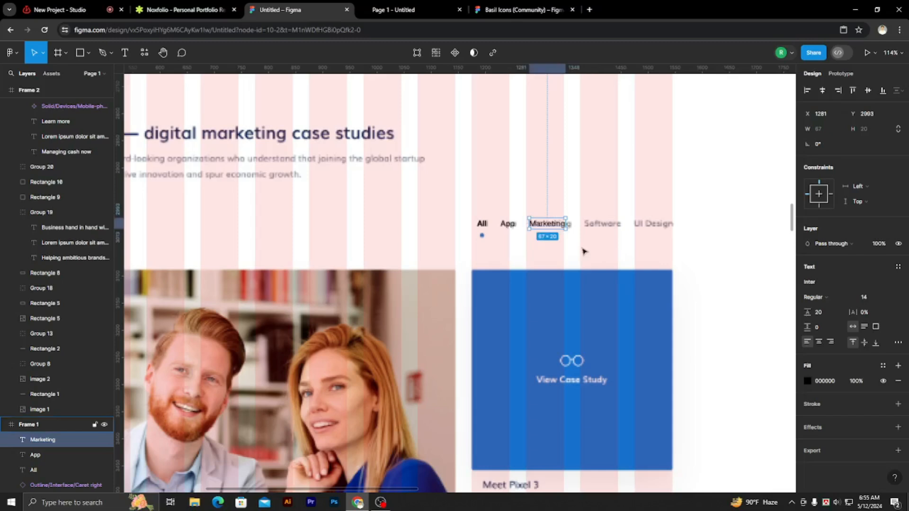
# Duplicate the "Marketing" label to X 1374, Y 2993 near the reference Software text and clear the copy's text.
pyautogui.moveTo(550, 230); pyautogui.dragTo(599, 225)
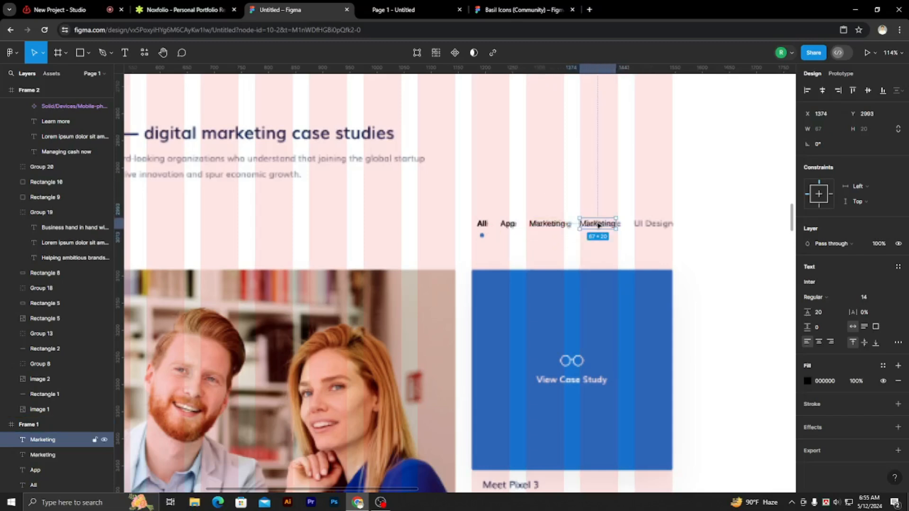
pyautogui.doubleClick(599, 224)
pyautogui.press('BackSpace')
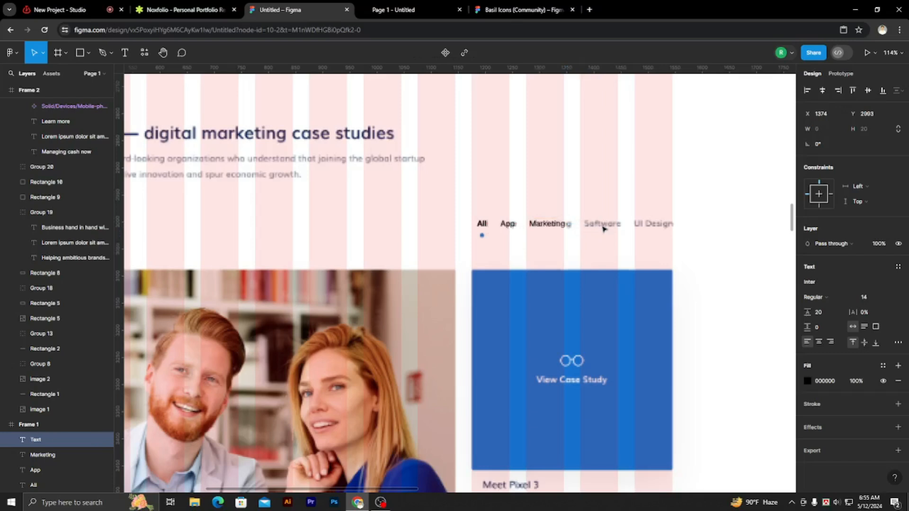
pyautogui.write('Soft')
pyautogui.scroll(-2, 625, 249)
pyautogui.scroll(2, 625, 249)
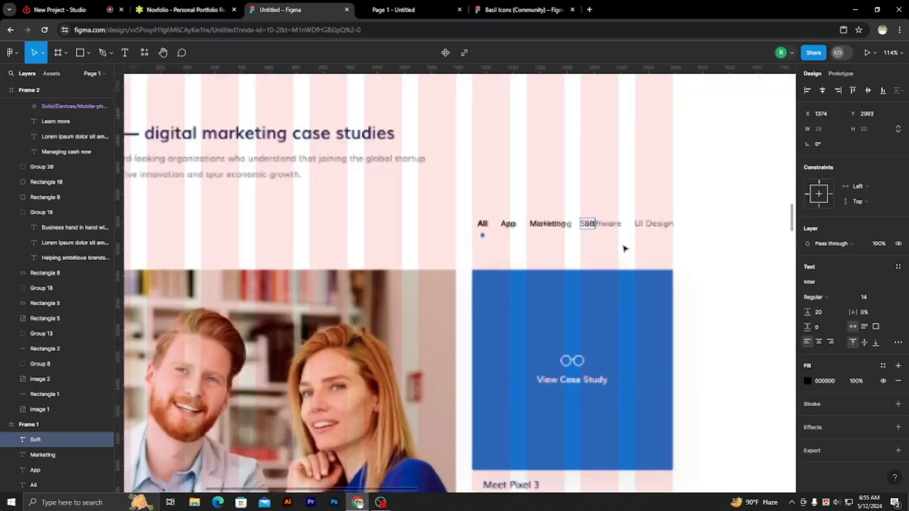
pyautogui.write('ftware')
pyautogui.press('BackSpace')
pyautogui.press('BackSpace')
pyautogui.press('BackSpace')
pyautogui.press('BackSpace')
pyautogui.press('BackSpace')
pyautogui.press('BackSpace')
pyautogui.press('BackSpace')
pyautogui.press('BackSpace')
# Enter "Software" as the text of the emptied fourth filter label.
pyautogui.scroll(-4, 583, 254)
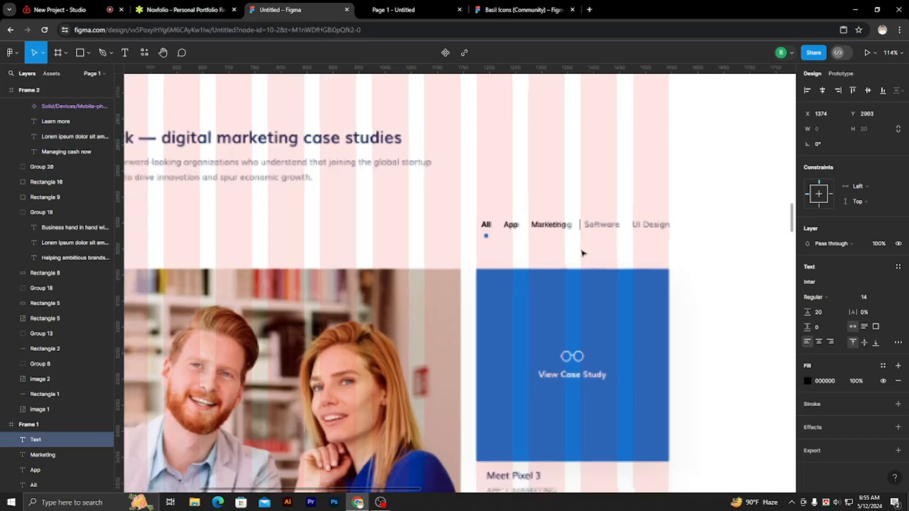
pyautogui.scroll(7, 589, 249)
pyautogui.scroll(-5, 609, 241)
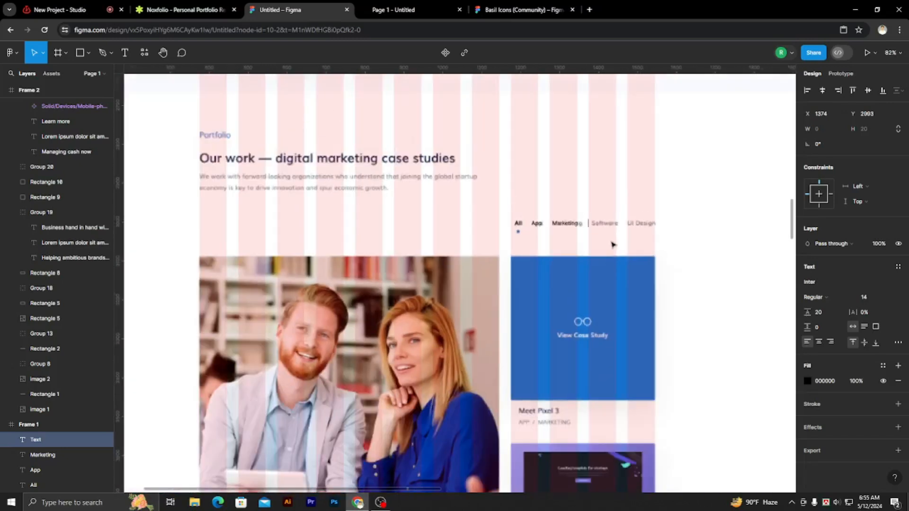
pyautogui.scroll(3, 613, 242)
pyautogui.write('S')
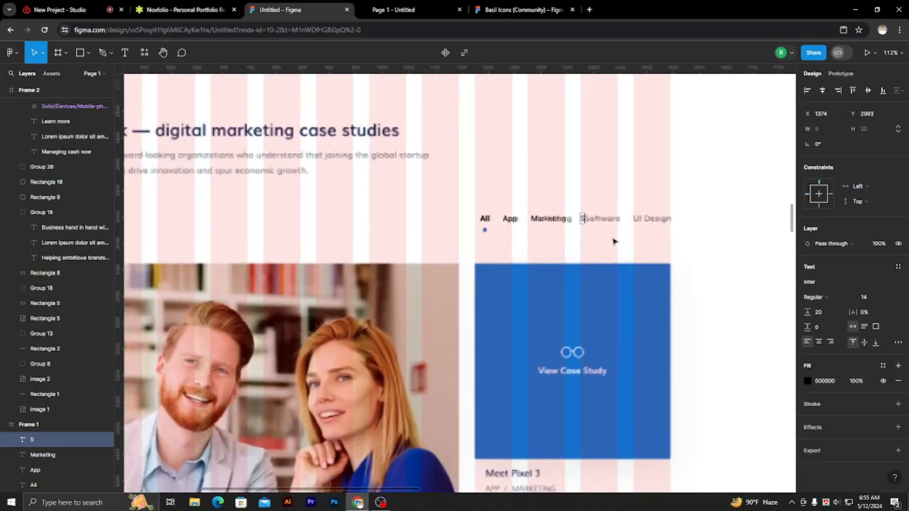
pyautogui.write('oftware')
pyautogui.click(381, 503)
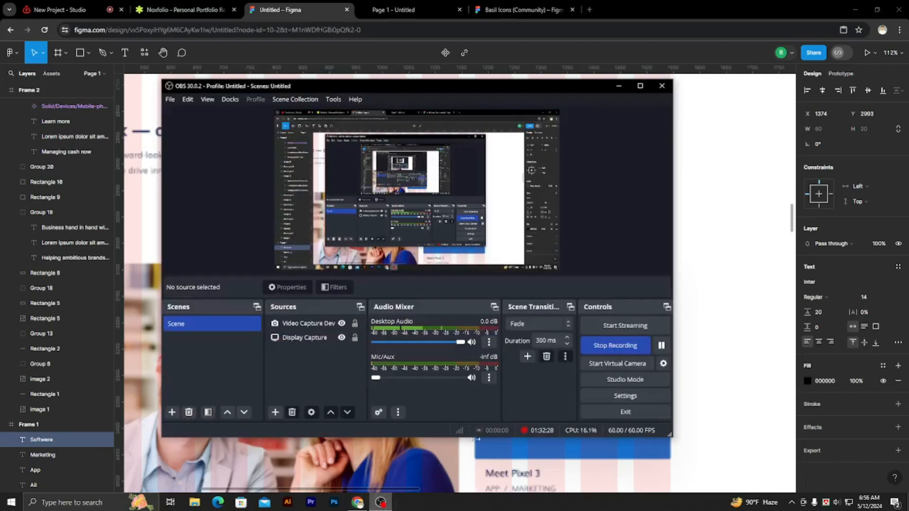
pyautogui.click(662, 346)
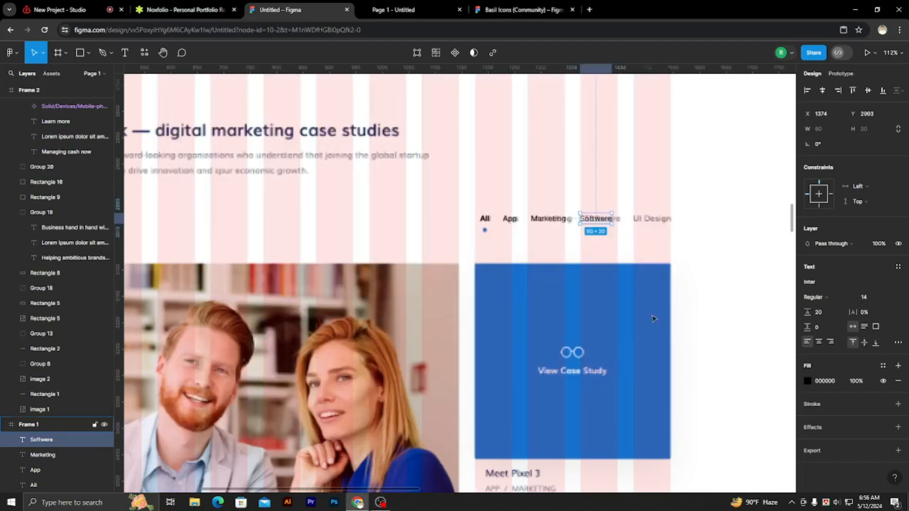
# Duplicate the "Software" label to X 1460, Y 2993 and change the copy's text to "UI Design".
pyautogui.doubleClick(602, 219)
pyautogui.click(604, 219)
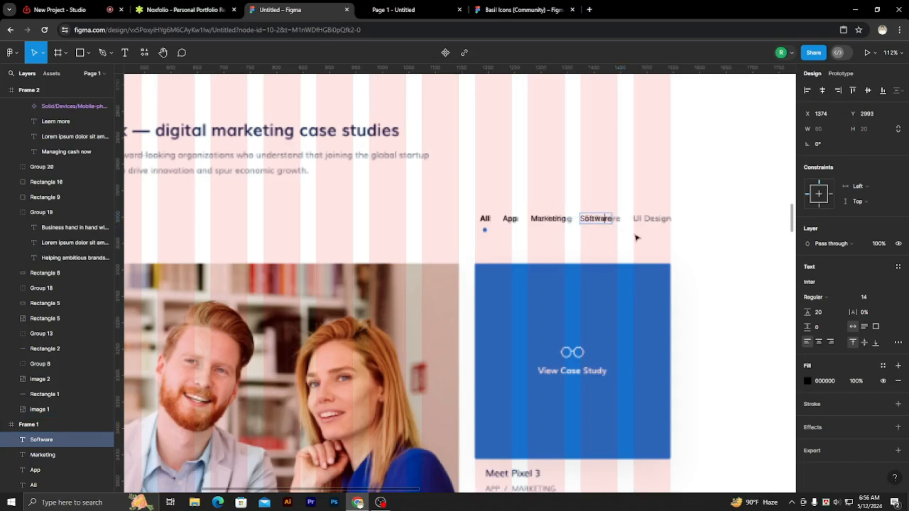
pyautogui.press('Escape')
pyautogui.scroll(4, 645, 237)
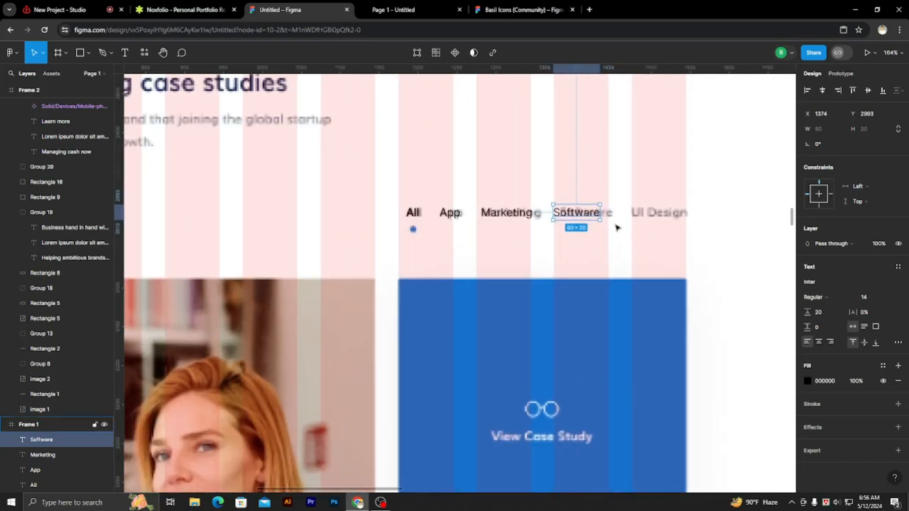
pyautogui.moveTo(589, 214); pyautogui.dragTo(656, 215)
pyautogui.doubleClick(656, 215)
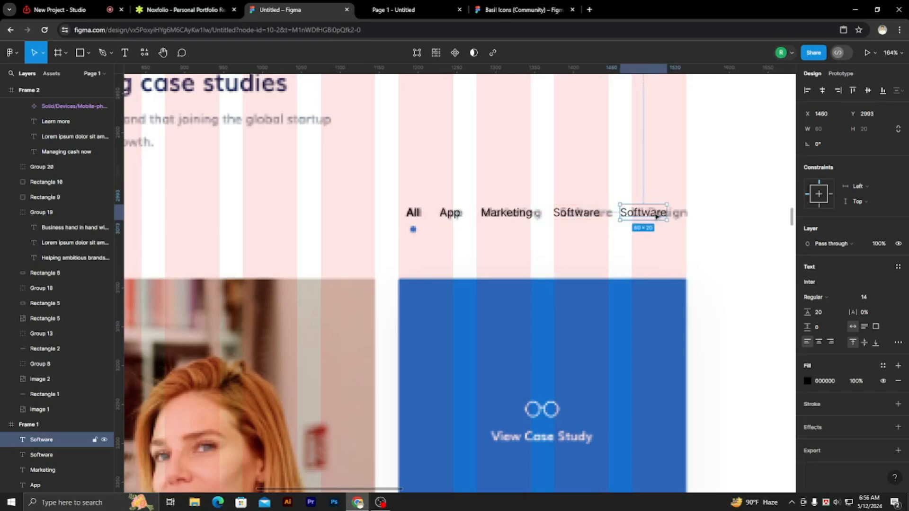
pyautogui.press('BackSpace')
pyautogui.write('UI D')
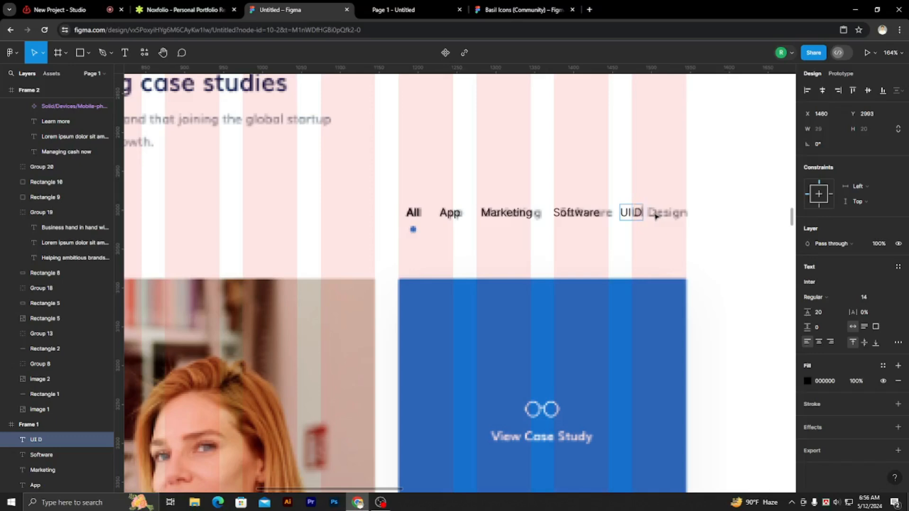
pyautogui.write('esign')
pyautogui.press('Escape')
# Set the font size of all five filter labels to 16.
pyautogui.keyDown('shift'); pyautogui.click(587, 215); pyautogui.keyUp('shift')
pyautogui.keyDown('shift'); pyautogui.click(509, 214); pyautogui.keyUp('shift')
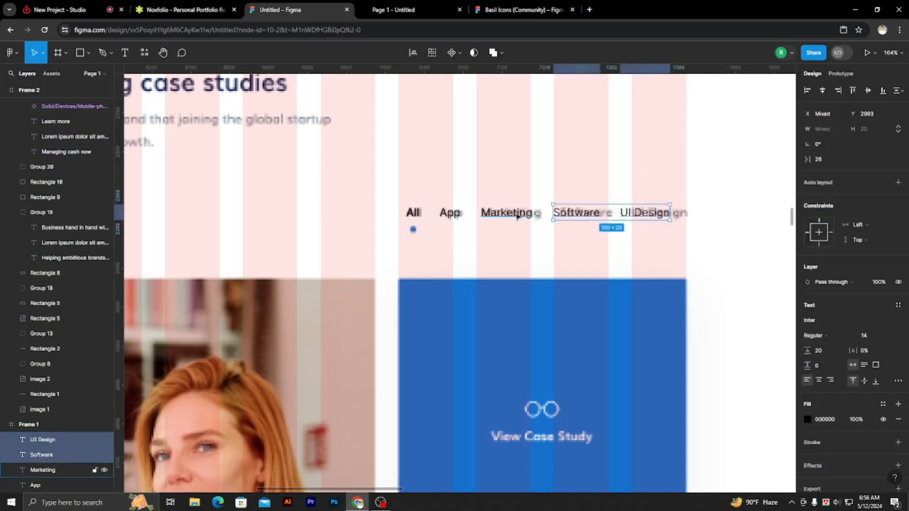
pyautogui.keyDown('shift'); pyautogui.click(450, 213); pyautogui.keyUp('shift')
pyautogui.keyDown('shift'); pyautogui.click(413, 212); pyautogui.keyUp('shift')
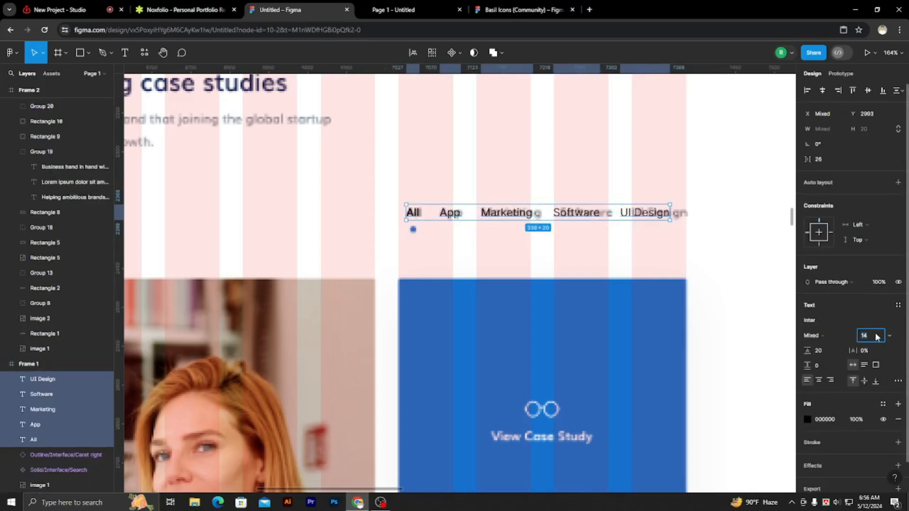
pyautogui.press('Up')
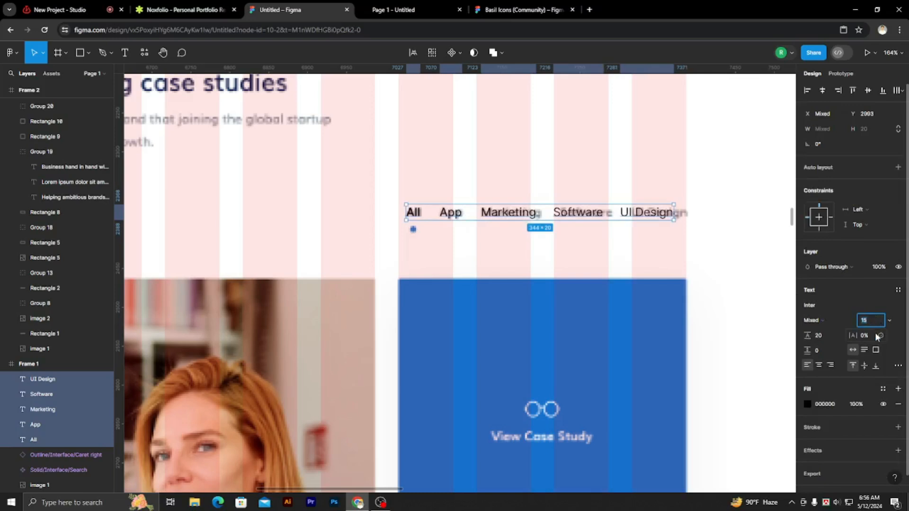
pyautogui.press('Up')
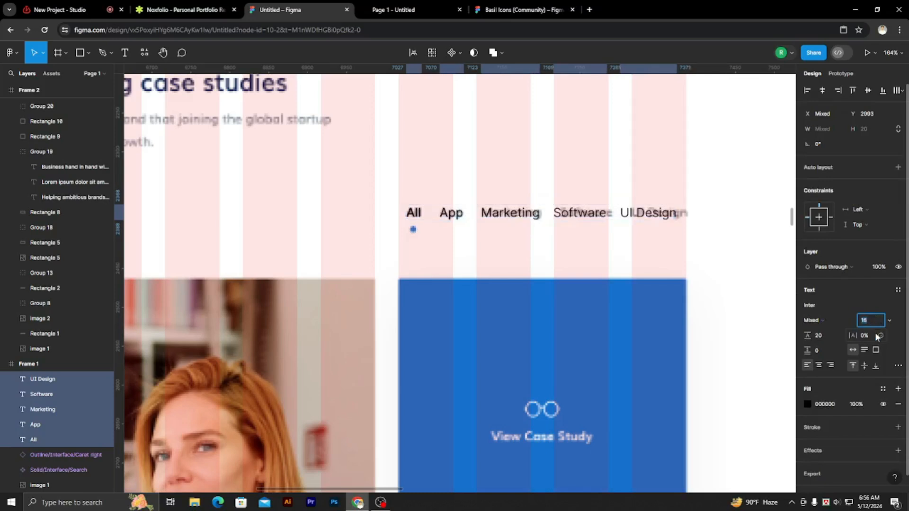
pyautogui.click(664, 244)
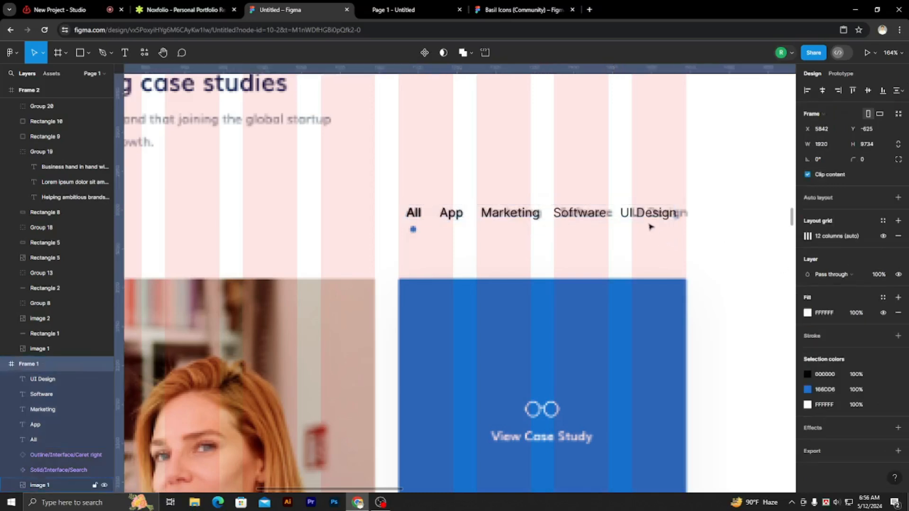
# Move the "UI Design" label to X 1472 and distribute the horizontal spacing of the five filter labels evenly.
pyautogui.click(645, 219)
pyautogui.moveTo(648, 217); pyautogui.dragTo(657, 217)
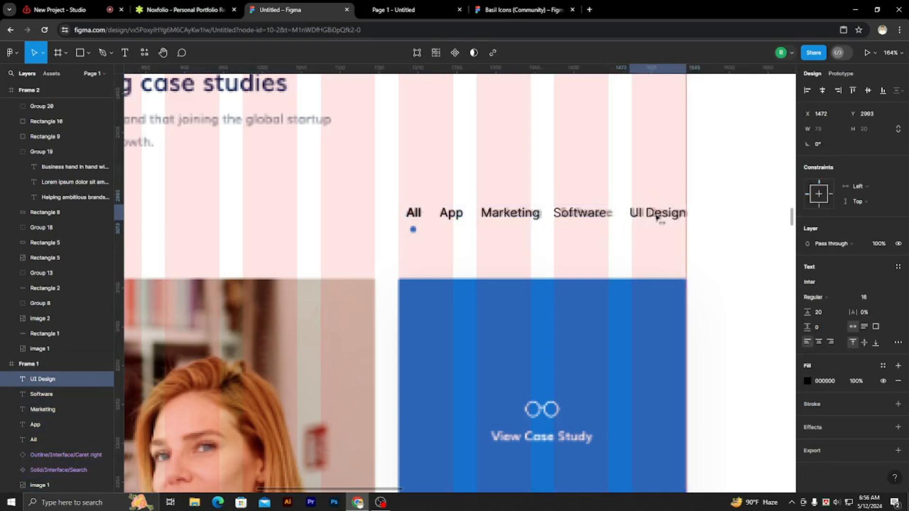
pyautogui.keyDown('shift'); pyautogui.click(566, 217); pyautogui.keyUp('shift')
pyautogui.keyDown('shift'); pyautogui.click(497, 214); pyautogui.keyUp('shift')
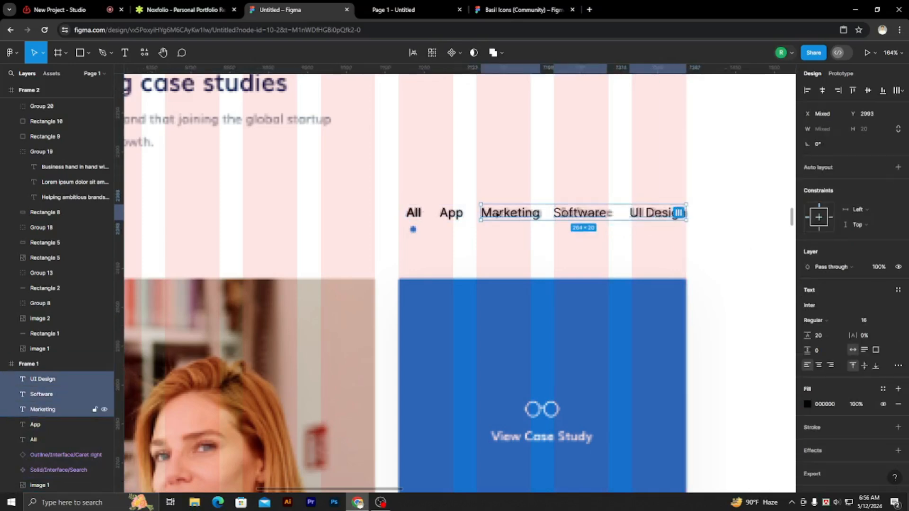
pyautogui.keyDown('shift'); pyautogui.click(458, 217); pyautogui.keyUp('shift')
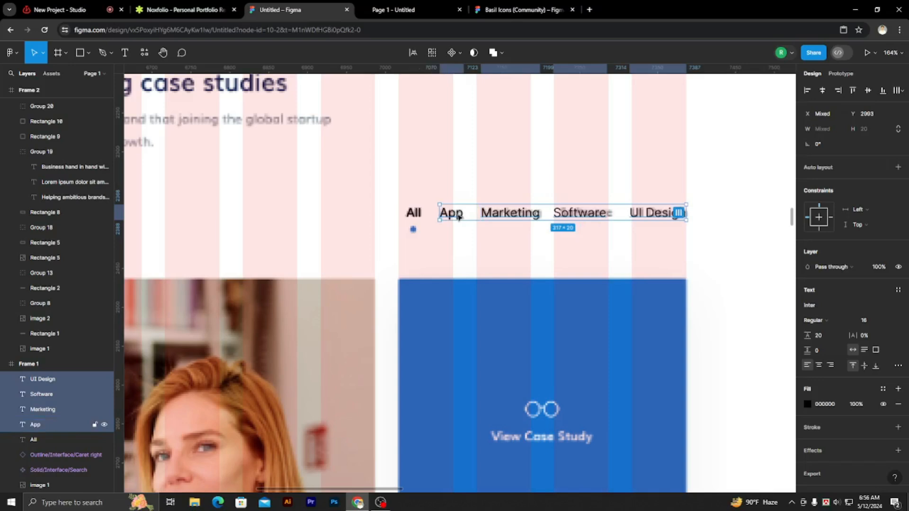
pyautogui.keyDown('shift'); pyautogui.click(414, 213); pyautogui.keyUp('shift')
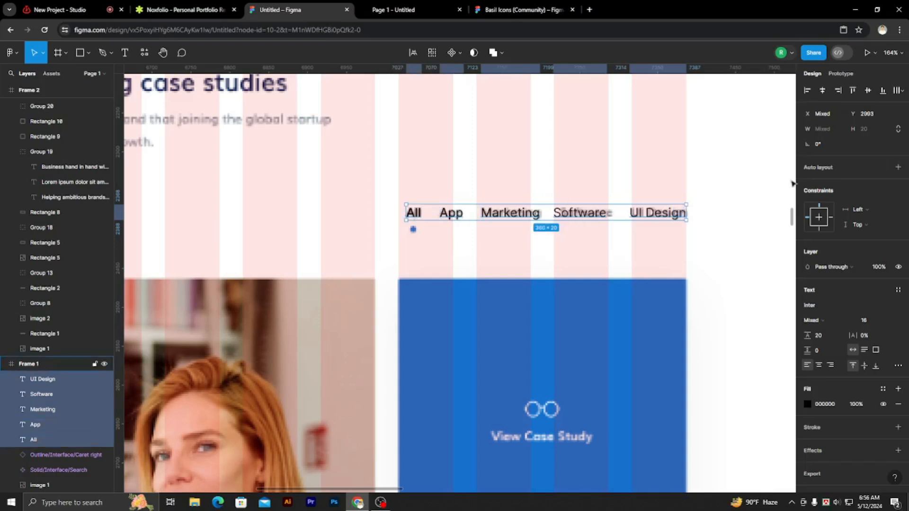
pyautogui.click(898, 94)
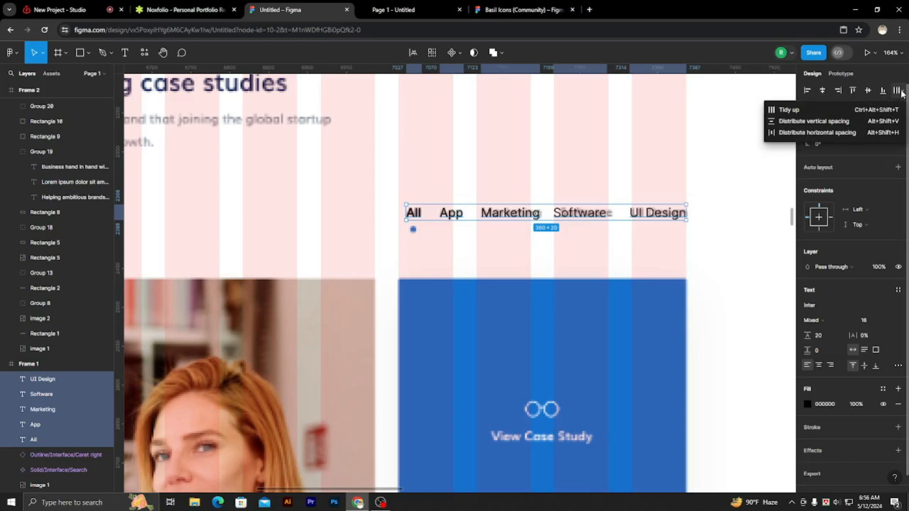
pyautogui.click(822, 133)
pyautogui.click(771, 211)
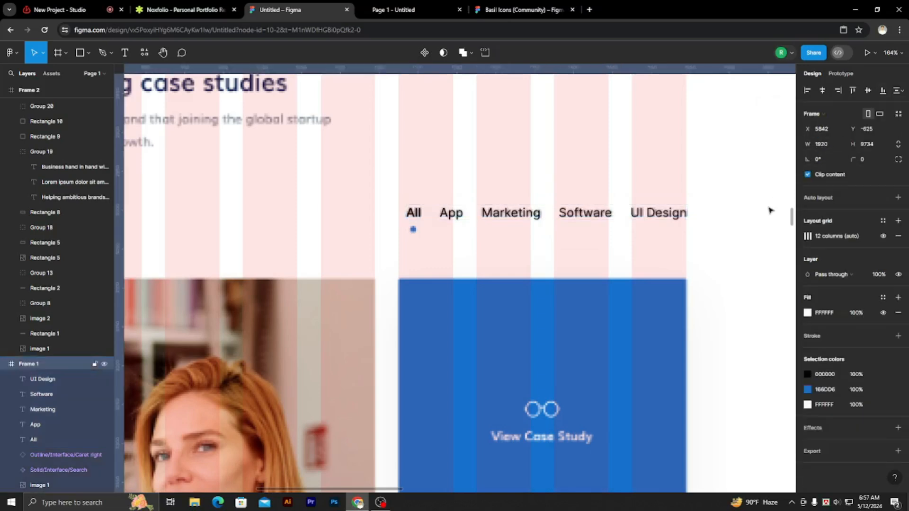
# Draw an 8 × 8 circle over the reference dot below the "All" label at X 1191, Y 3021.
pyautogui.scroll(-2, 700, 223)
pyautogui.scroll(3, 511, 248)
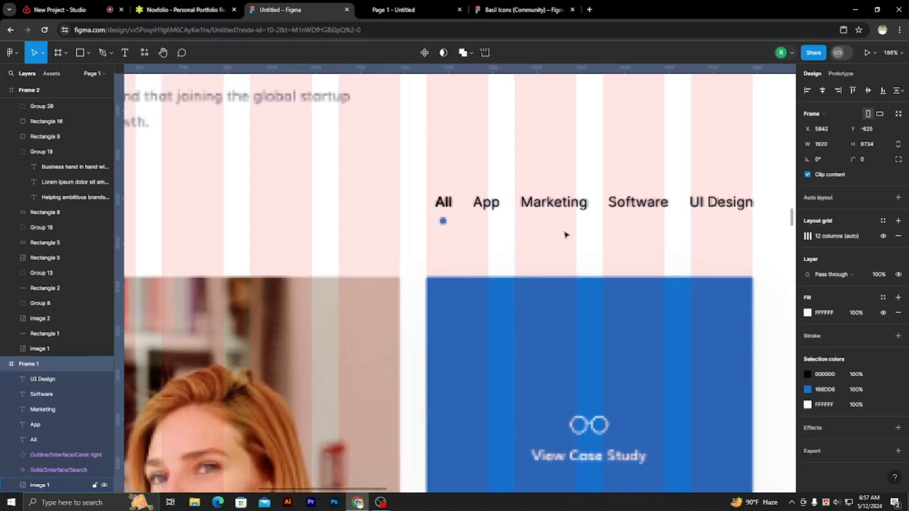
pyautogui.scroll(-1, 618, 286)
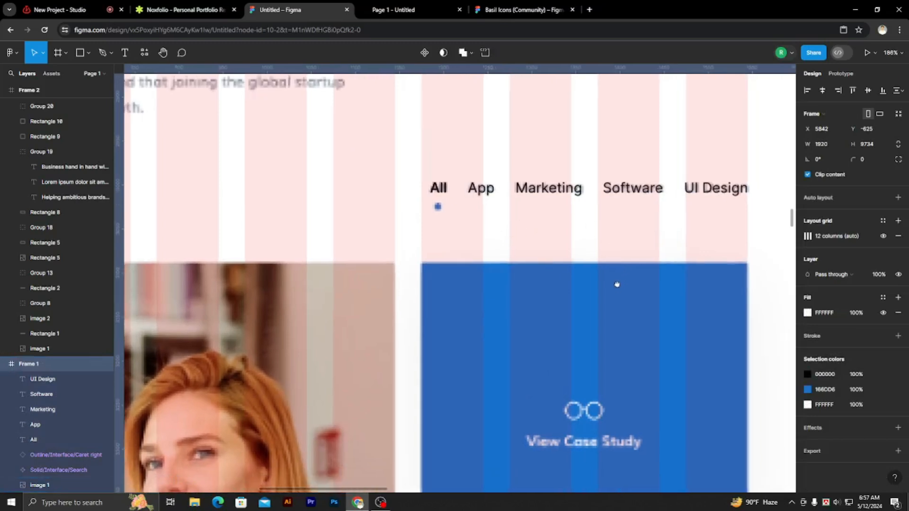
pyautogui.click(89, 51)
pyautogui.click(47, 107)
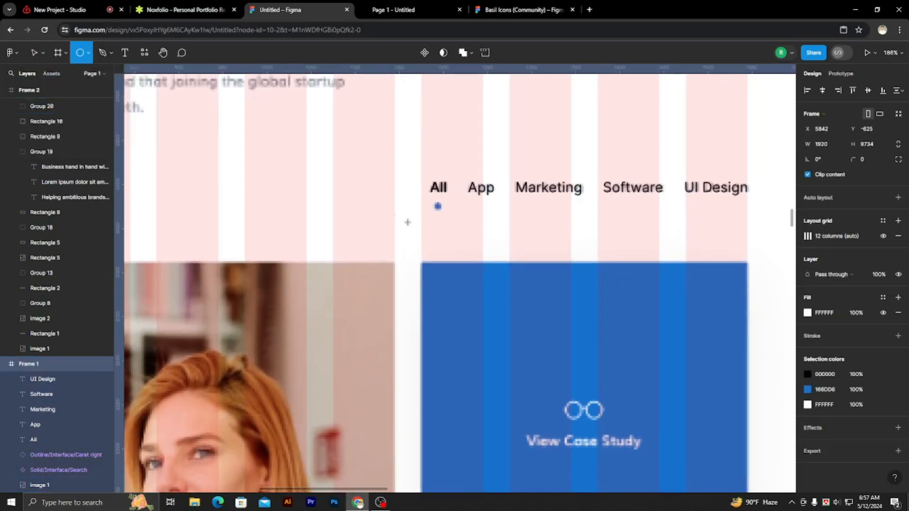
pyautogui.click(438, 208)
pyautogui.moveTo(484, 253); pyautogui.dragTo(433, 205)
pyautogui.scroll(3, 447, 213)
pyautogui.scroll(2, 440, 209)
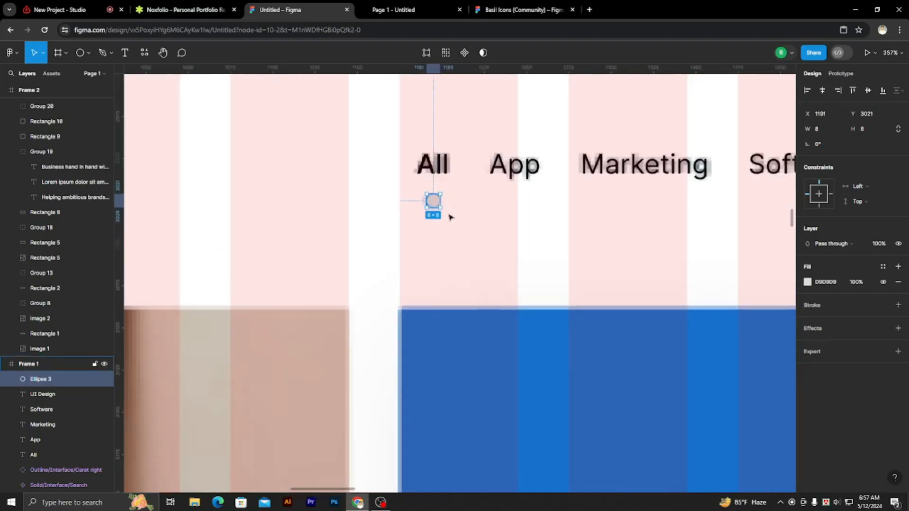
# Fill the small circle with the blue 166DD6 sampled from the View Case Study block.
pyautogui.press('i')
pyautogui.click(448, 322)
pyautogui.scroll(-4, 457, 312)
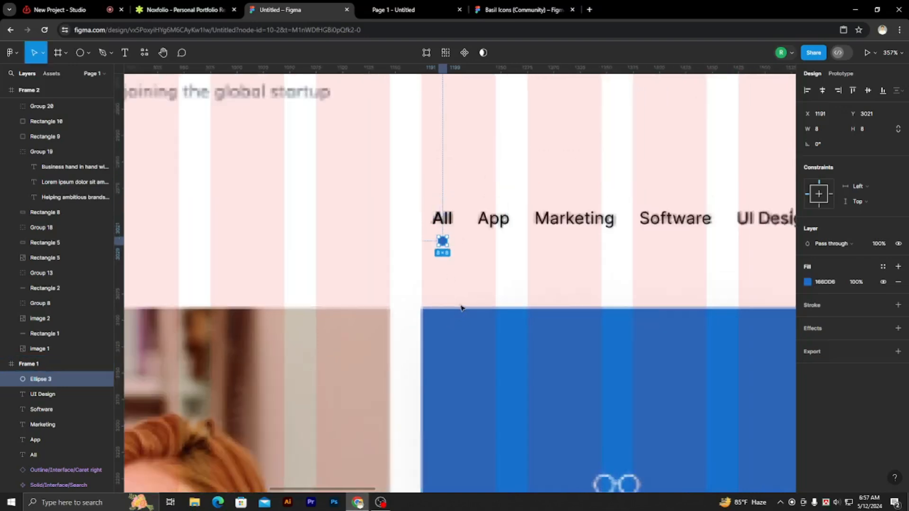
pyautogui.scroll(-4, 447, 281)
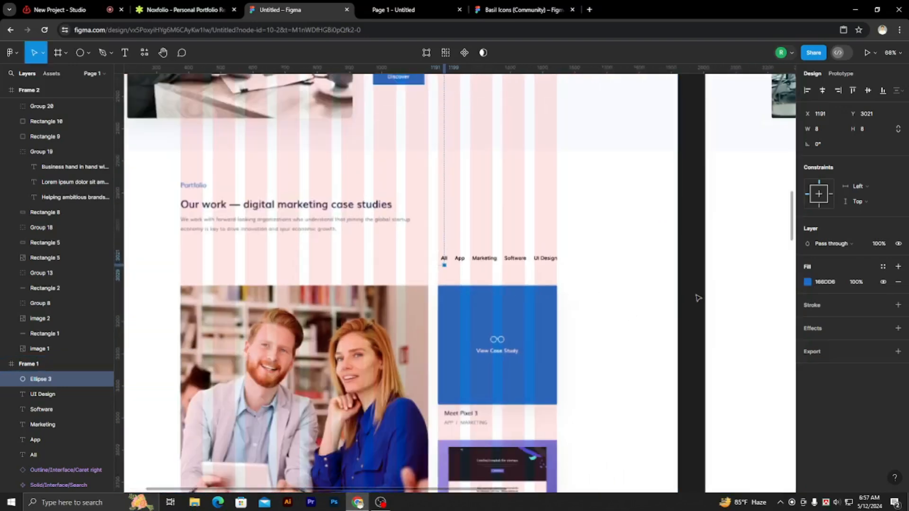
pyautogui.click(662, 293)
# Group the small blue circle with the five filter labels All, App, Marketing, Software and UI Design.
pyautogui.scroll(-2, 661, 293)
pyautogui.click(444, 172)
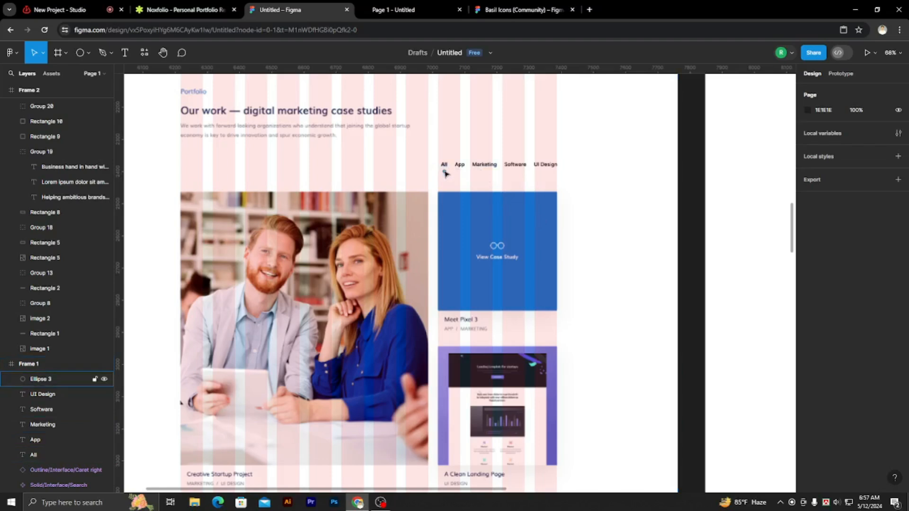
pyautogui.keyDown('shift'); pyautogui.click(445, 165); pyautogui.keyUp('shift')
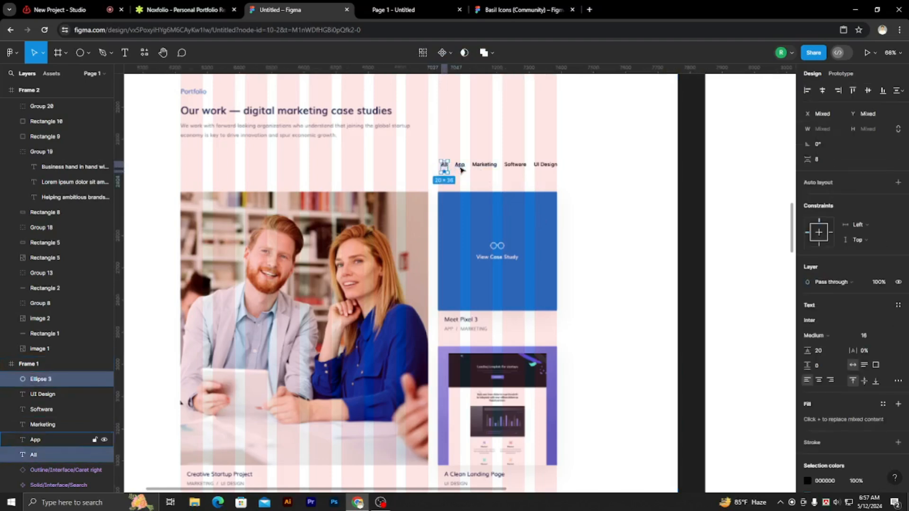
pyautogui.keyDown('shift'); pyautogui.click(462, 165); pyautogui.keyUp('shift')
pyautogui.keyDown('shift'); pyautogui.click(484, 165); pyautogui.keyUp('shift')
pyautogui.keyDown('shift'); pyautogui.click(515, 165); pyautogui.keyUp('shift')
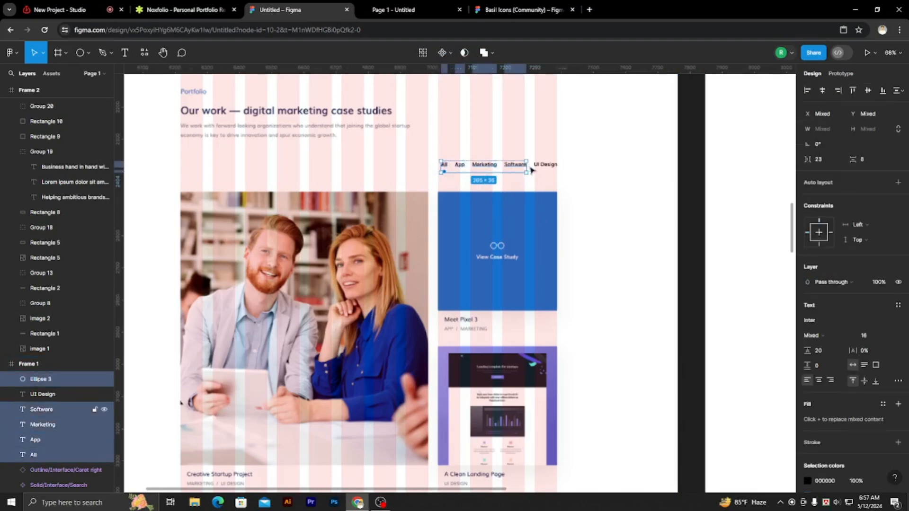
pyautogui.keyDown('shift'); pyautogui.click(544, 166); pyautogui.keyUp('shift')
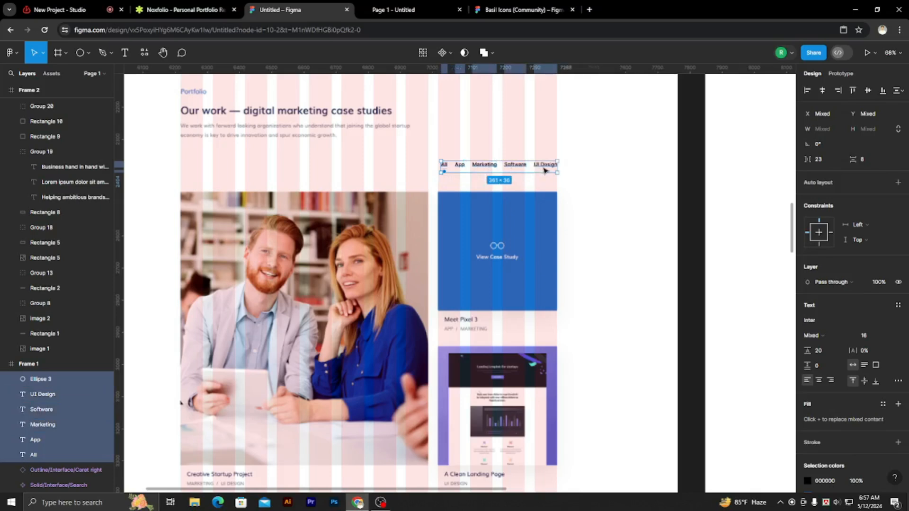
pyautogui.rightClick(539, 171)
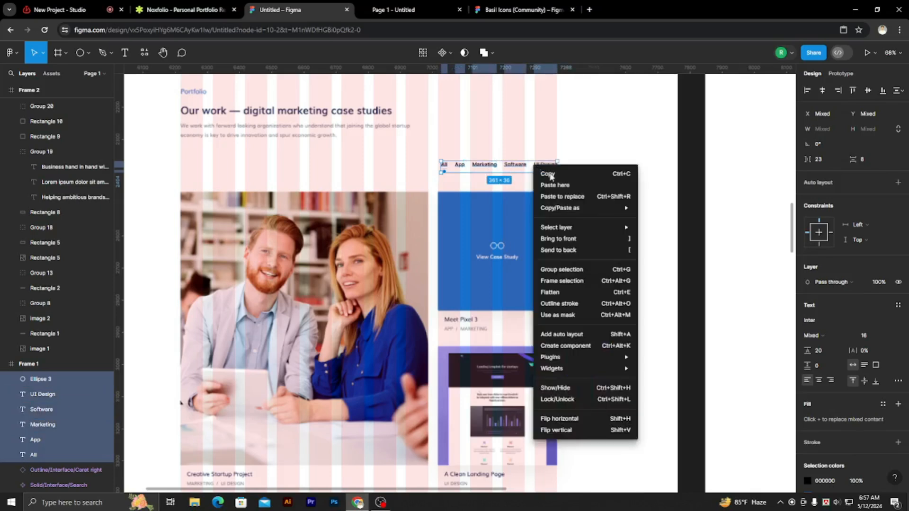
pyautogui.click(566, 272)
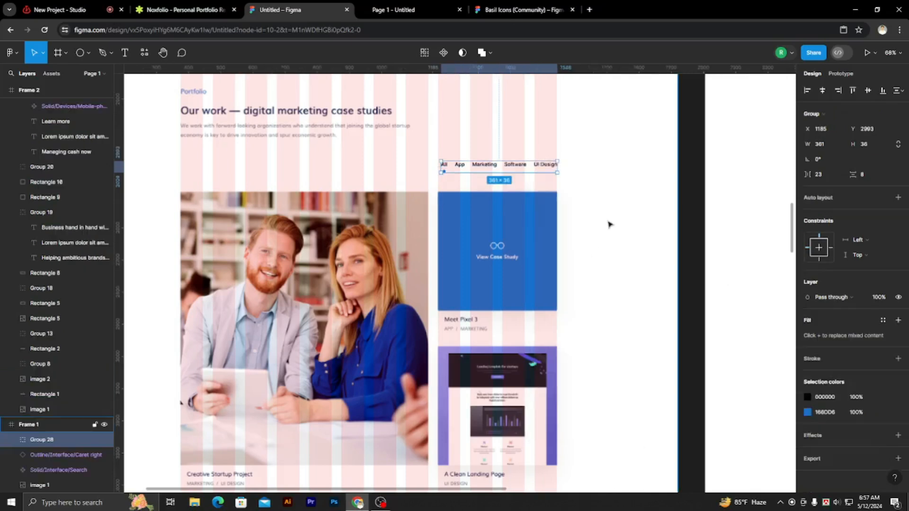
# Move the filter label group from the reference frame into the recreated frame's Portfolio section at X 1184, Y 2993.
pyautogui.scroll(-5, 444, 216)
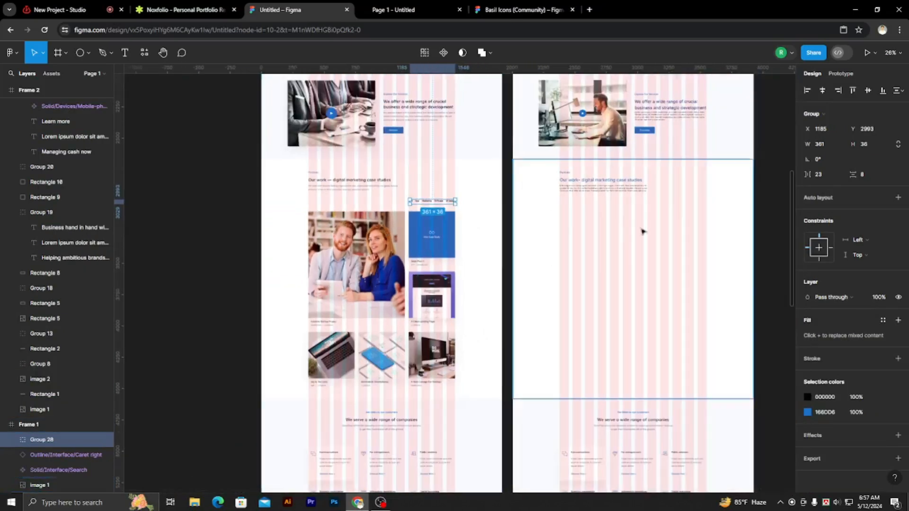
pyautogui.hscroll(2, 774, 223)
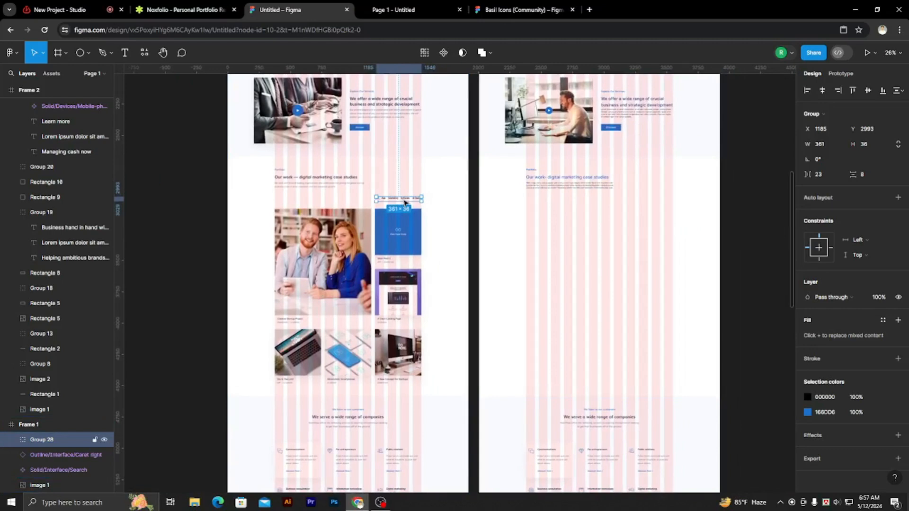
pyautogui.moveTo(410, 199); pyautogui.dragTo(657, 215)
pyautogui.click(740, 212)
pyautogui.scroll(1, 660, 204)
pyautogui.scroll(5, 662, 204)
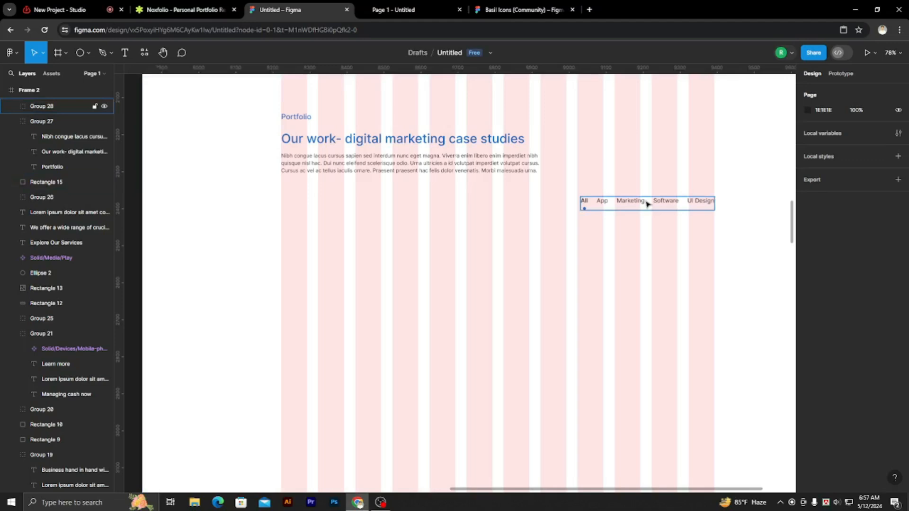
# Try the filter label group at X 798, Y 3047 and at X 1184, Y 3010, undoing each move.
pyautogui.moveTo(647, 204); pyautogui.dragTo(505, 224)
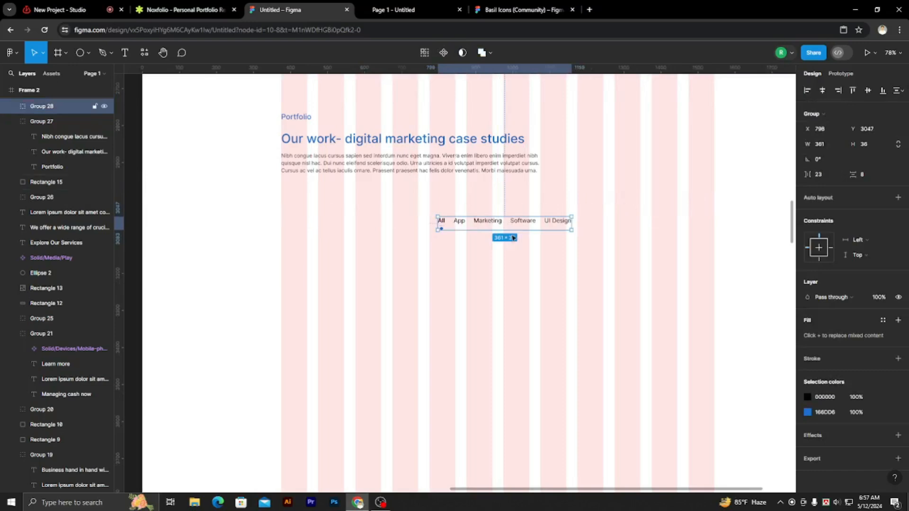
pyautogui.hotkey('ctrl', 'z')
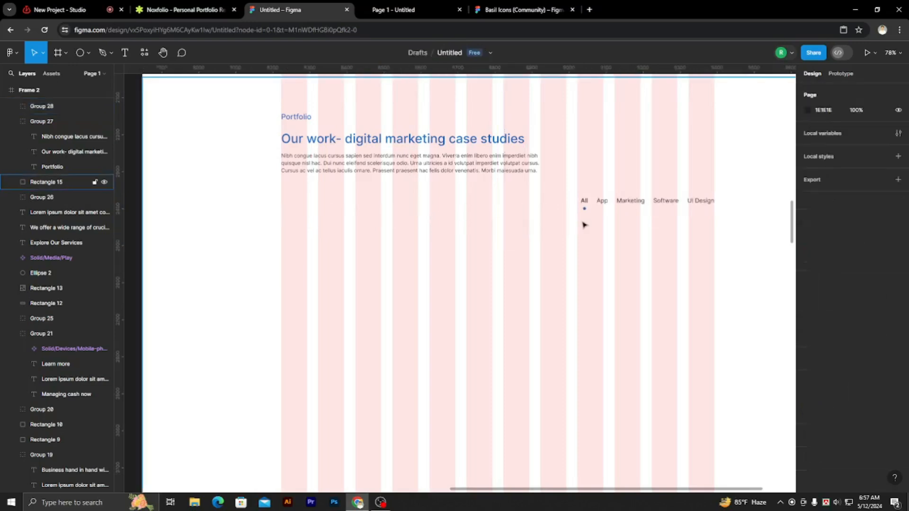
pyautogui.click(623, 207)
pyautogui.moveTo(655, 207)
pyautogui.mouseDown()
pyautogui.moveTo(361, 199)
pyautogui.moveTo(649, 232)
pyautogui.moveTo(658, 209)
pyautogui.moveTo(657, 217)
pyautogui.mouseUp()
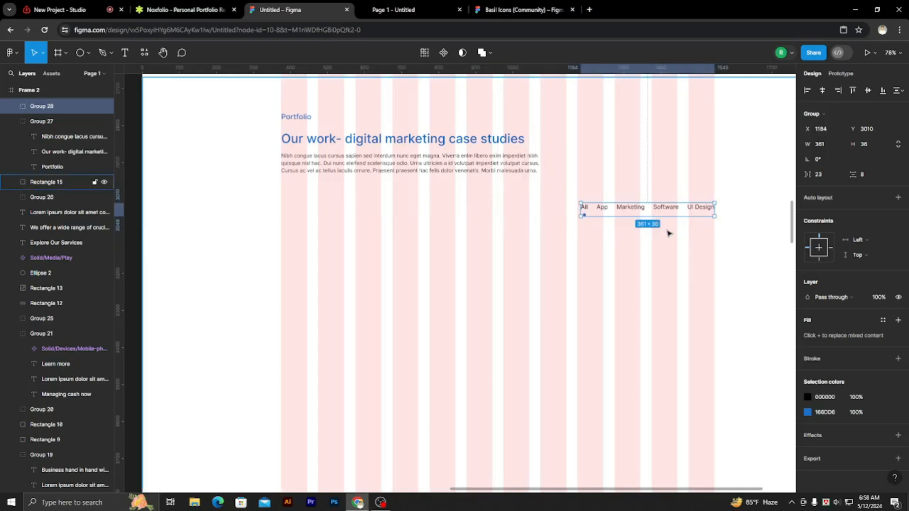
pyautogui.hotkey('ctrl', 'z')
pyautogui.scroll(-10, 677, 242)
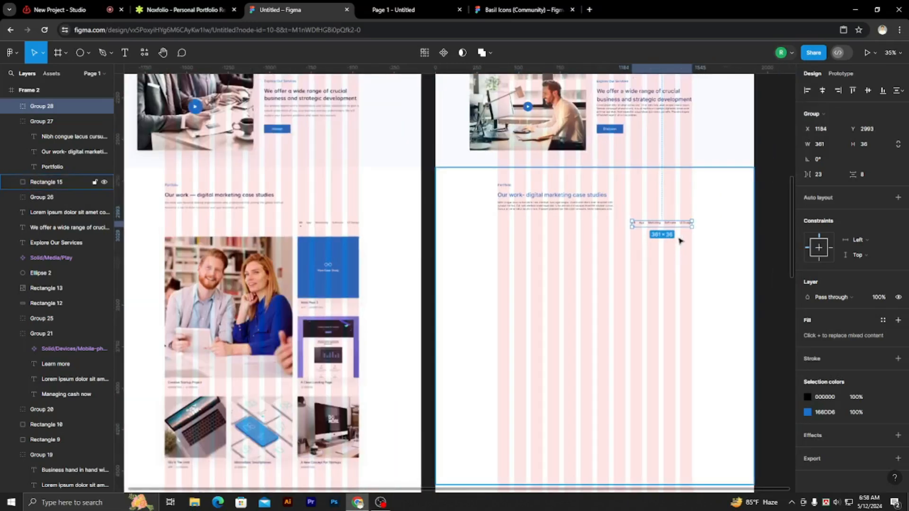
pyautogui.click(758, 227)
pyautogui.scroll(5, 440, 220)
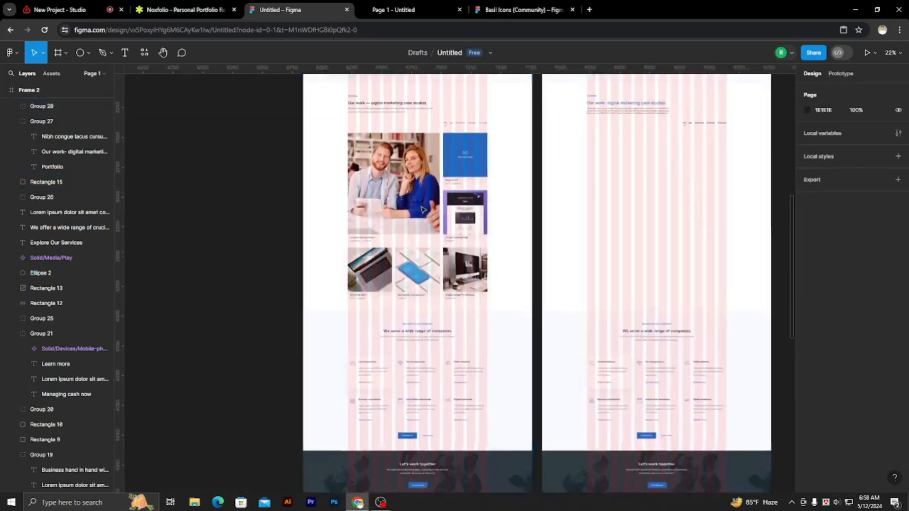
# Draw a rectangle 770 wide at X 375, Y 3088 over the upper part of the large Creative Startup Project photo.
pyautogui.moveTo(448, 223); pyautogui.dragTo(462, 279)
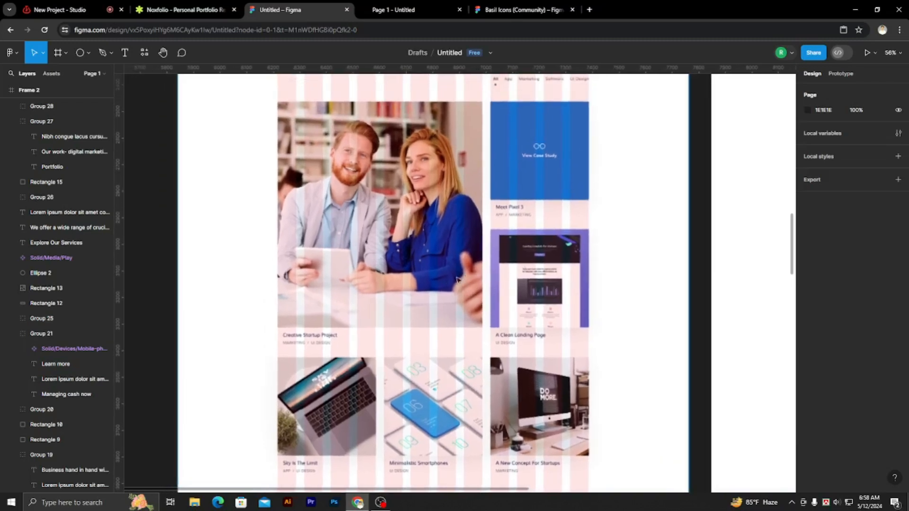
pyautogui.click(89, 52)
pyautogui.click(77, 71)
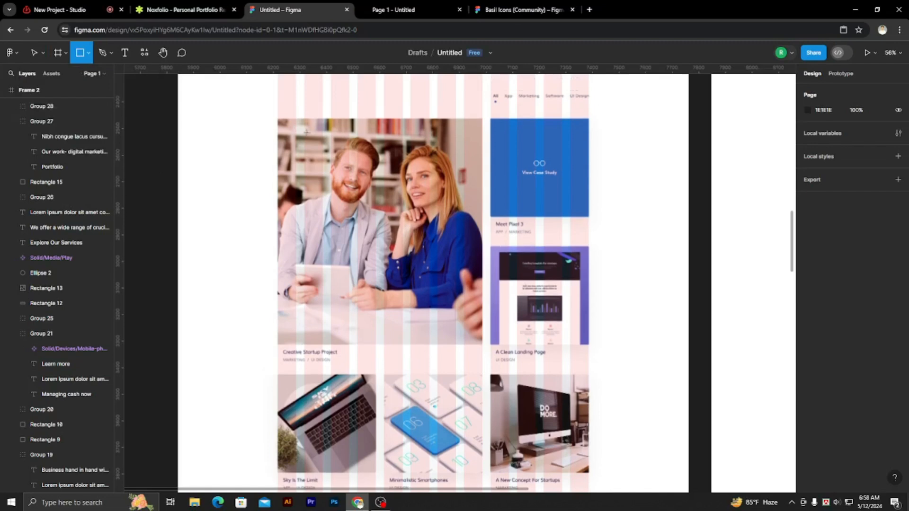
pyautogui.scroll(5, 281, 113)
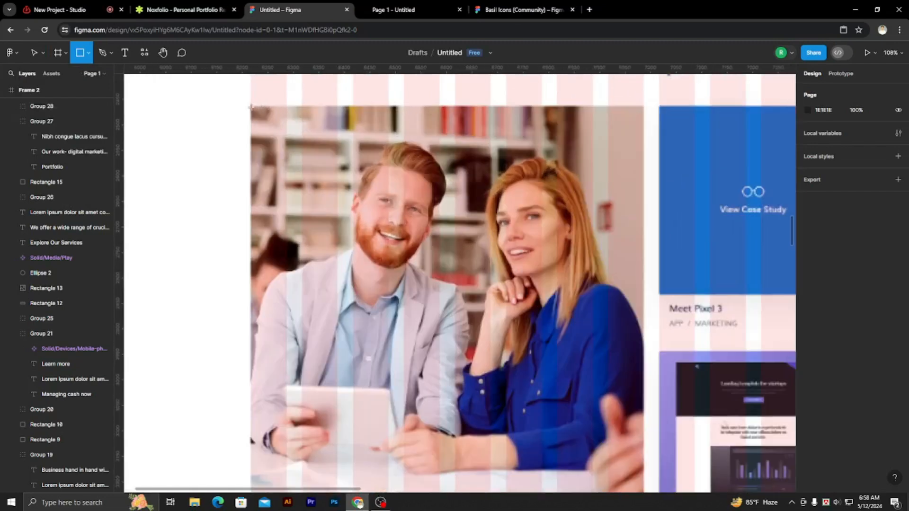
pyautogui.moveTo(251, 106)
pyautogui.mouseDown()
pyautogui.moveTo(284, 121)
pyautogui.moveTo(521, 163)
pyautogui.mouseUp()
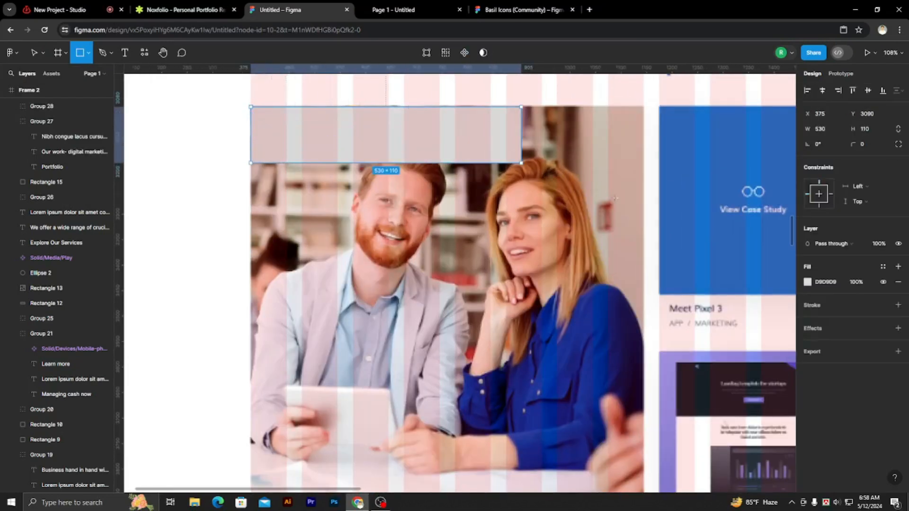
pyautogui.moveTo(615, 198); pyautogui.dragTo(618, 201)
pyautogui.moveTo(586, 104); pyautogui.dragTo(644, 123)
pyautogui.scroll(-1, 614, 147)
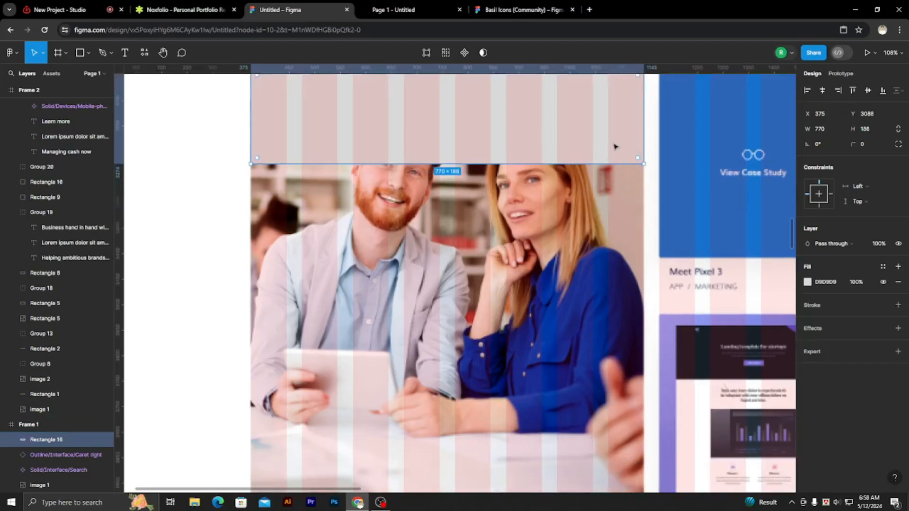
# Extend the rectangle down to the lower edge of the Creative Startup Project photo, to a height of 850.
pyautogui.moveTo(604, 165); pyautogui.dragTo(620, 425)
pyautogui.scroll(-2, 615, 288)
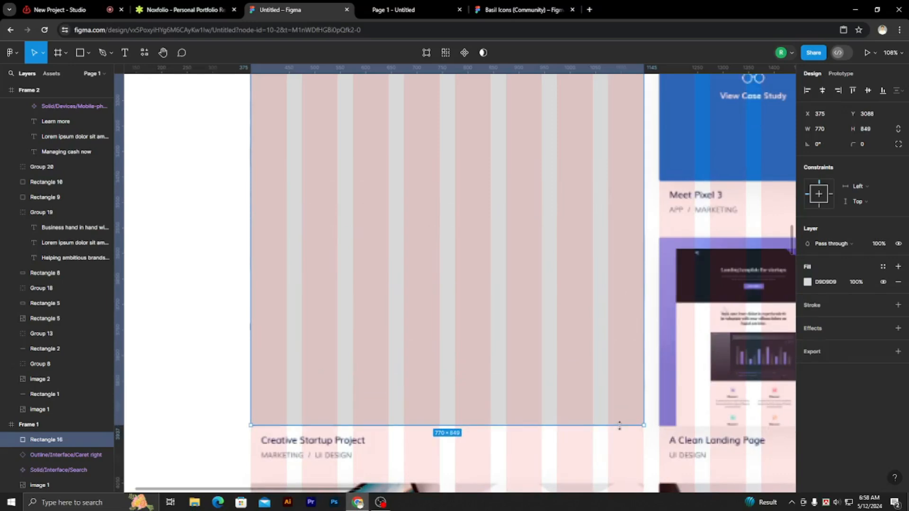
pyautogui.scroll(-3, 553, 364)
pyautogui.click(334, 241)
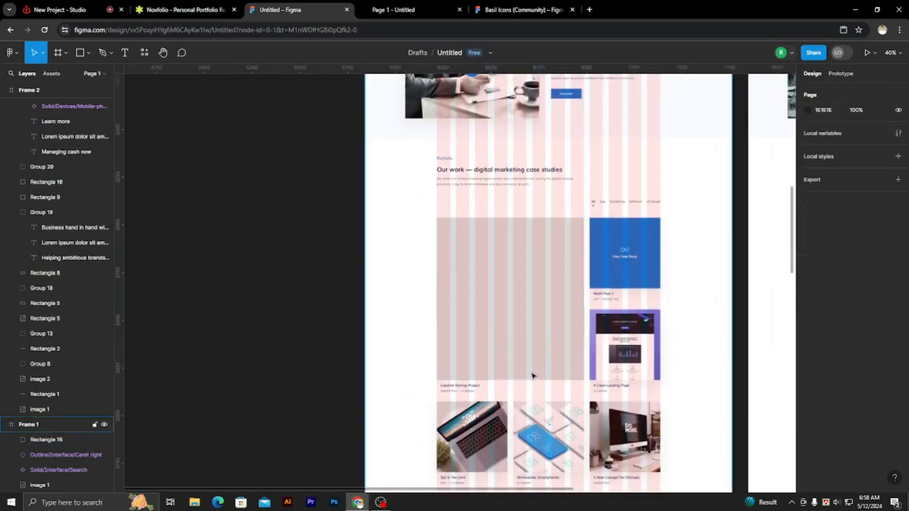
pyautogui.scroll(-1, 548, 313)
pyautogui.scroll(5, 582, 351)
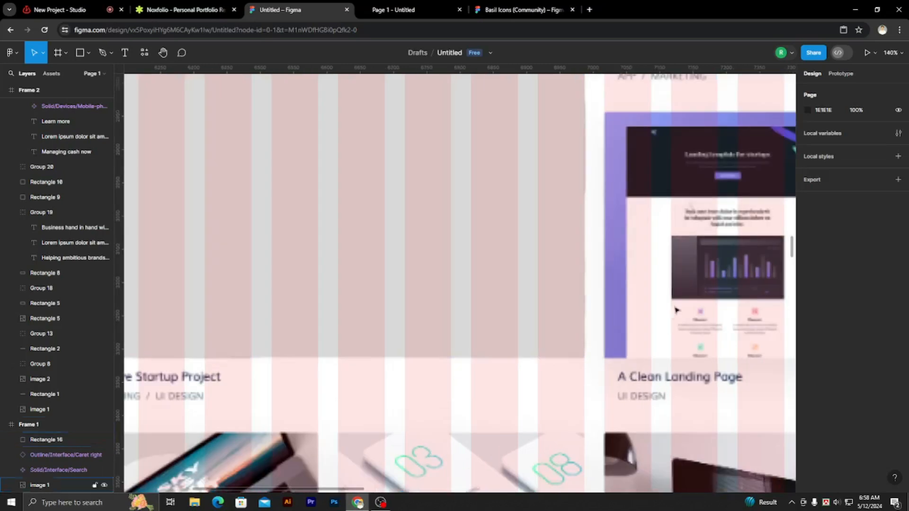
pyautogui.click(572, 357)
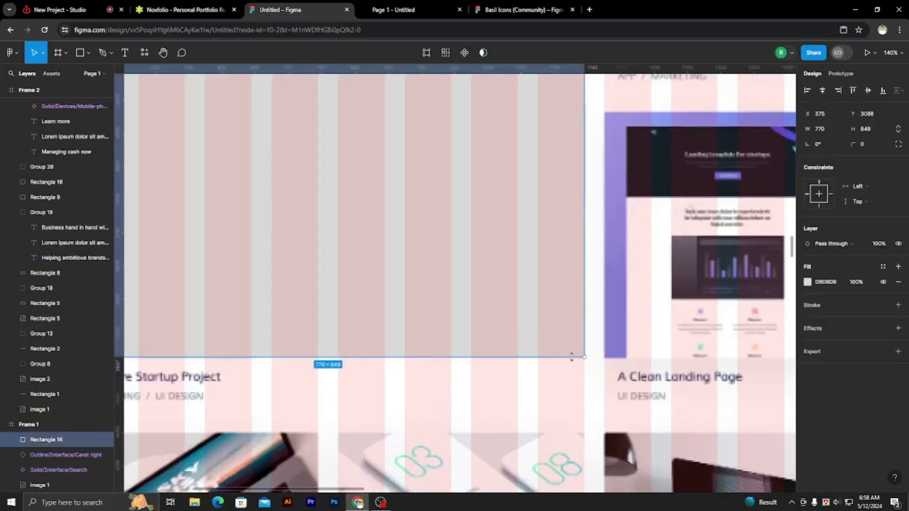
pyautogui.moveTo(572, 358); pyautogui.dragTo(571, 359)
pyautogui.scroll(-6, 538, 341)
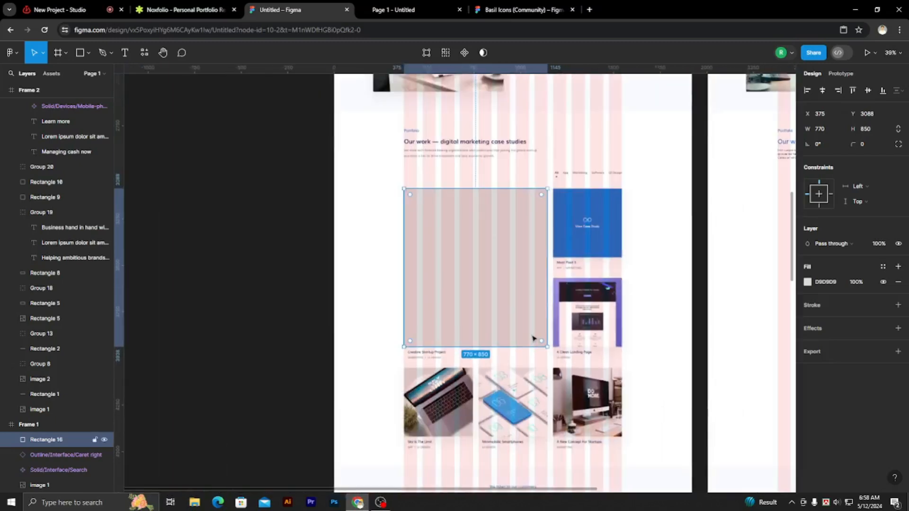
# Draw a 370 × 371 rectangle at X 1175, Y 3088 covering the blue View Case Study block.
pyautogui.click(80, 53)
pyautogui.scroll(5, 577, 176)
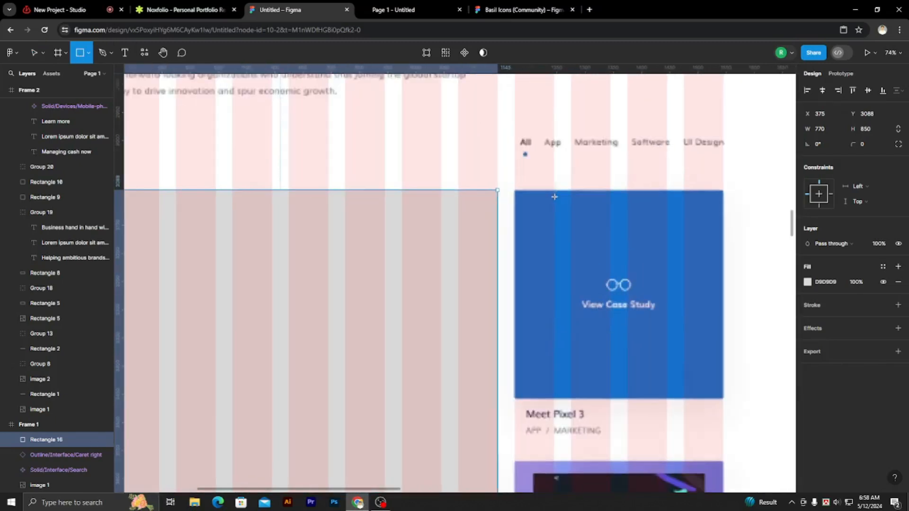
pyautogui.moveTo(500, 188); pyautogui.dragTo(785, 269)
pyautogui.scroll(10, 501, 185)
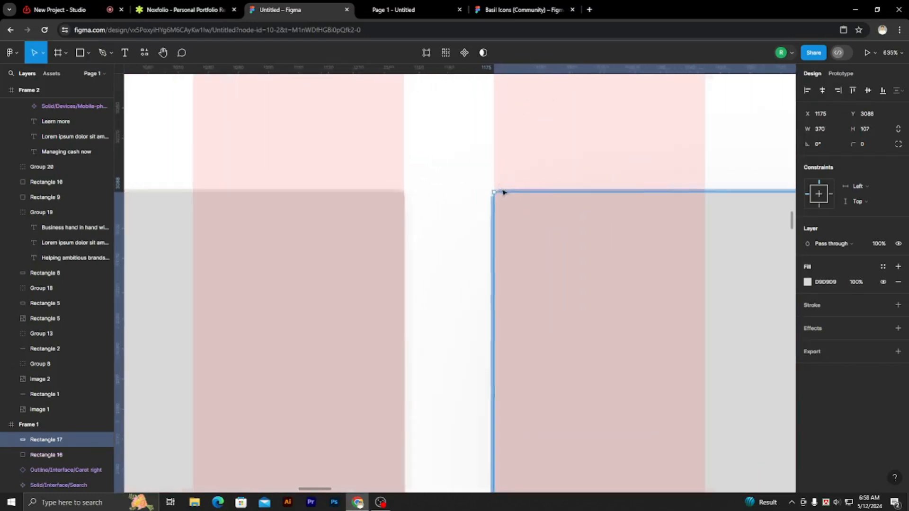
pyautogui.scroll(-10, 502, 209)
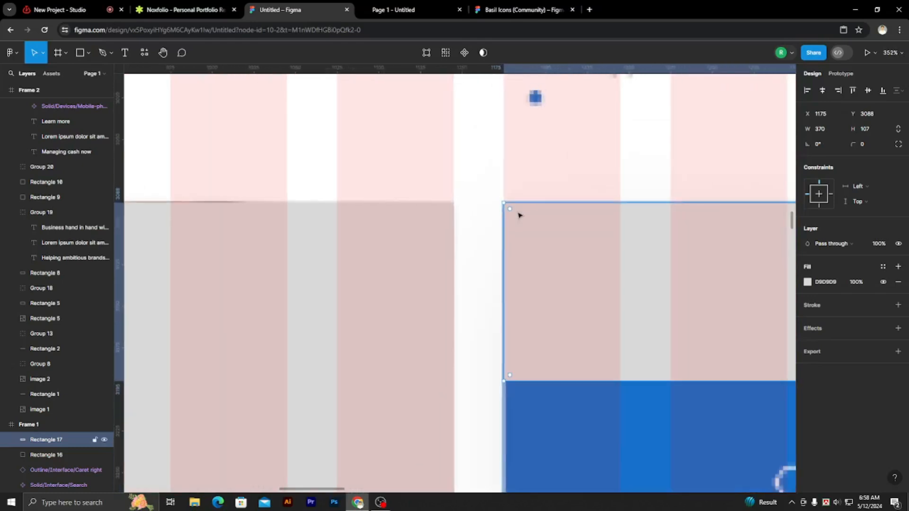
pyautogui.scroll(-3, 509, 199)
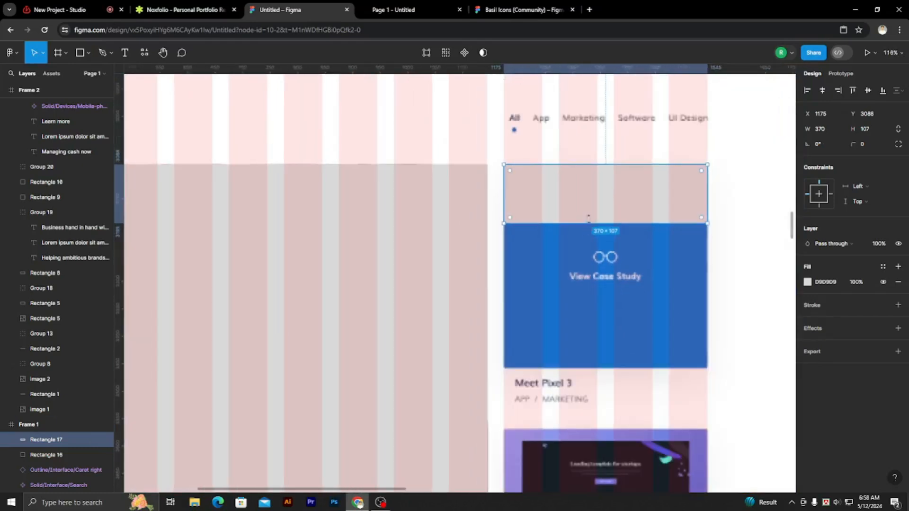
pyautogui.moveTo(588, 222); pyautogui.dragTo(586, 369)
pyautogui.scroll(-5, 585, 368)
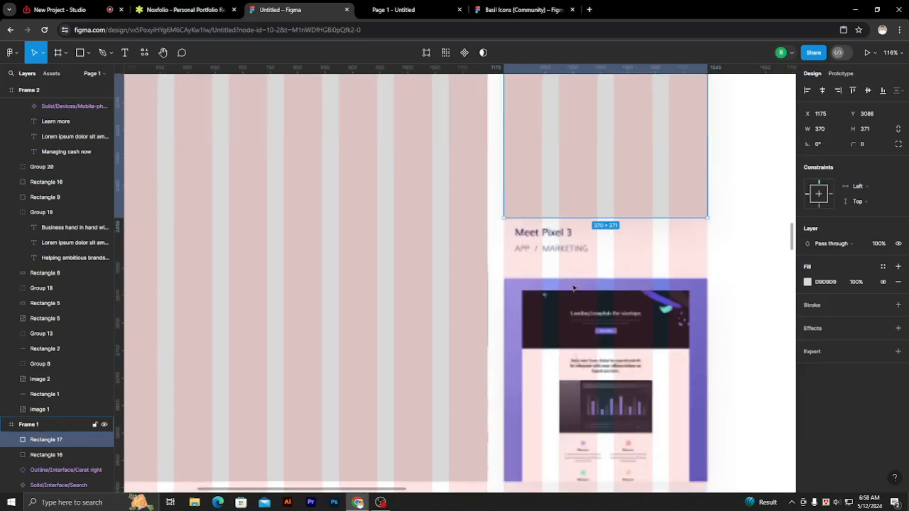
# Duplicate the small rectangle over the A Clean Landing Page image at Y 3567 and the Sky Is The Limit image at X 375, Y 4050.
pyautogui.scroll(-3, 576, 135)
pyautogui.moveTo(576, 135); pyautogui.dragTo(578, 284)
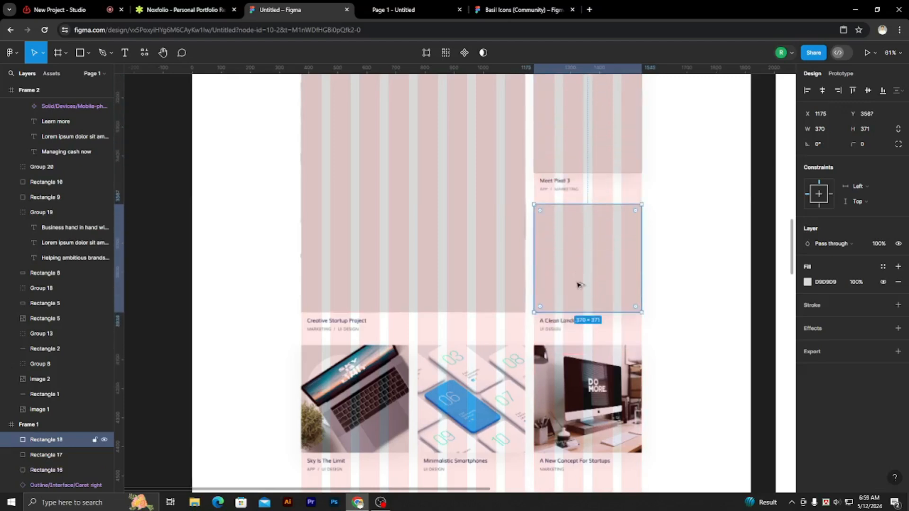
pyautogui.scroll(-3, 578, 285)
pyautogui.moveTo(585, 187); pyautogui.dragTo(360, 318)
pyautogui.scroll(5, 360, 319)
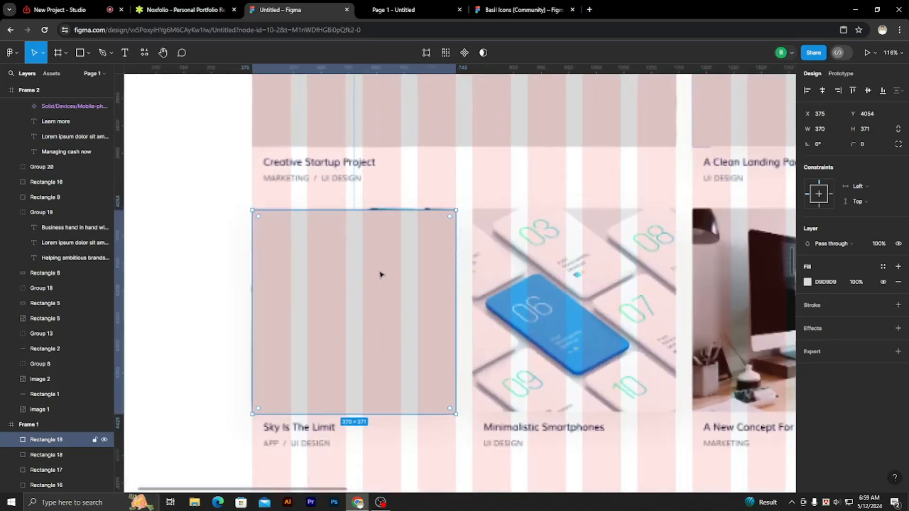
pyautogui.moveTo(391, 259); pyautogui.dragTo(397, 255)
pyautogui.press('Down')
pyautogui.press('Down')
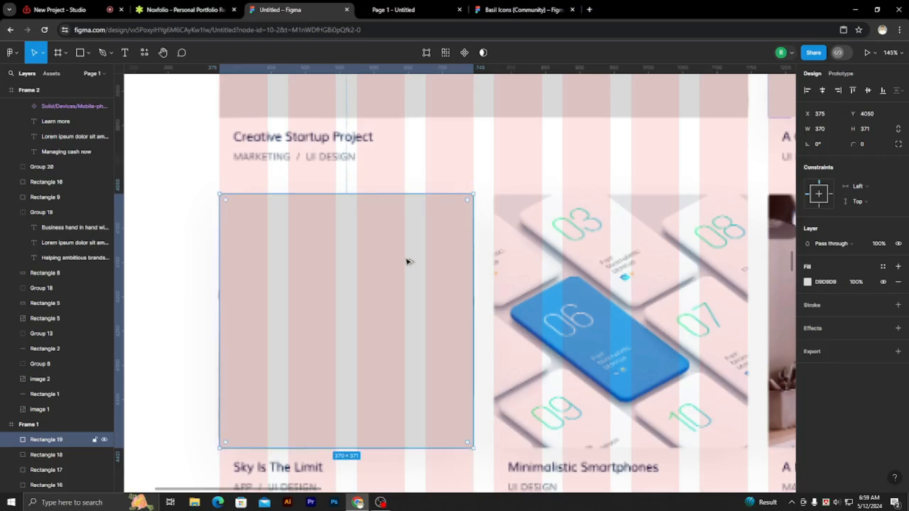
# Duplicate the rectangle over the Minimalistic Smartphones image at X 775 and the A New Concept For Startups image at X 1175, both at Y 4050.
pyautogui.moveTo(408, 264); pyautogui.dragTo(680, 309)
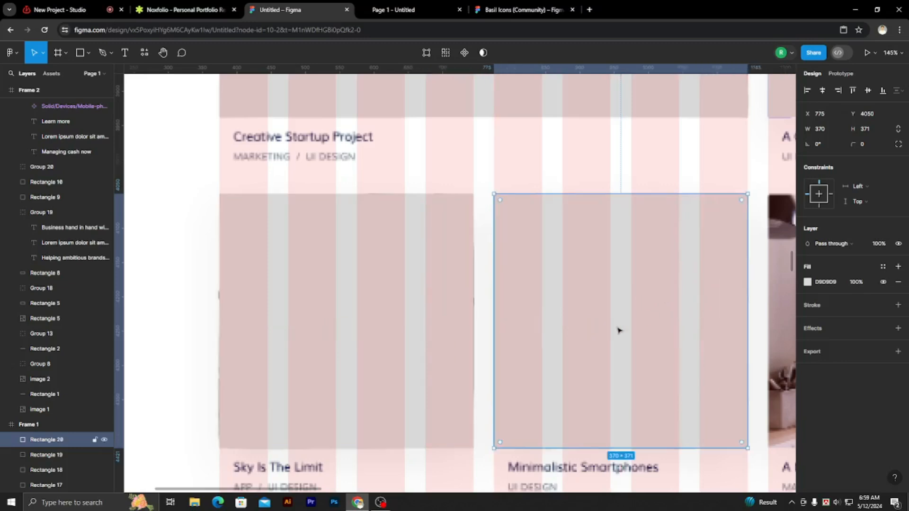
pyautogui.moveTo(745, 310); pyautogui.dragTo(545, 305)
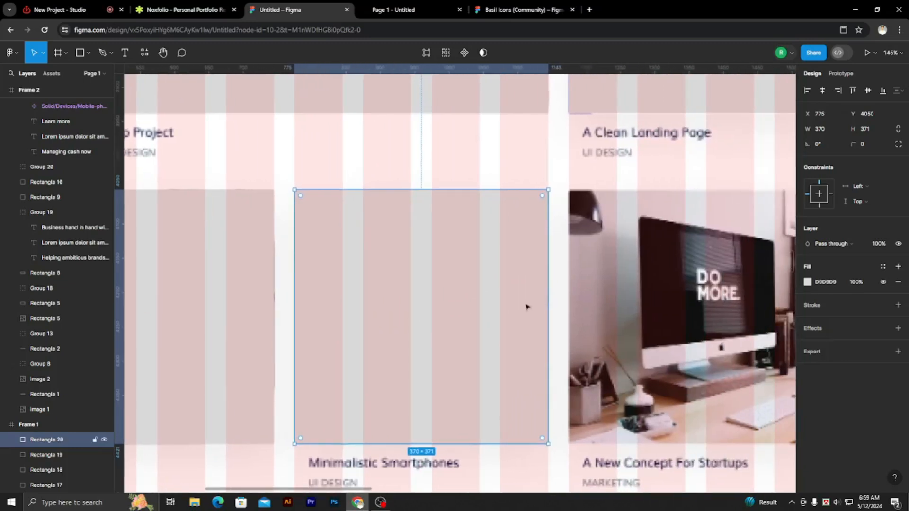
pyautogui.moveTo(488, 301); pyautogui.dragTo(758, 324)
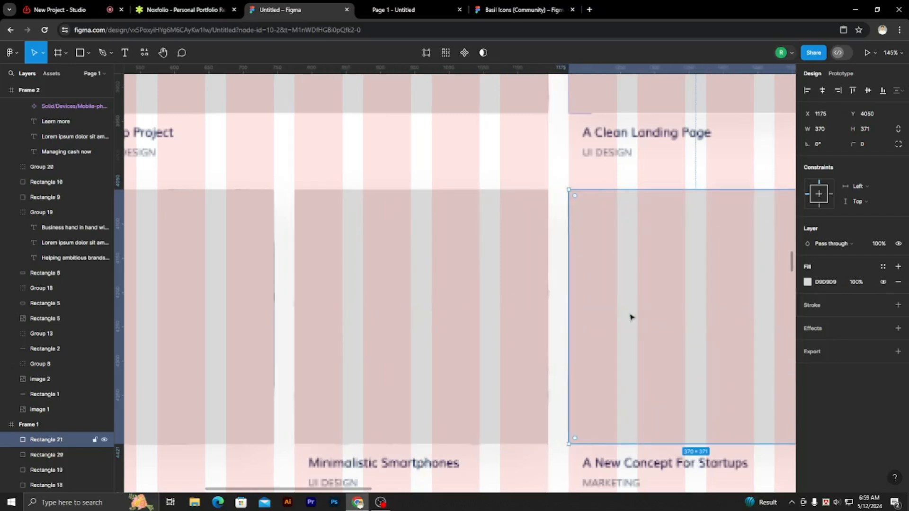
pyautogui.scroll(-5, 631, 317)
pyautogui.click(284, 205)
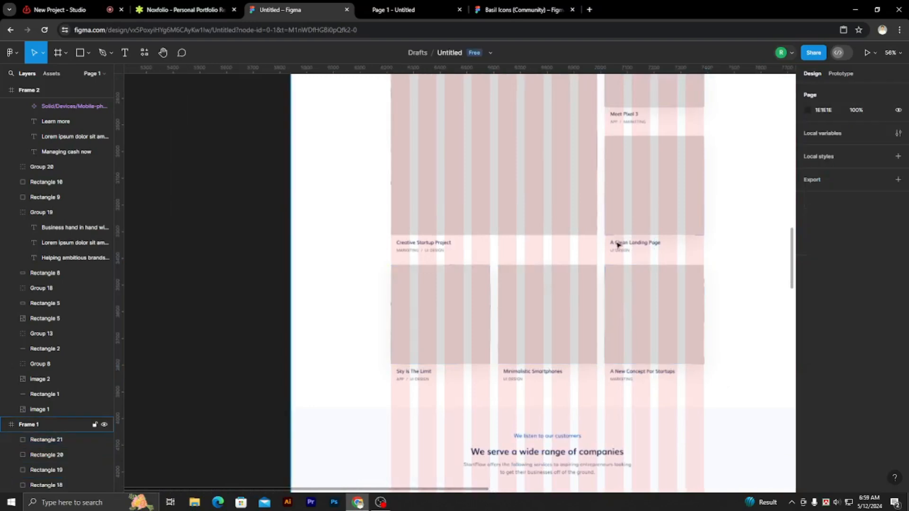
# Add the text "Meet pexel 3" over the reference title below the View Case Study rectangle, at X 1195, Y 3475.
pyautogui.scroll(5, 625, 236)
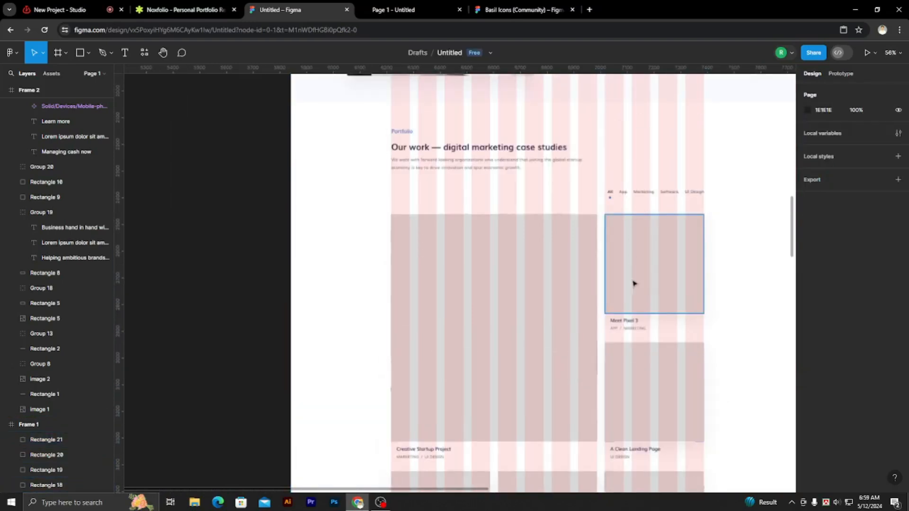
pyautogui.scroll(5, 629, 327)
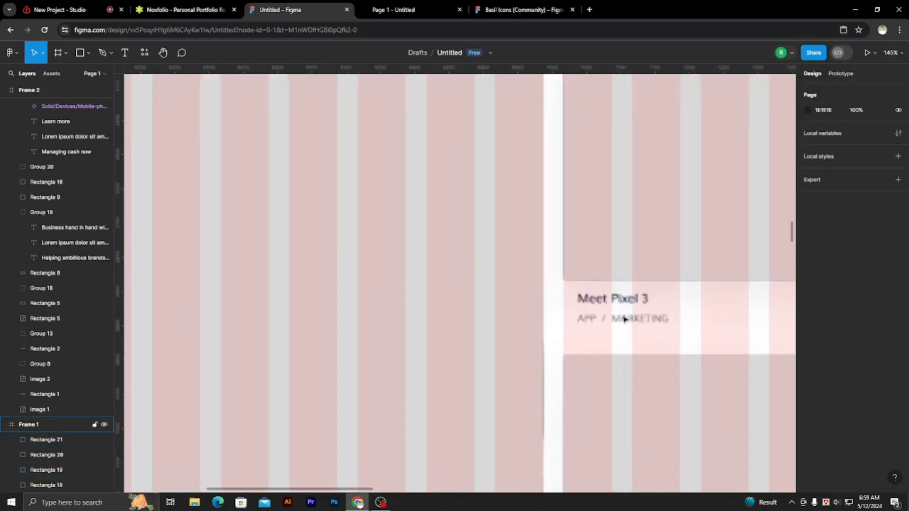
pyautogui.press('t')
pyautogui.scroll(-4, 602, 327)
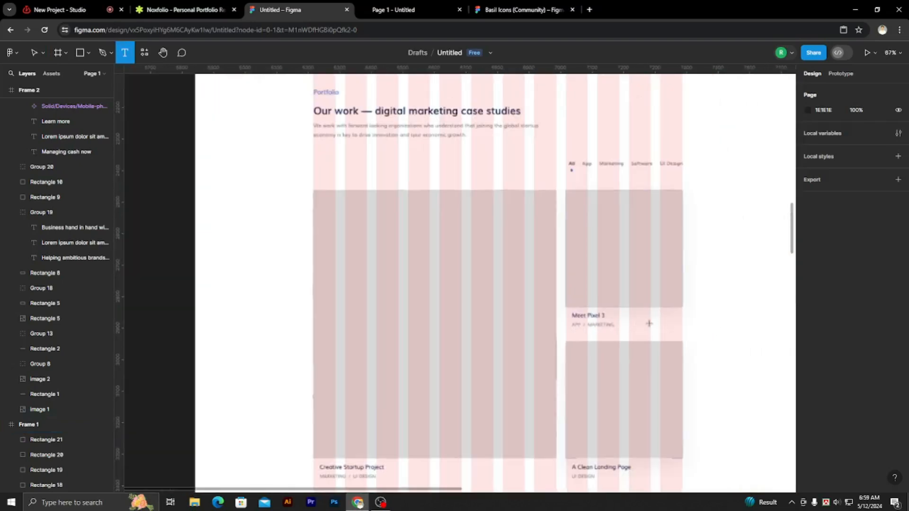
pyautogui.click(578, 315)
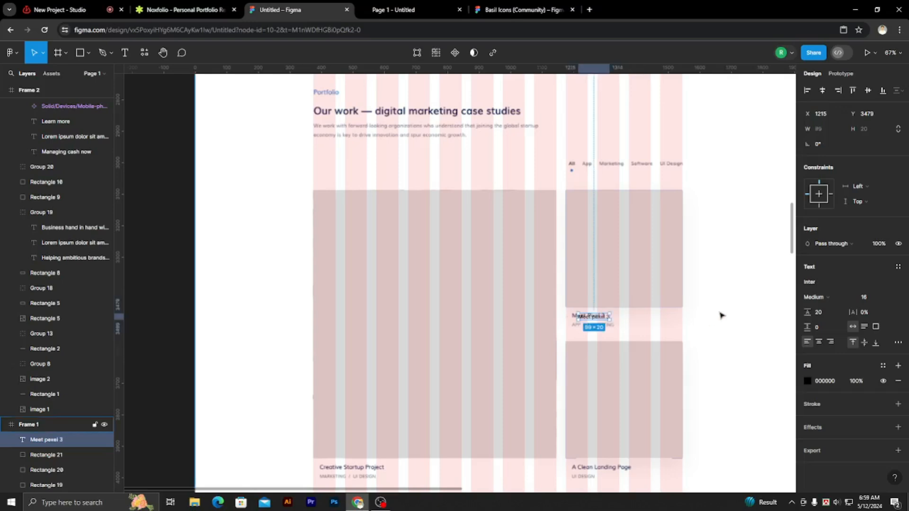
pyautogui.keyDown('ctrl'); pyautogui.scroll(5, 614, 319); pyautogui.keyUp('ctrl')
pyautogui.moveTo(572, 313); pyautogui.dragTo(551, 308)
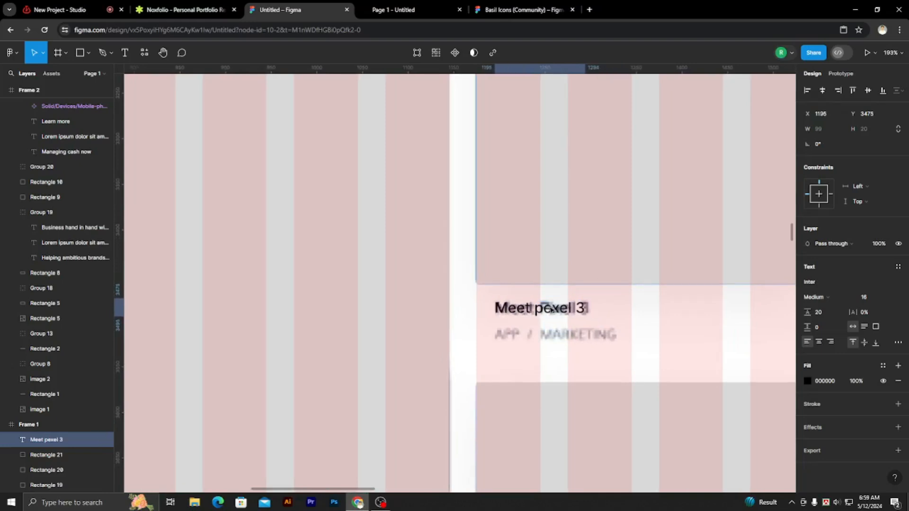
# Set the "Meet pexel 3" text to font size 17 and fill it with the dark blue 123184 already used on the page.
pyautogui.keyDown('ctrl'); pyautogui.scroll(1, 592, 316); pyautogui.keyUp('ctrl')
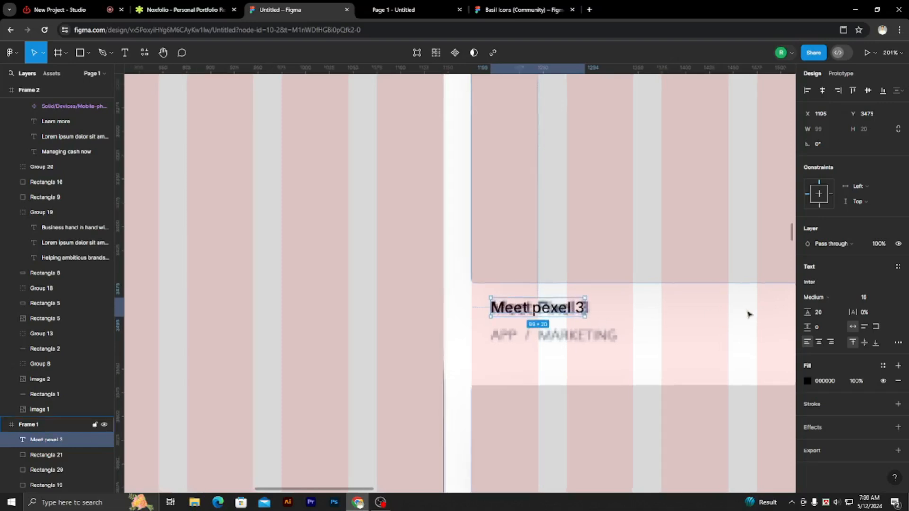
pyautogui.click(864, 298)
pyautogui.press('Up')
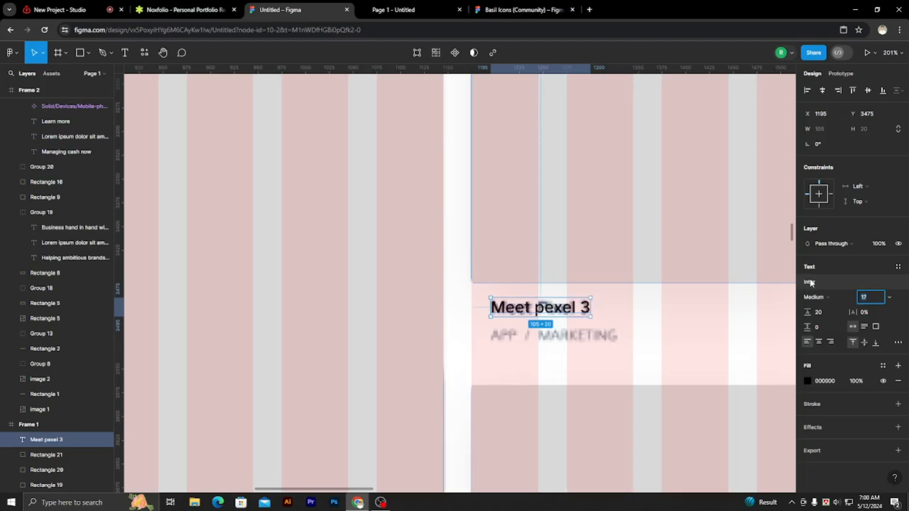
pyautogui.click(807, 382)
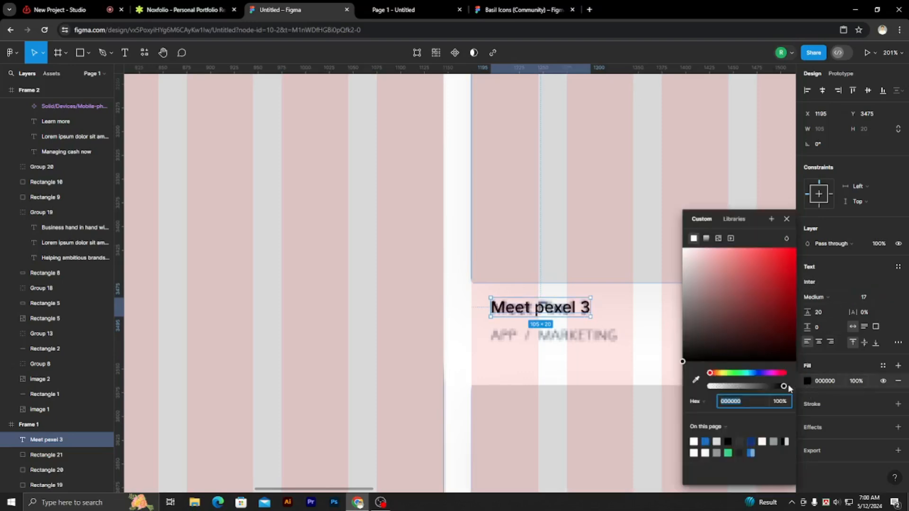
pyautogui.click(752, 441)
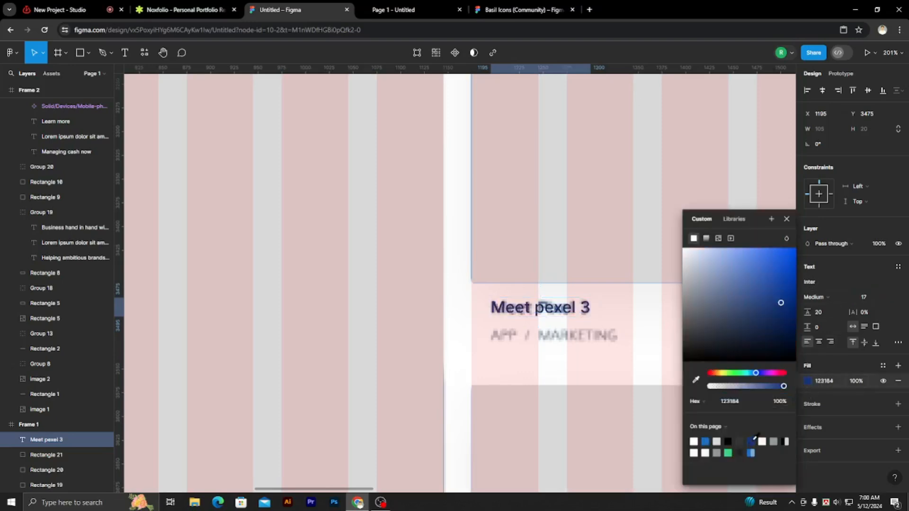
pyautogui.click(787, 219)
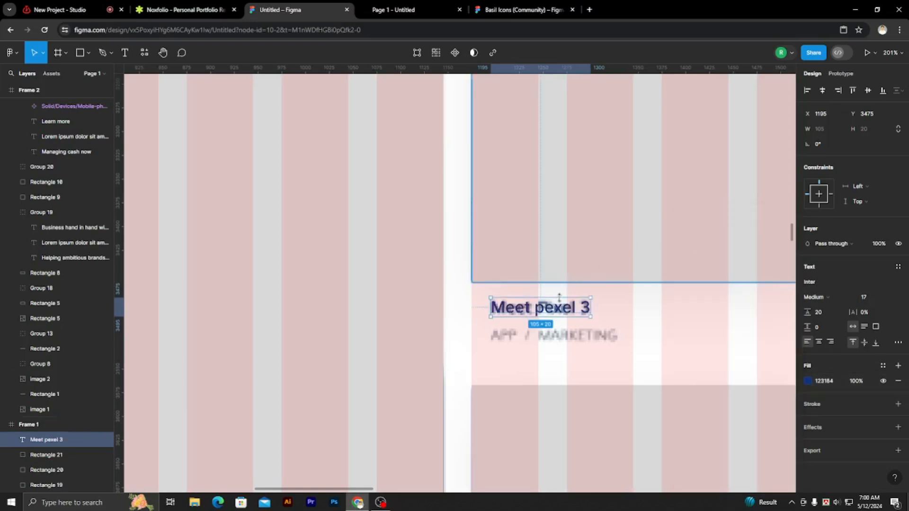
# Duplicate the "Meet pexel 3" text over the reference category line at Y 3503, with font size 16 and fill 333333.
pyautogui.hotkey('alt', 'space')
pyautogui.moveTo(556, 310); pyautogui.dragTo(555, 339)
pyautogui.click(869, 297)
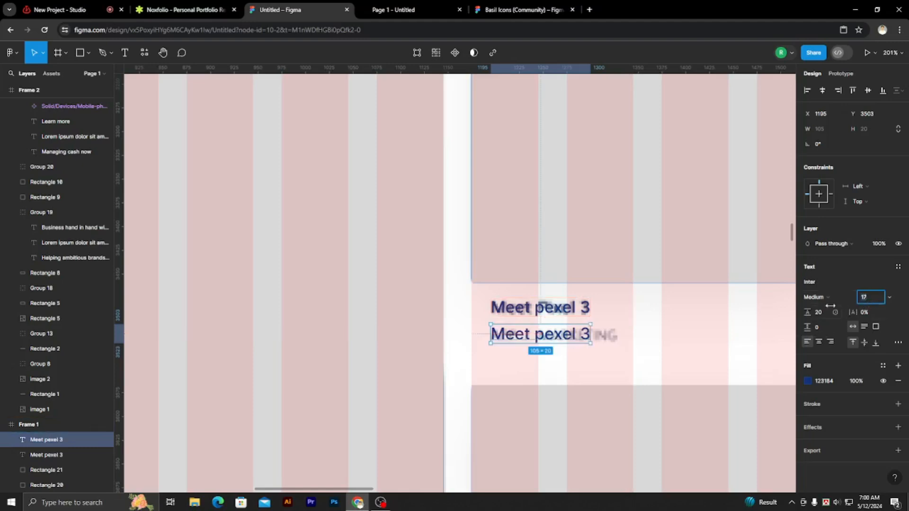
pyautogui.press('Down')
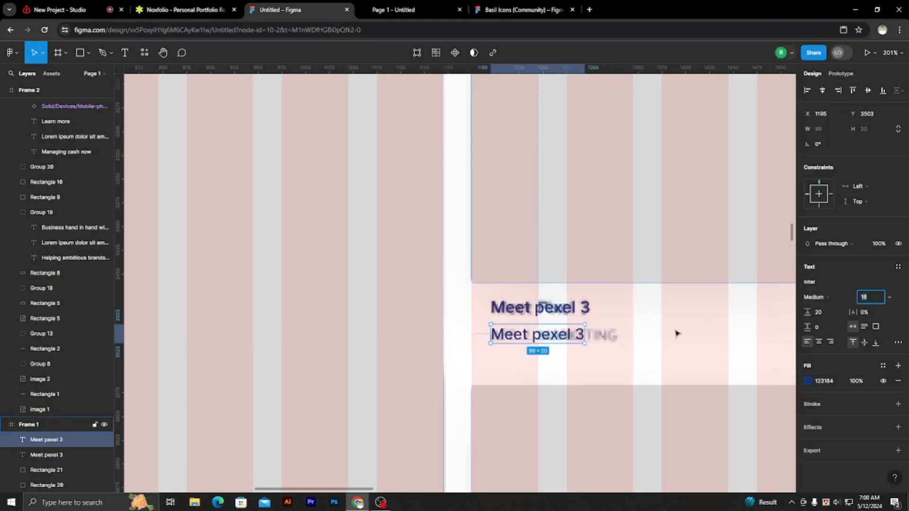
pyautogui.click(808, 381)
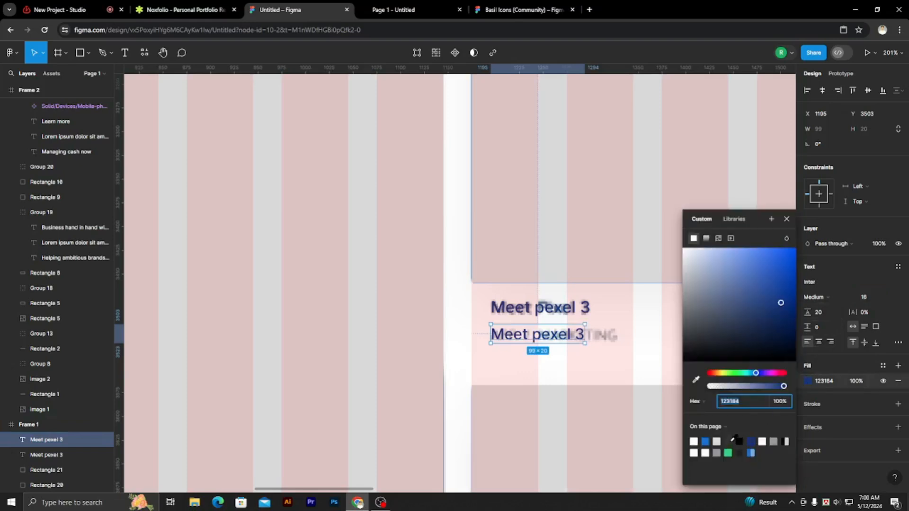
pyautogui.click(735, 439)
pyautogui.click(787, 218)
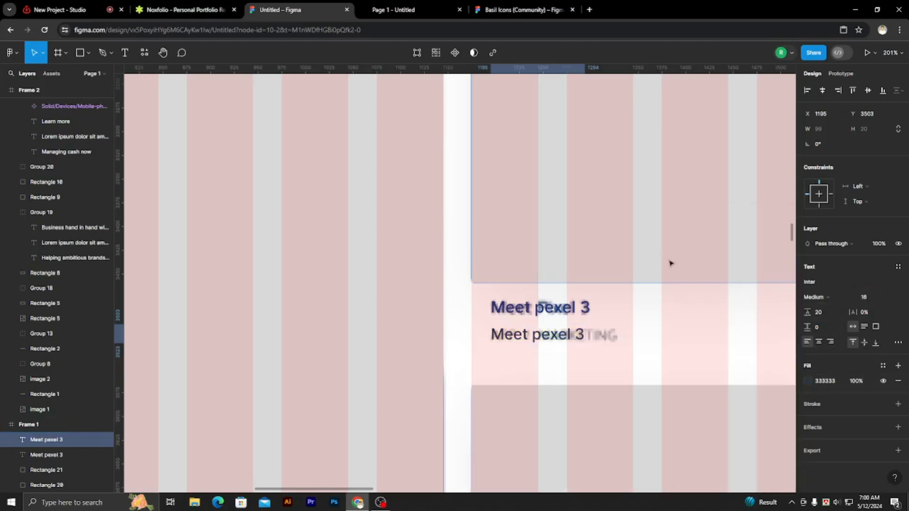
# Replace the duplicated text with "APP / MARKETING" and set its font weight to Regular.
pyautogui.doubleClick(568, 337)
pyautogui.press('BackSpace')
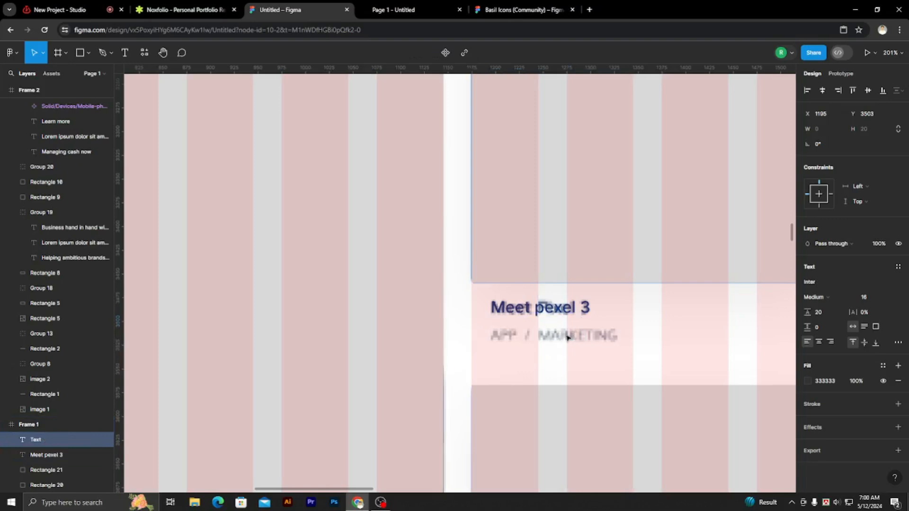
pyautogui.write('APP/')
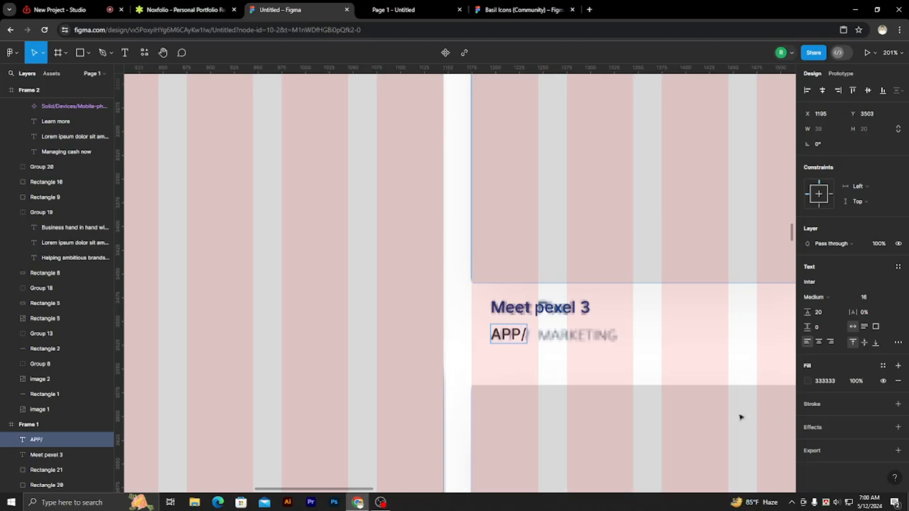
pyautogui.press('Left')
pyautogui.write('/ MAR')
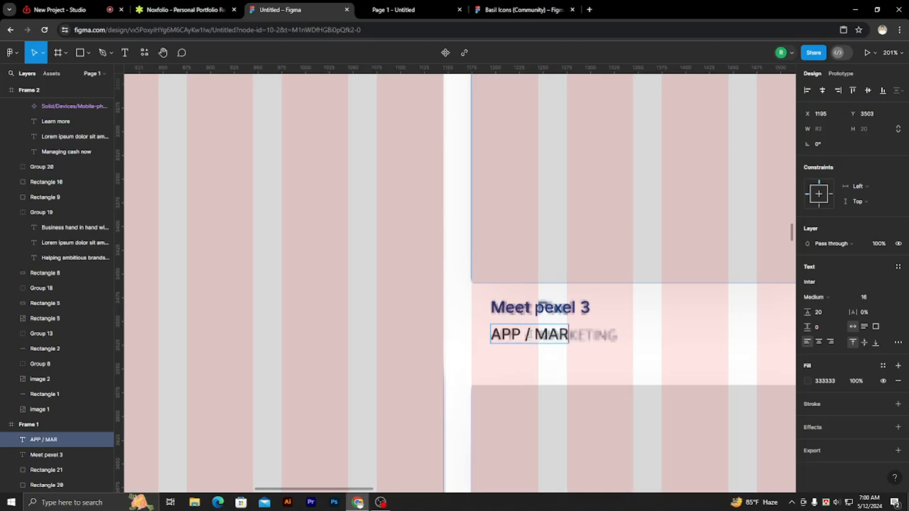
pyautogui.write('KETING')
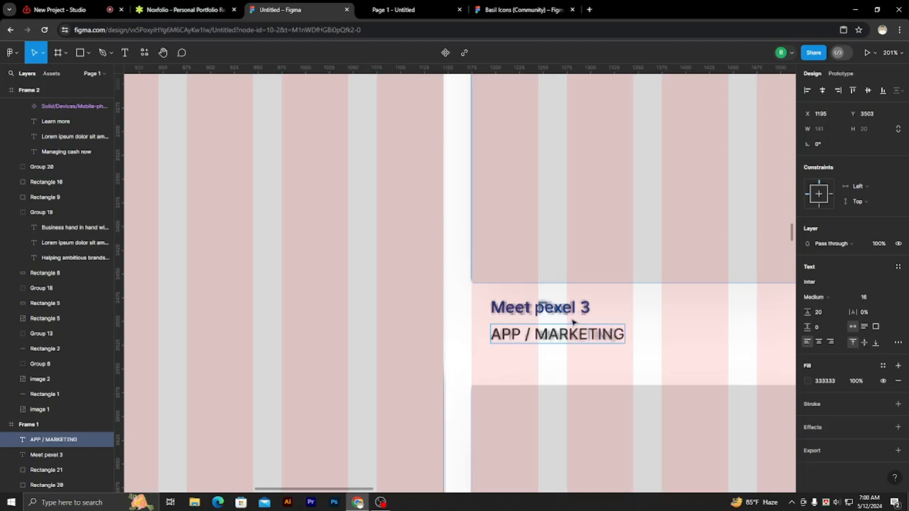
pyautogui.scroll(-8, 618, 311)
pyautogui.scroll(4, 655, 314)
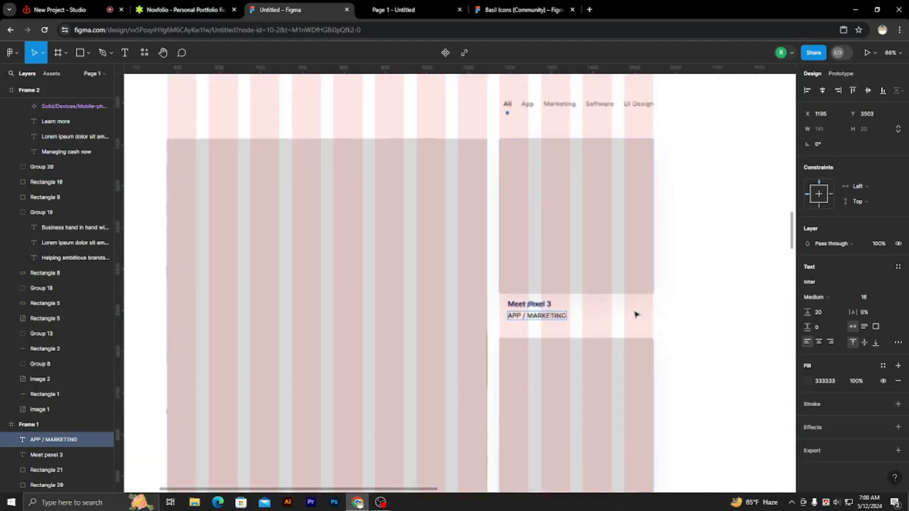
pyautogui.press('Escape')
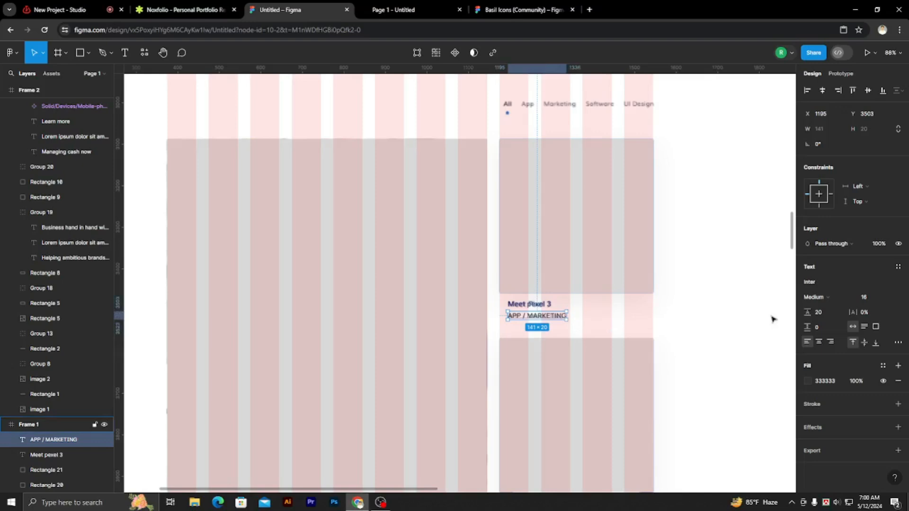
pyautogui.click(820, 297)
pyautogui.click(822, 289)
# Duplicate the "Meet pexel 3" and "APP / MARKETING" texts over the Creative Startup Project caption, at X 396, Y 3956.
pyautogui.keyDown('shift'); pyautogui.click(543, 308); pyautogui.keyUp('shift')
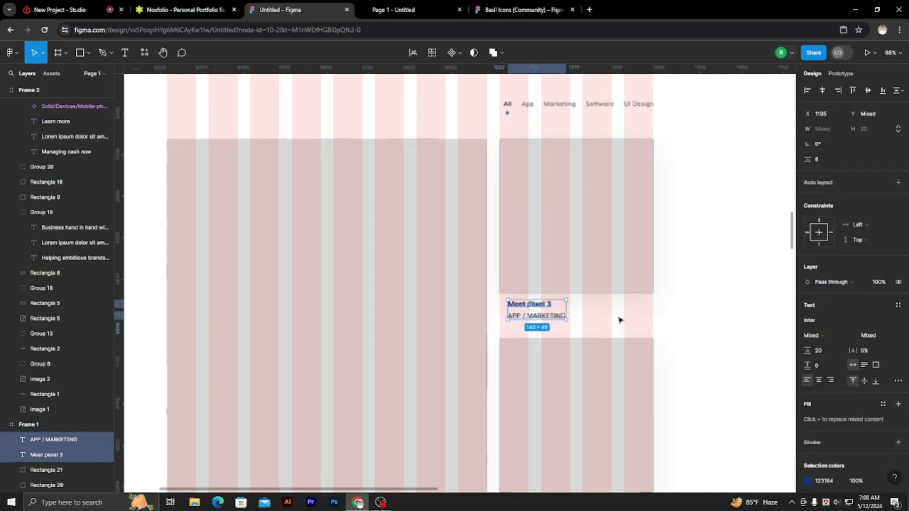
pyautogui.scroll(-4, 648, 310)
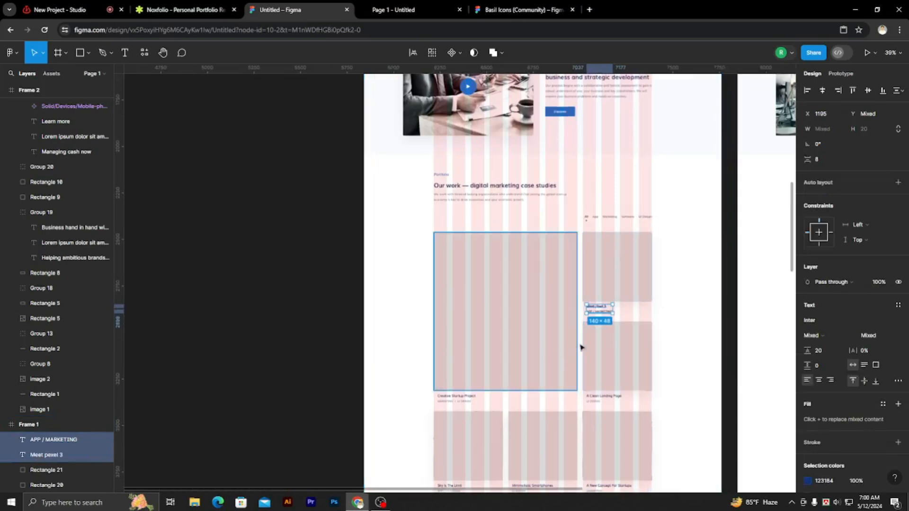
pyautogui.scroll(2, 580, 345)
pyautogui.moveTo(606, 306); pyautogui.dragTo(428, 411)
pyautogui.scroll(5, 427, 412)
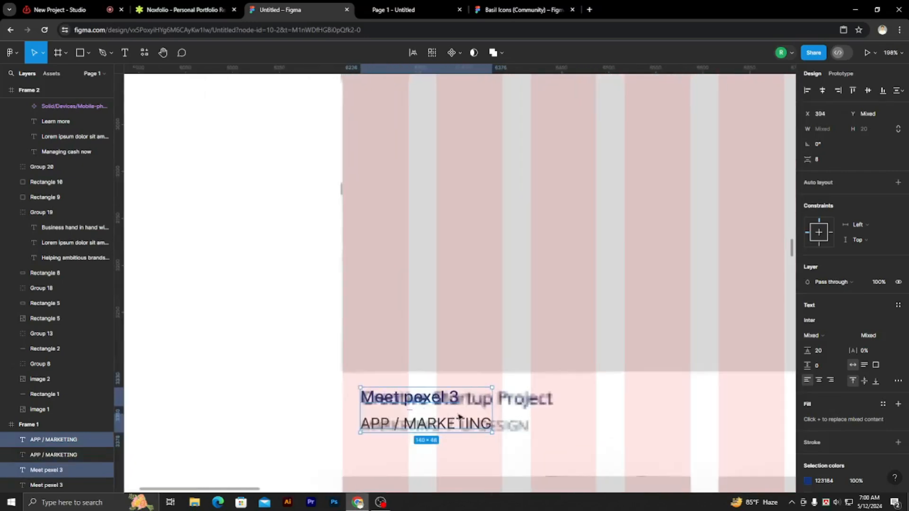
pyautogui.press('Down')
pyautogui.press('Right')
pyautogui.press('Right')
pyautogui.press('Right')
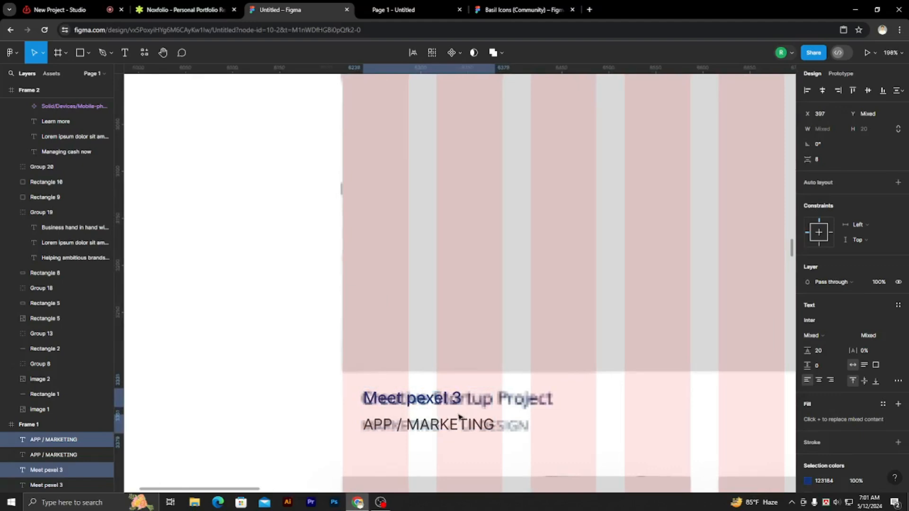
# Change the title of the duplicated caption below the large rectangle to "Creative Startup Project".
pyautogui.doubleClick(419, 401)
pyautogui.press('BackSpace')
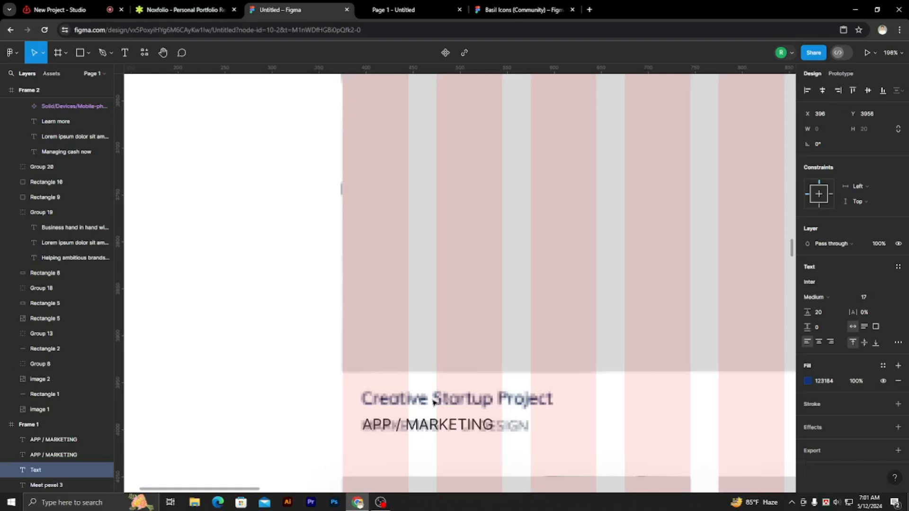
pyautogui.write('C')
pyautogui.press('BackSpace')
pyautogui.write('Creative')
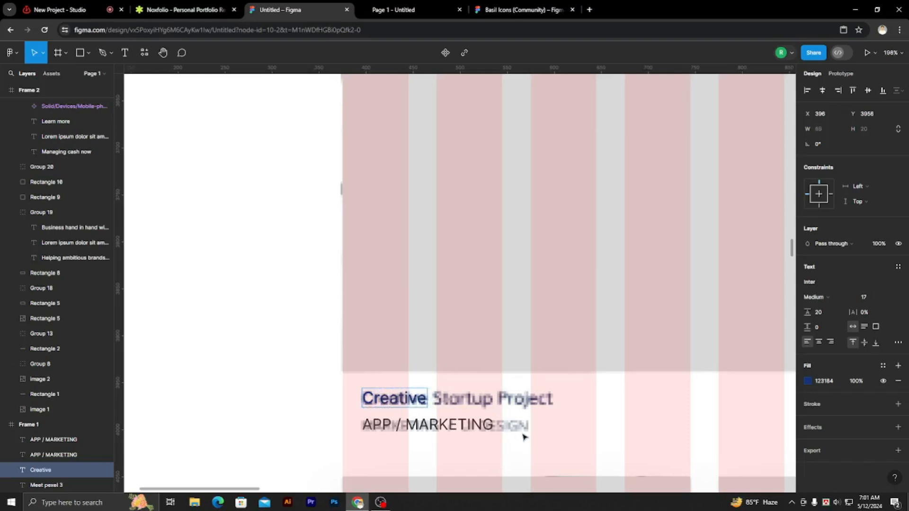
pyautogui.write(' S')
pyautogui.keyDown('ctrl'); pyautogui.scroll(-2, 524, 409); pyautogui.keyUp('ctrl')
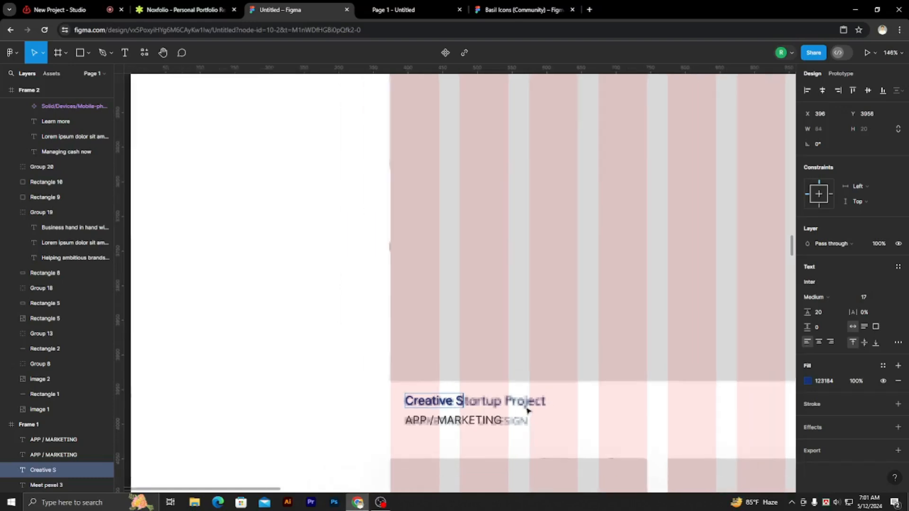
pyautogui.write('tar')
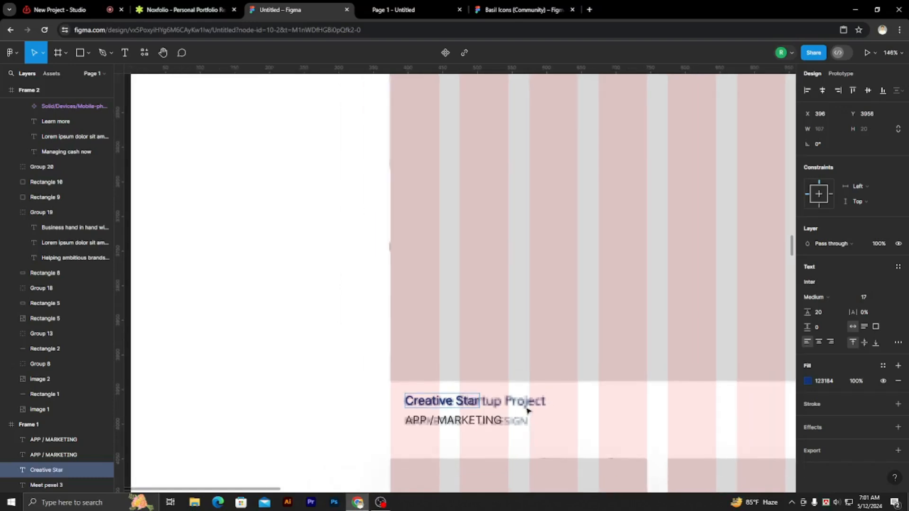
pyautogui.write('tup Pro')
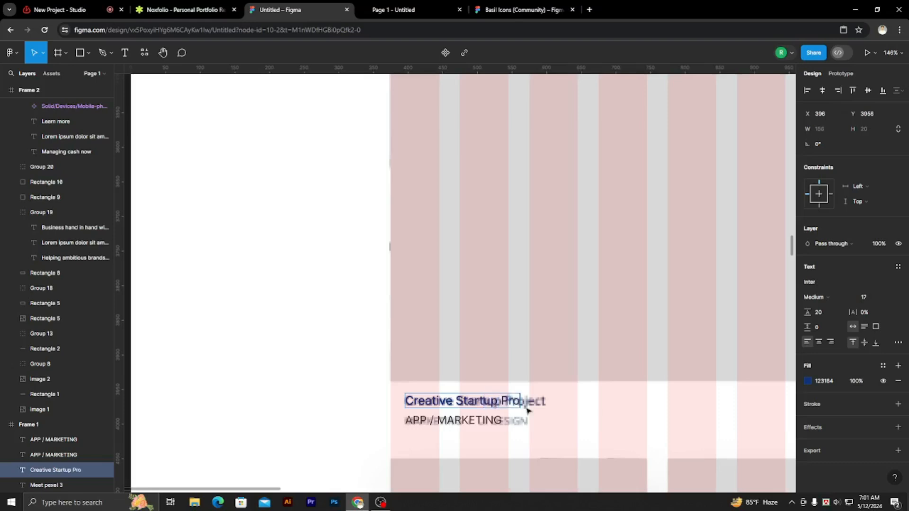
pyautogui.write('ject')
pyautogui.press('Escape')
pyautogui.scroll(3, 457, 442)
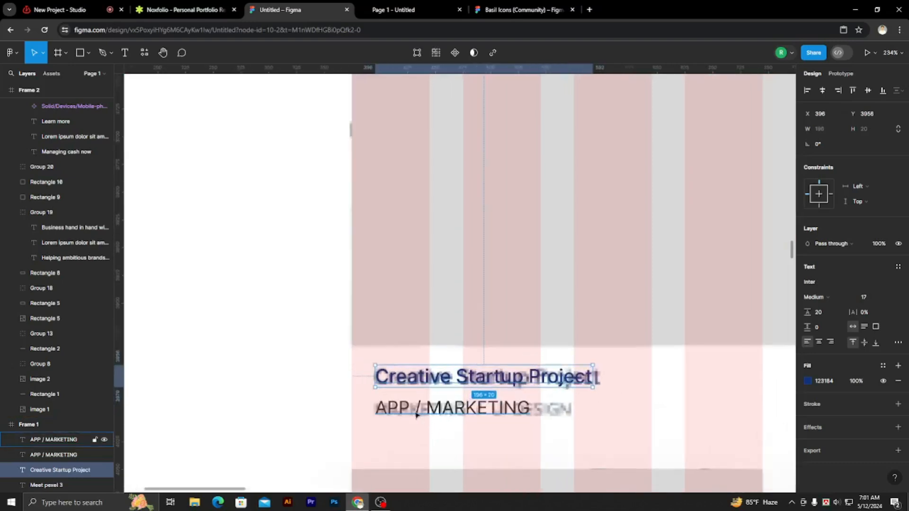
pyautogui.keyDown('shift'); pyautogui.click(428, 410); pyautogui.keyUp('shift')
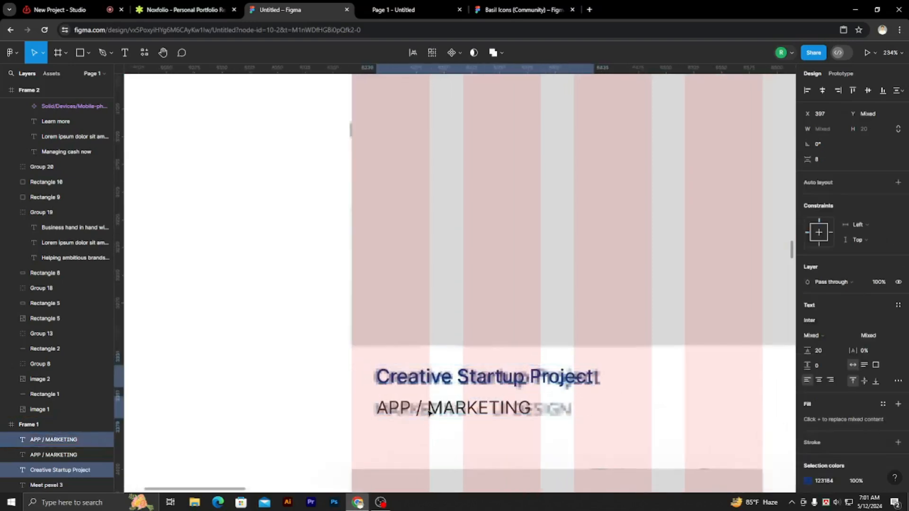
pyautogui.press('Left')
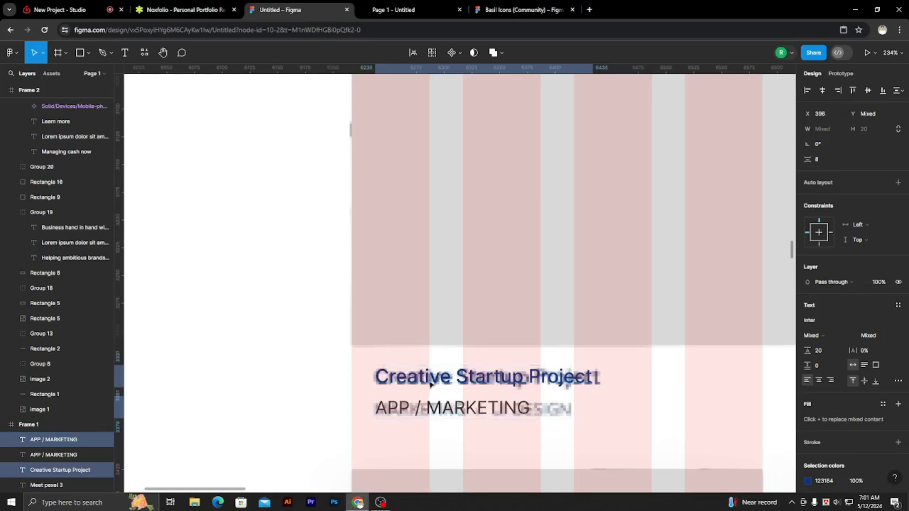
# Change the category line under the Creative Startup Project title to "MARKETING / UI DESIGN".
pyautogui.keyDown('shift'); pyautogui.click(431, 385); pyautogui.keyUp('shift')
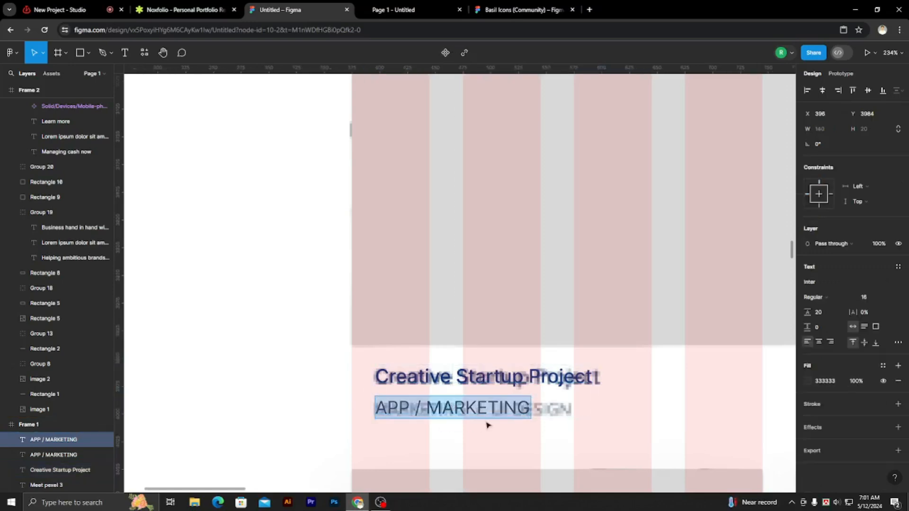
pyautogui.press('BackSpace')
pyautogui.scroll(-5, 509, 351)
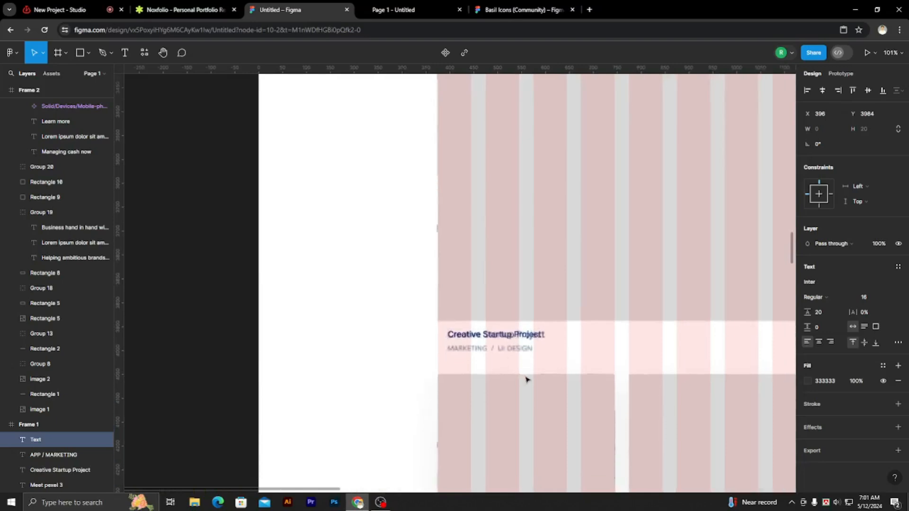
pyautogui.write('MARKETING')
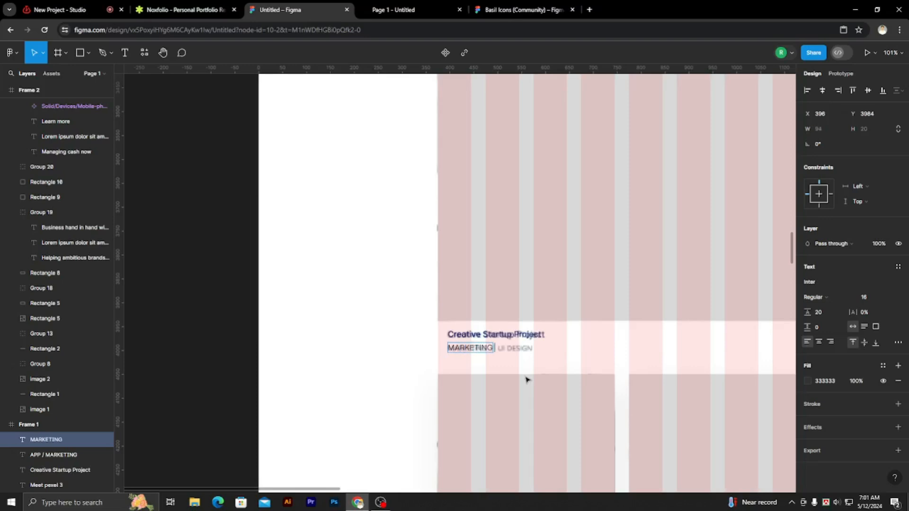
pyautogui.write(' / UI DESIGN')
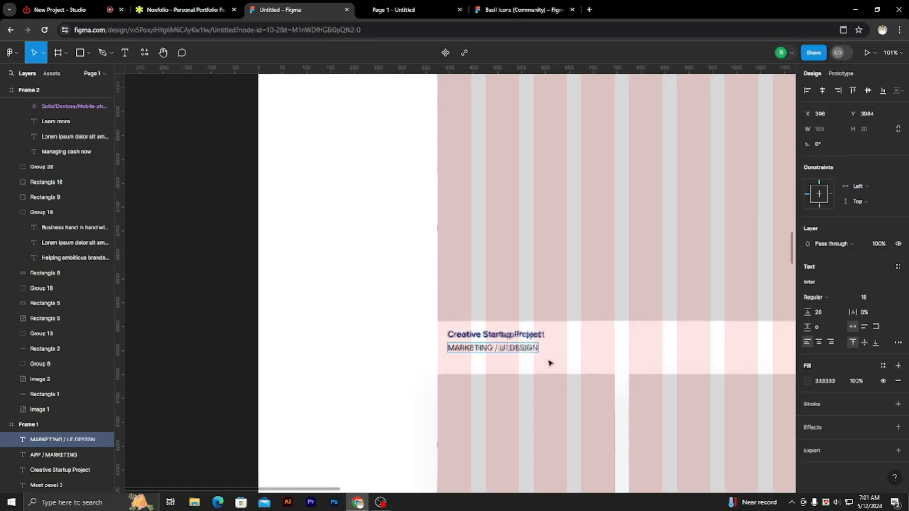
pyautogui.press('Escape')
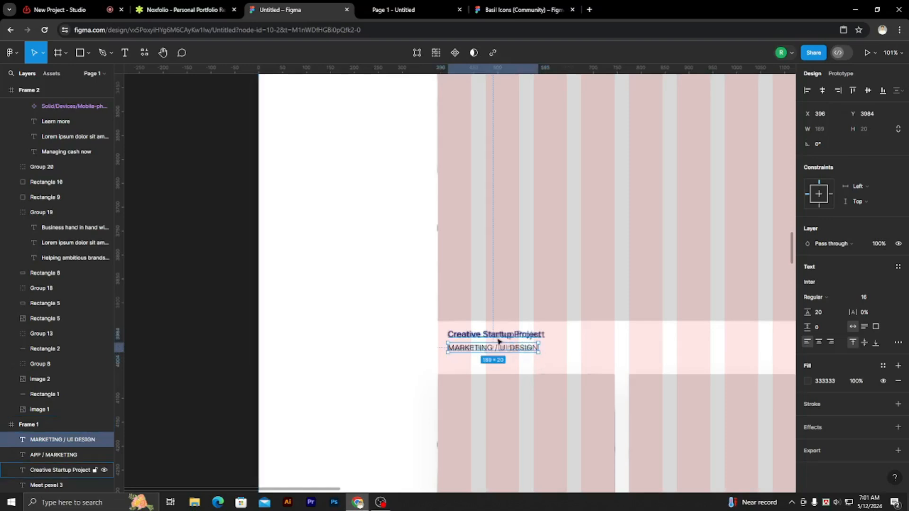
# Duplicate both lines of the Creative Startup Project caption over the reference A Clean Landing Page caption, at X 1195, Y 3956.
pyautogui.scroll(-5, 496, 339)
pyautogui.scroll(1, 589, 323)
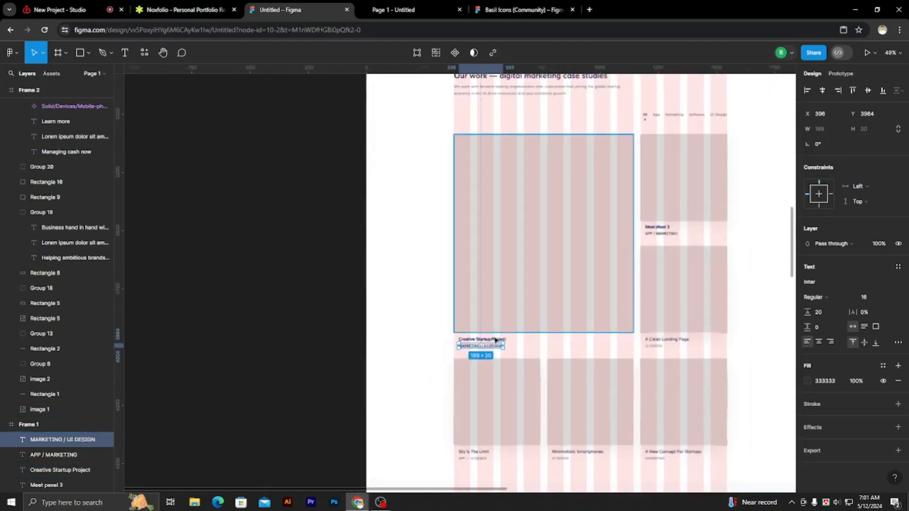
pyautogui.keyDown('shift'); pyautogui.click(497, 340); pyautogui.keyUp('shift')
pyautogui.scroll(3, 590, 361)
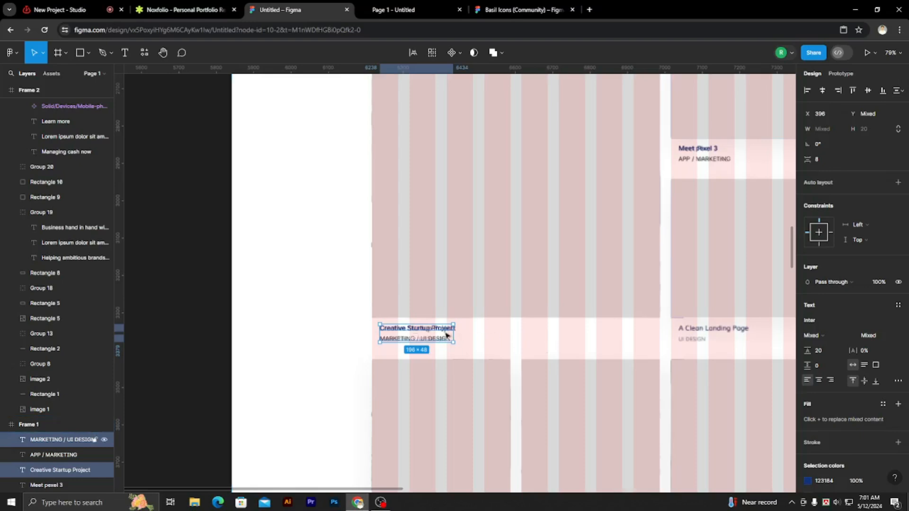
pyautogui.moveTo(459, 326); pyautogui.dragTo(737, 344)
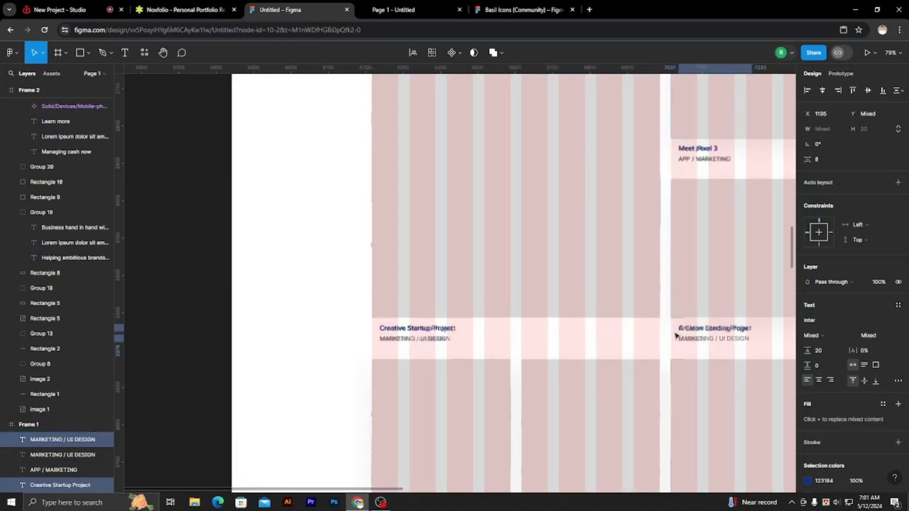
# Change the title of the newly duplicated caption to "A Clean Landing page".
pyautogui.scroll(-3, 507, 335)
pyautogui.scroll(5, 675, 349)
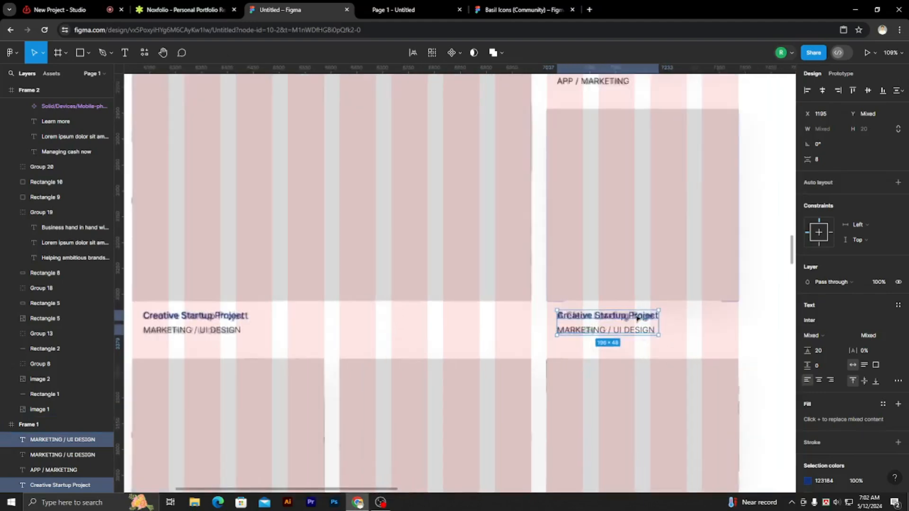
pyautogui.doubleClick(635, 315)
pyautogui.write('A Clean Landing Page')
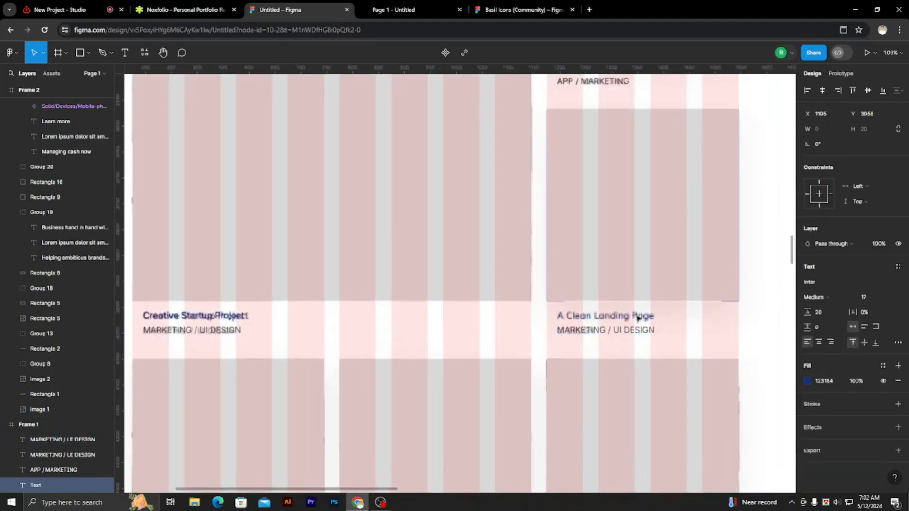
pyautogui.write('a')
pyautogui.press('BackSpace')
pyautogui.write('A Clean L')
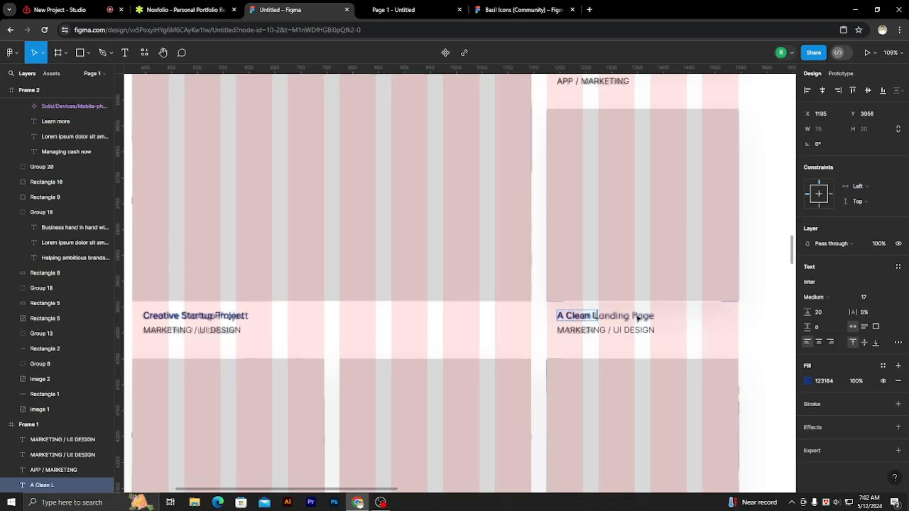
pyautogui.write('andid')
pyautogui.press('BackSpace')
pyautogui.write('ng page')
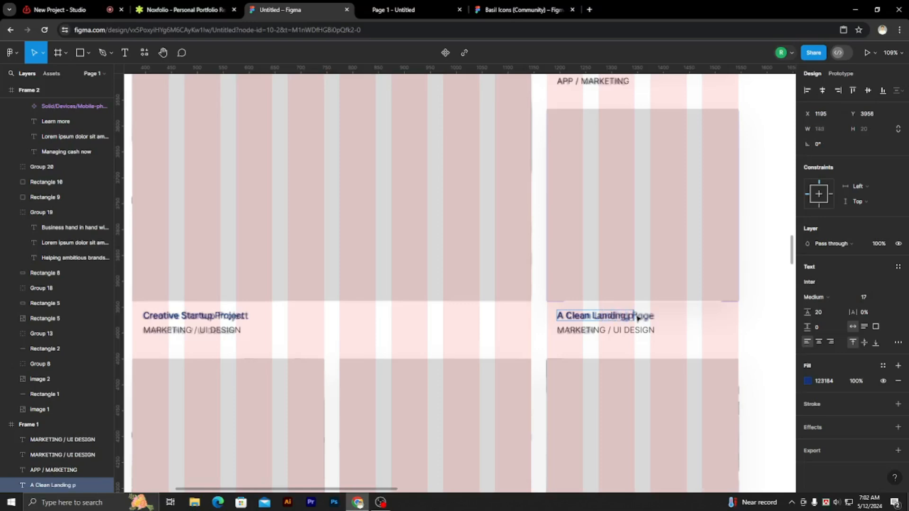
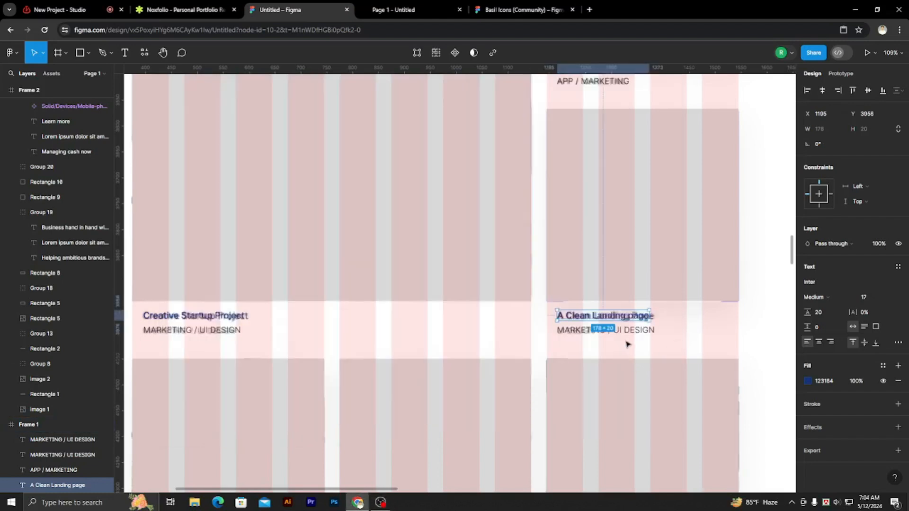
# Change the category line under the A Clean Landing page title to "UI DESIGN".
pyautogui.scroll(3, 626, 342)
pyautogui.doubleClick(625, 319)
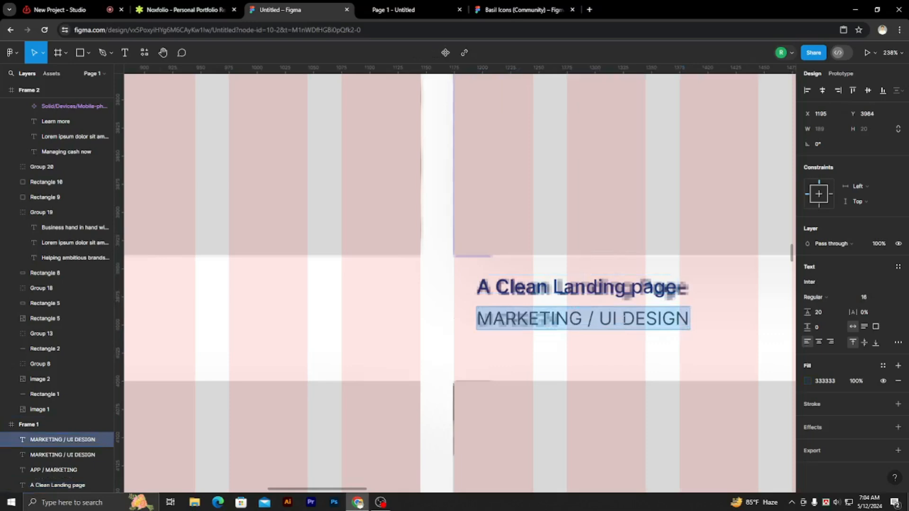
pyautogui.press('BackSpace')
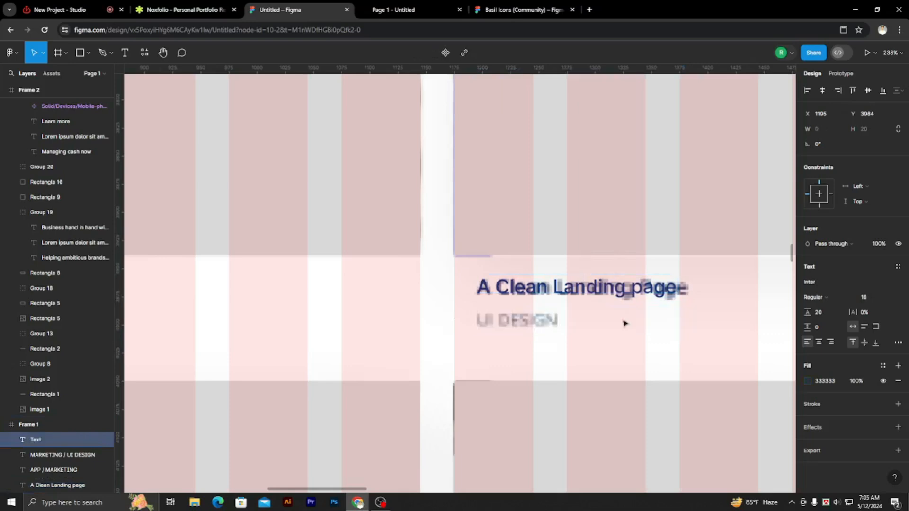
pyautogui.write('UI8')
pyautogui.press('BackSpace')
pyautogui.write('D')
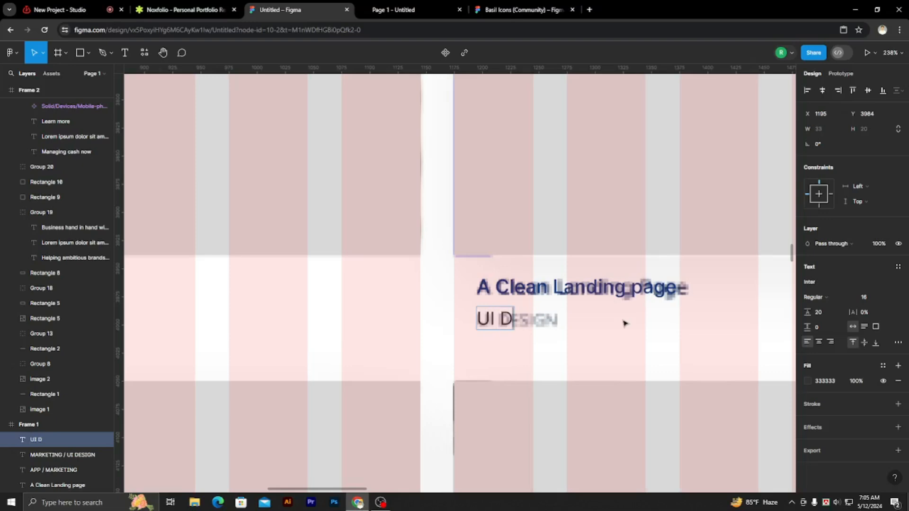
pyautogui.write('ESIGN')
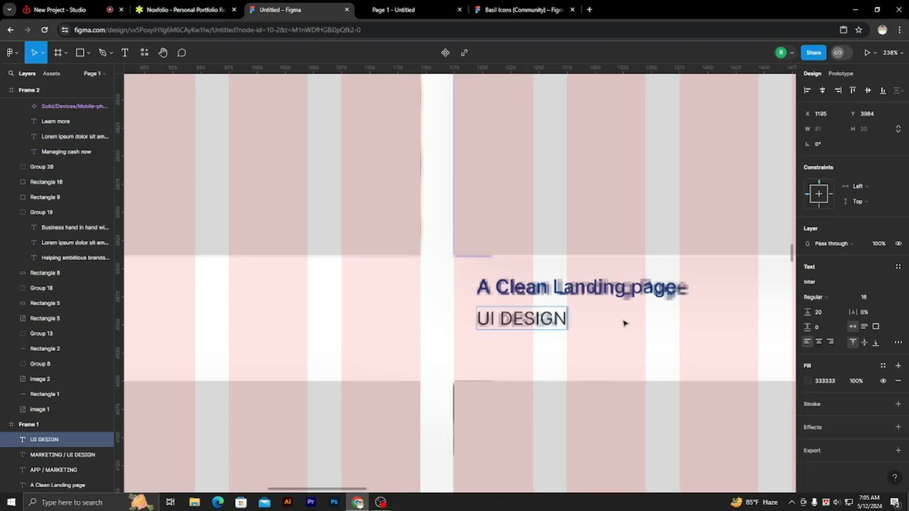
pyautogui.press('Escape')
# Duplicate both lines of the Creative Startup Project caption over the reference Sky Is The Limit caption, at X 396, Y 4439.
pyautogui.scroll(-5, 627, 347)
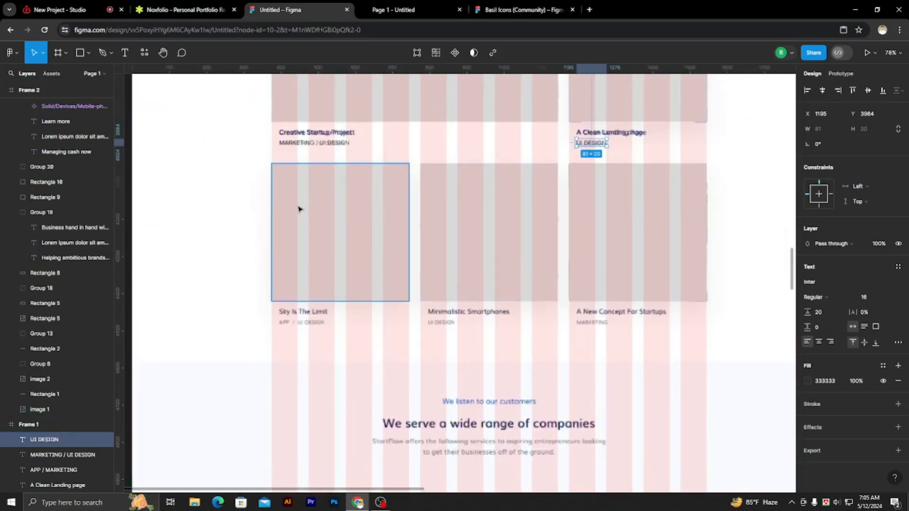
pyautogui.scroll(1, 298, 207)
pyautogui.click(308, 137)
pyautogui.keyDown('shift'); pyautogui.click(323, 125); pyautogui.keyUp('shift')
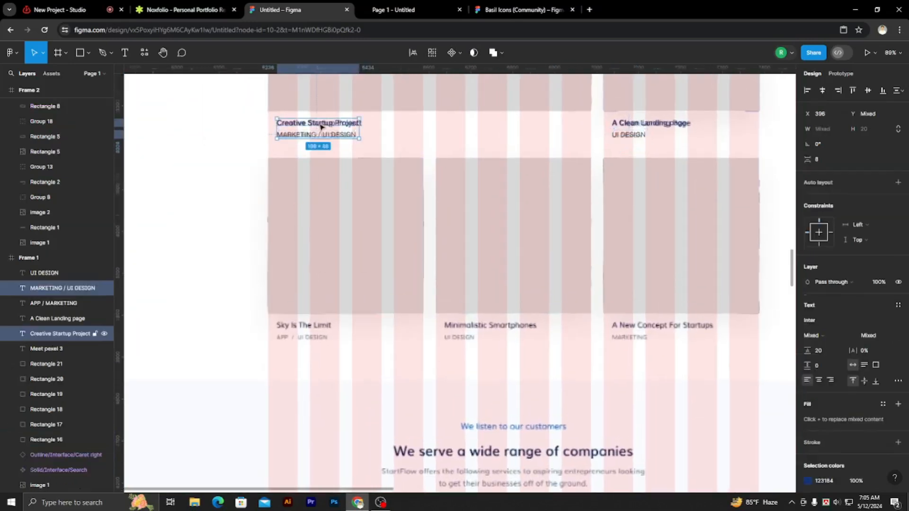
pyautogui.moveTo(324, 125); pyautogui.dragTo(343, 254)
pyautogui.moveTo(344, 326); pyautogui.dragTo(344, 341)
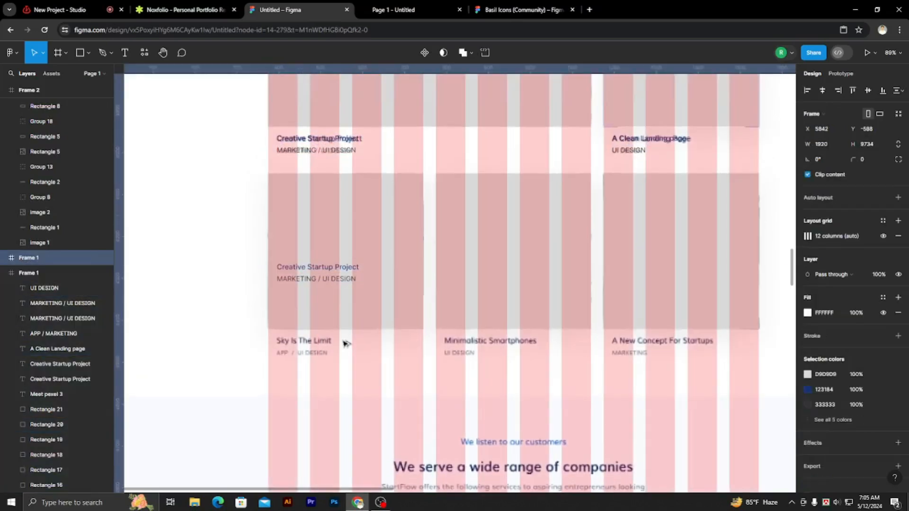
pyautogui.hotkey('ctrl', 'z')
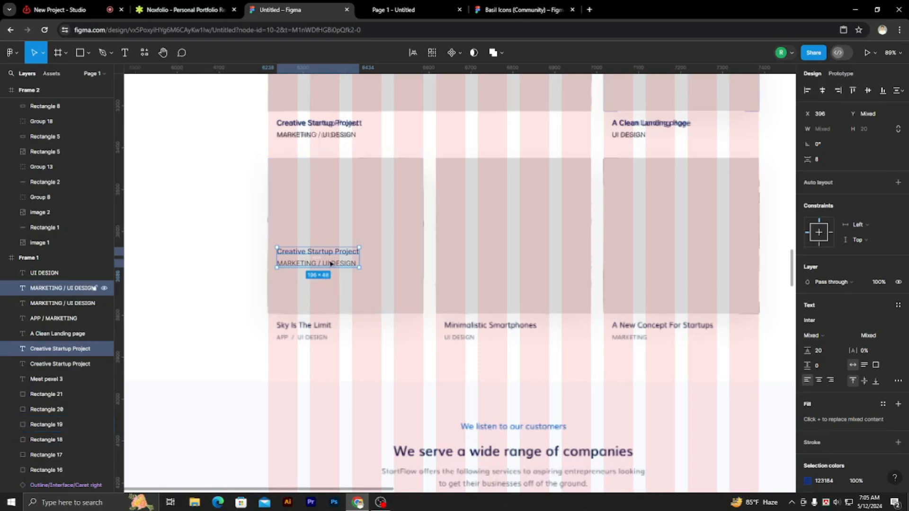
pyautogui.moveTo(339, 259); pyautogui.dragTo(329, 339)
# Change the title of the duplicated caption below the first bottom-row rectangle to "Sky is The Limit".
pyautogui.scroll(4, 327, 334)
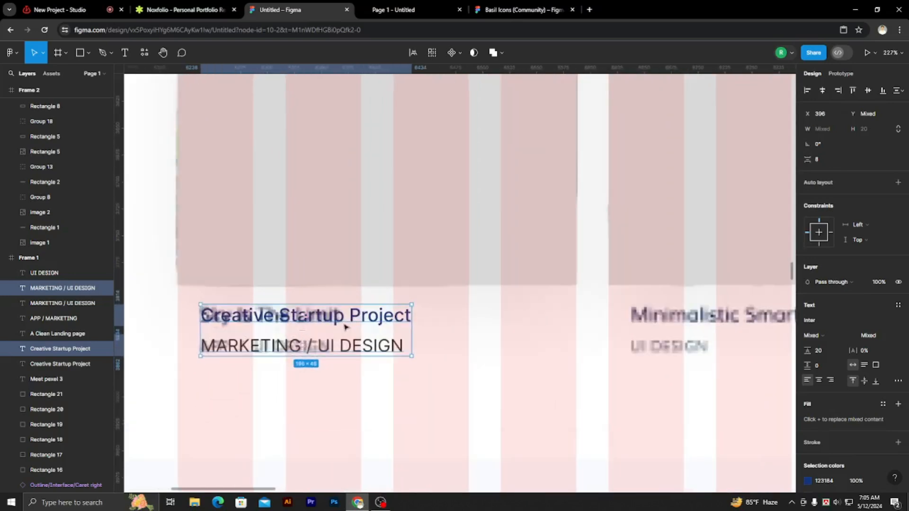
pyautogui.doubleClick(350, 324)
pyautogui.press('BackSpace')
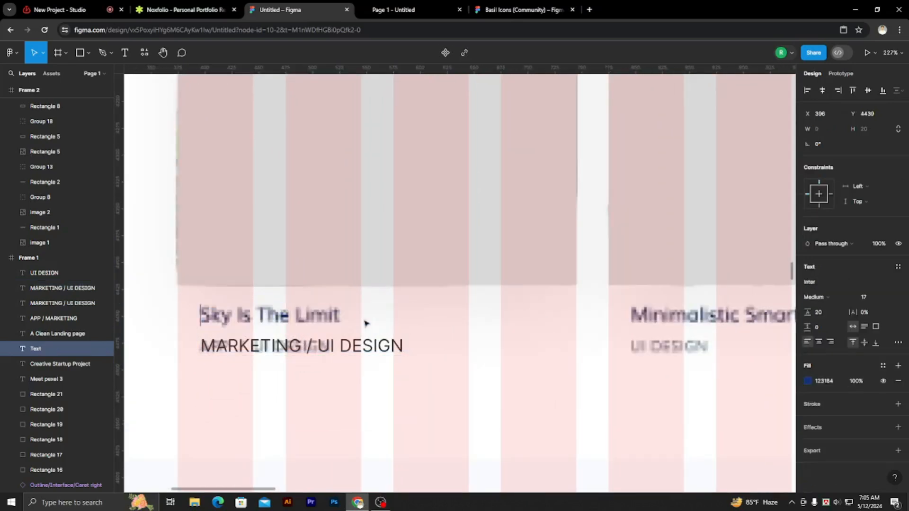
pyautogui.scroll(-1, 431, 302)
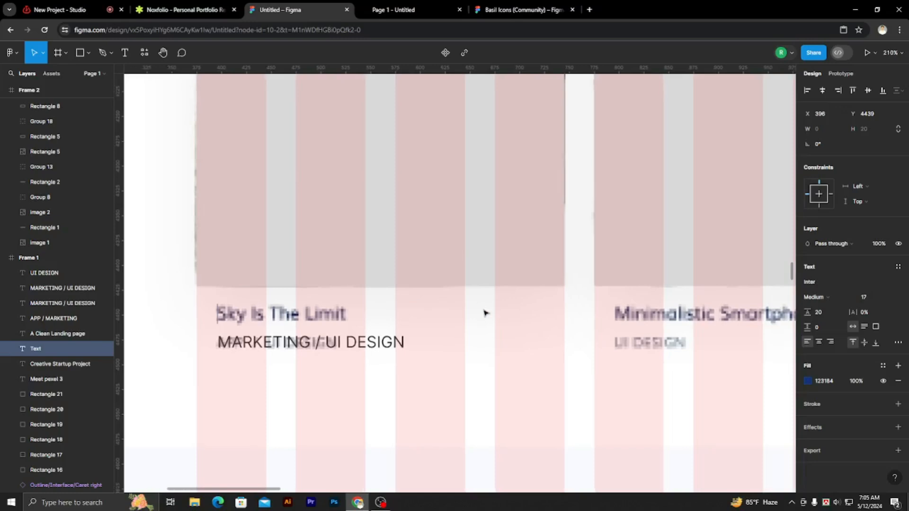
pyautogui.scroll(-5, 485, 313)
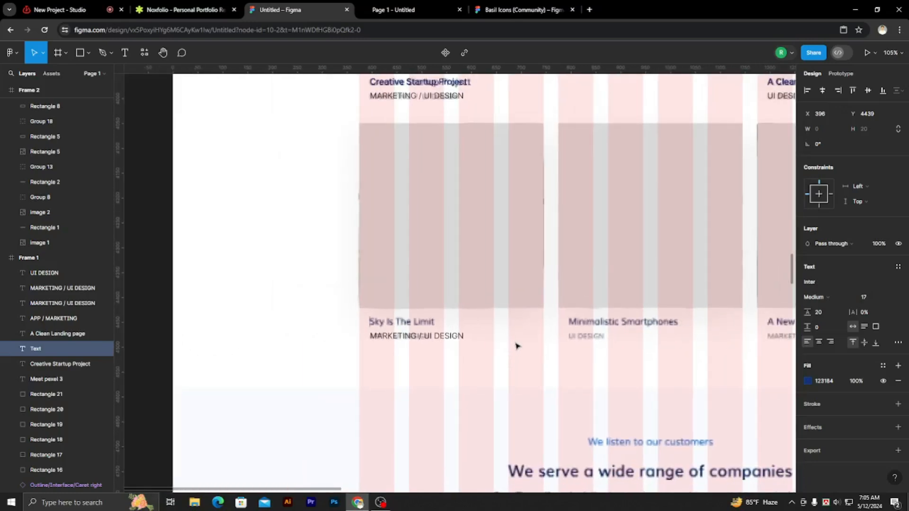
pyautogui.write('Sky is The L')
pyautogui.press('BackSpace')
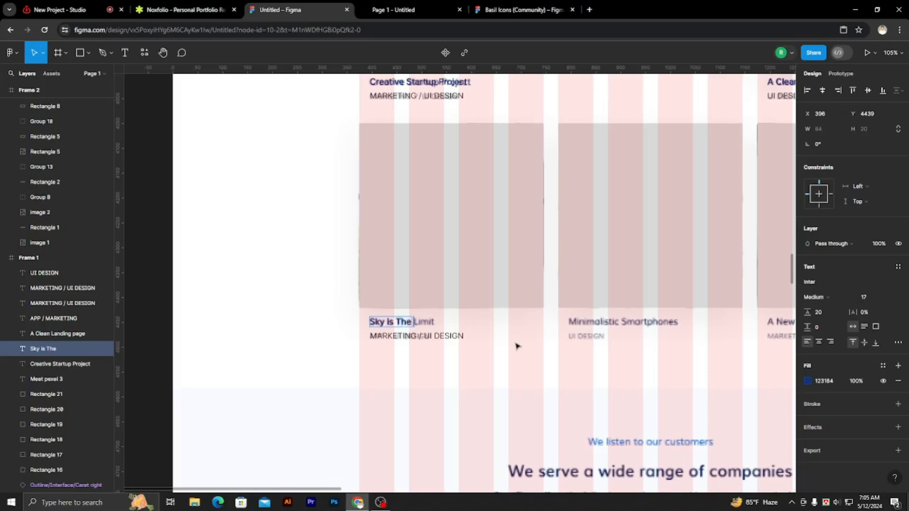
pyautogui.write('Limit')
# Change the category line under the Sky is The Limit title to "APP / UI DESIGN".
pyautogui.moveTo(465, 335); pyautogui.dragTo(368, 346)
pyautogui.press('BackSpace')
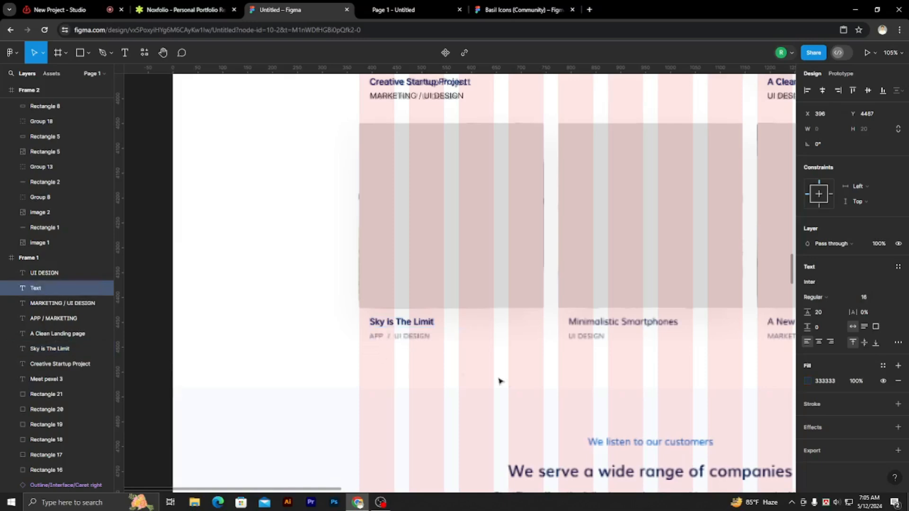
pyautogui.scroll(-2, 519, 372)
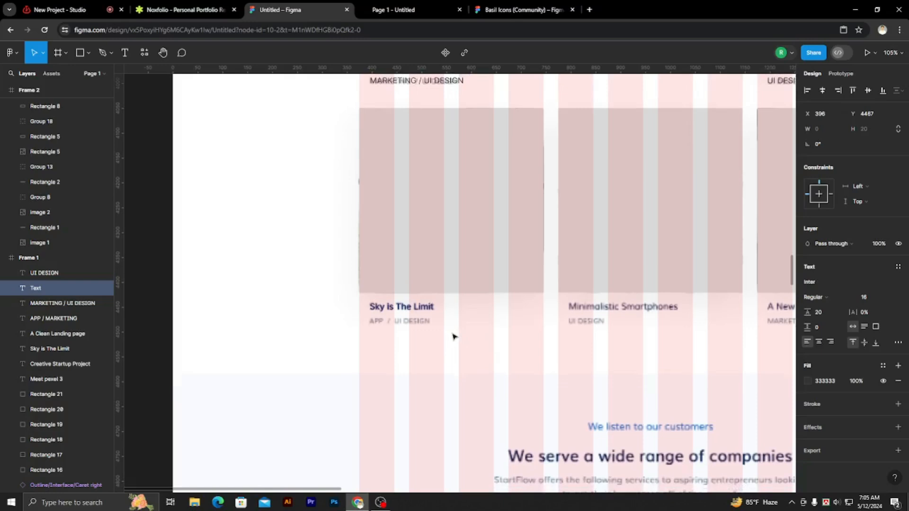
pyautogui.write('a')
pyautogui.press('BackSpace')
pyautogui.write('A')
pyautogui.write('P')
pyautogui.write(' / UI DESIGN')
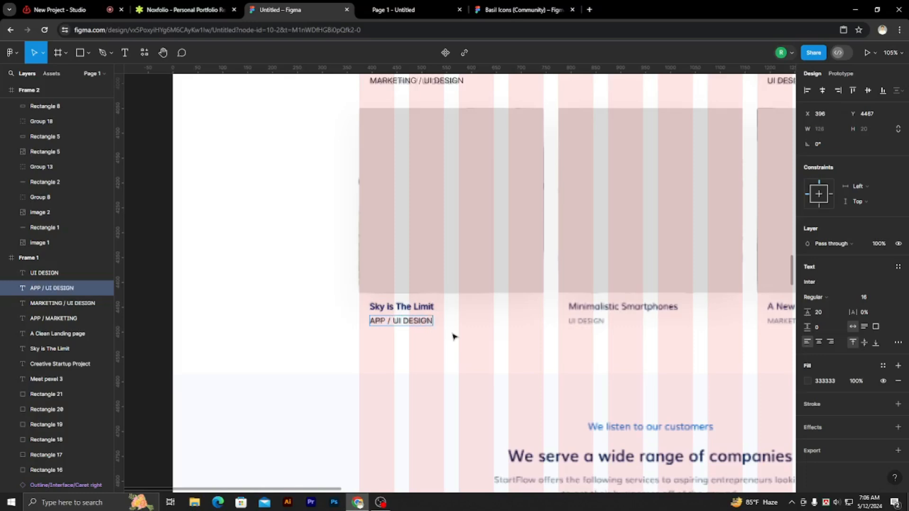
pyautogui.press('Escape')
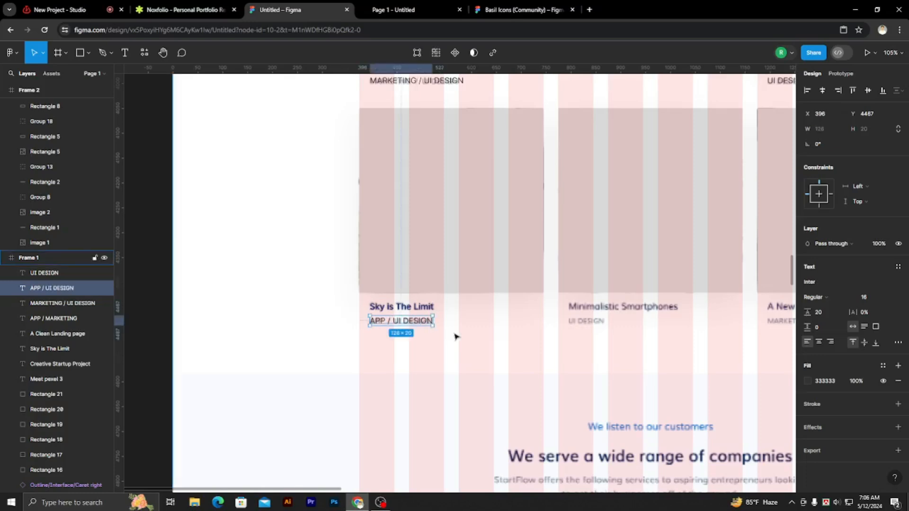
# Duplicate both lines of the Sky is The Limit caption over the reference Minimalistic Smartphones caption, at X 796, Y 4439.
pyautogui.keyDown('shift'); pyautogui.click(418, 310); pyautogui.keyUp('shift')
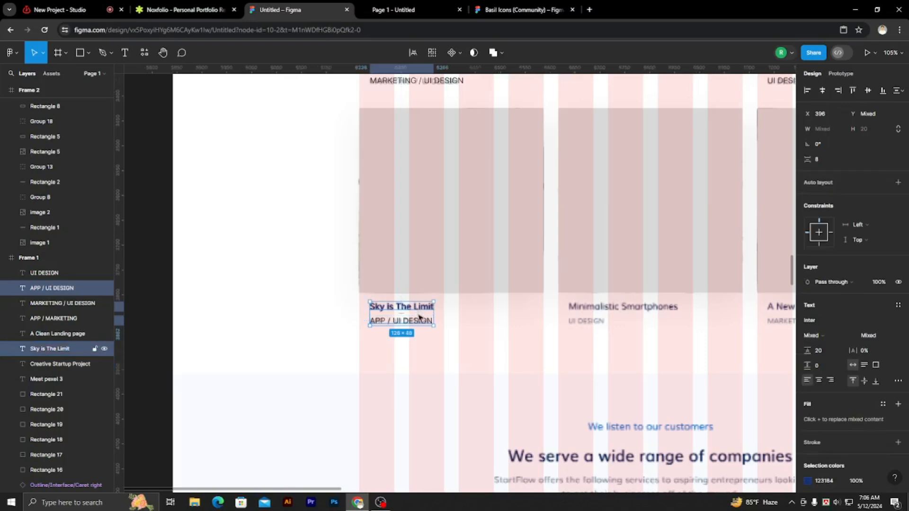
pyautogui.moveTo(423, 310); pyautogui.dragTo(622, 323)
# Change the title of the duplicated caption below the middle bottom-row rectangle to "Minimalstic Smartphones".
pyautogui.doubleClick(617, 307)
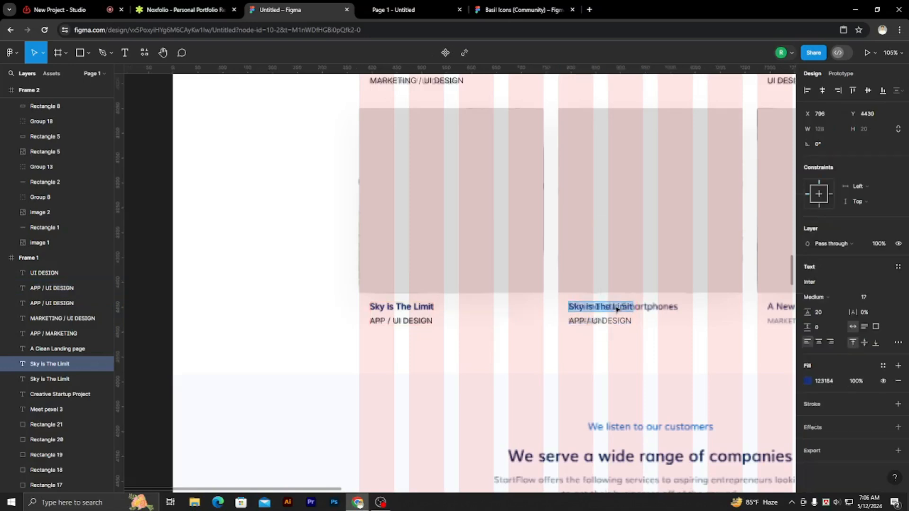
pyautogui.press('BackSpace')
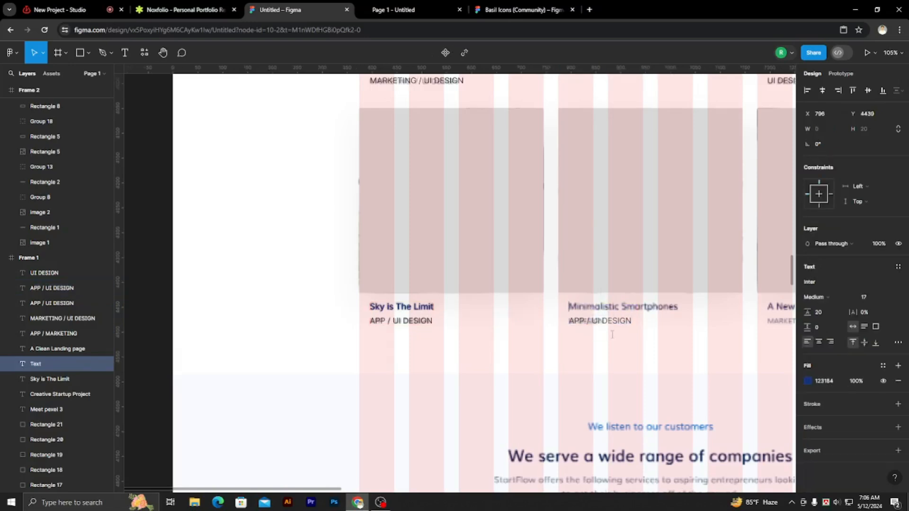
pyautogui.keyDown('ctrl'); pyautogui.scroll(-3, 564, 334); pyautogui.keyUp('ctrl')
pyautogui.keyDown('ctrl'); pyautogui.scroll(3, 575, 322); pyautogui.keyUp('ctrl')
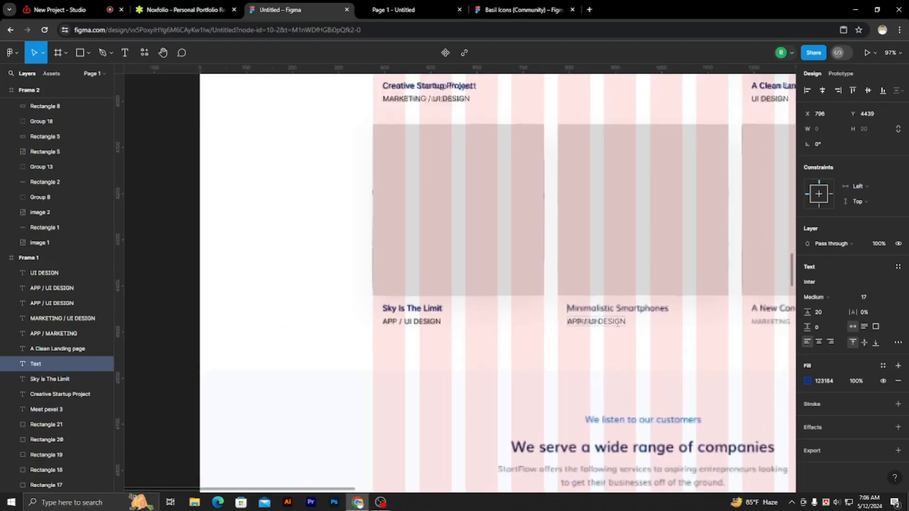
pyautogui.write('Minimals')
pyautogui.scroll(3, 568, 347)
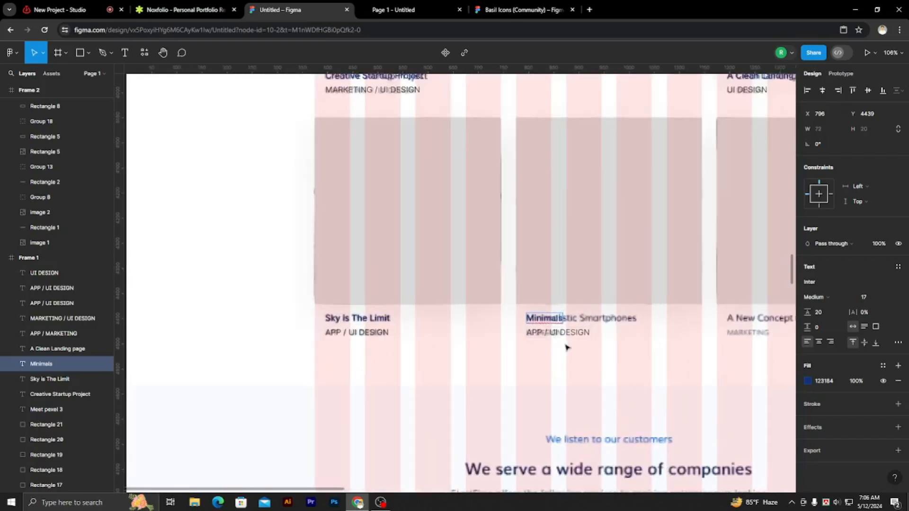
pyautogui.press('BackSpace')
pyautogui.press('BackSpace')
pyautogui.press('BackSpace')
pyautogui.press('BackSpace')
pyautogui.press('BackSpace')
pyautogui.press('BackSpace')
pyautogui.press('BackSpace')
pyautogui.scroll(2, 630, 330)
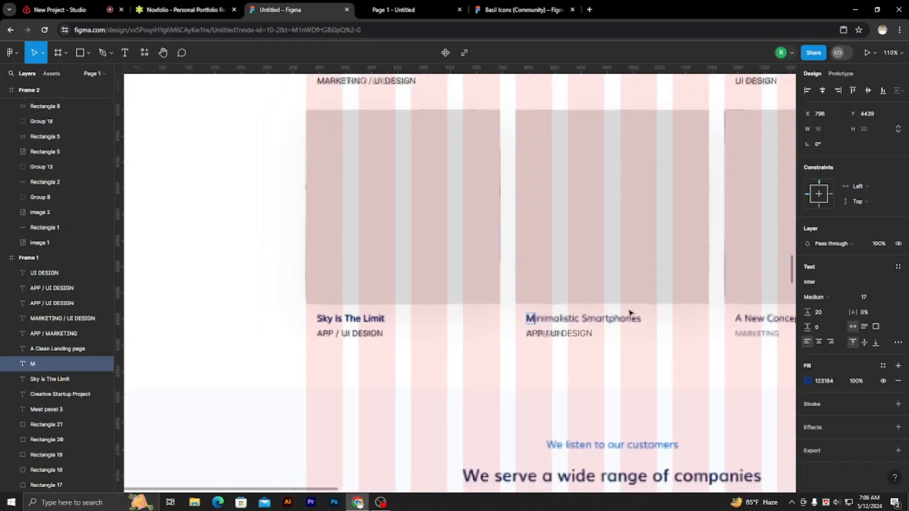
pyautogui.write('ion')
pyautogui.press('BackSpace')
pyautogui.press('BackSpace')
pyautogui.press('BackSpace')
pyautogui.write('nimalstic')
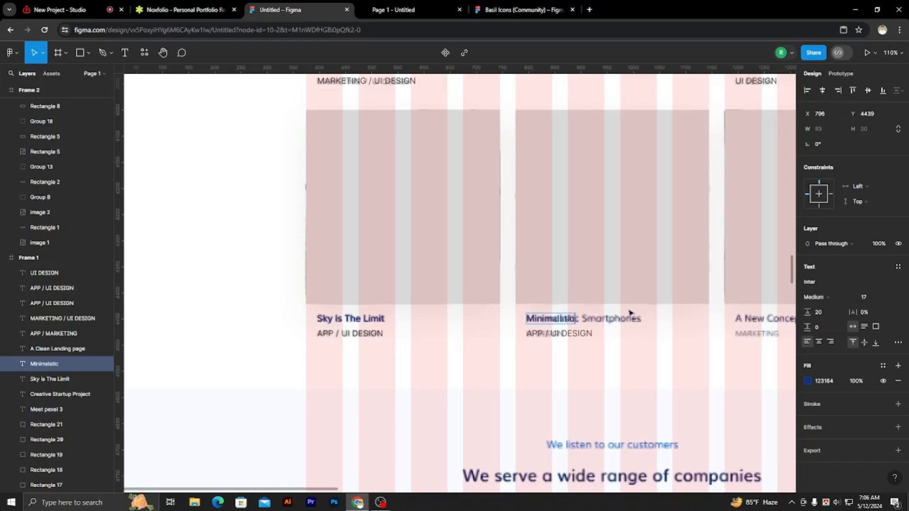
pyautogui.write(' Smartphones')
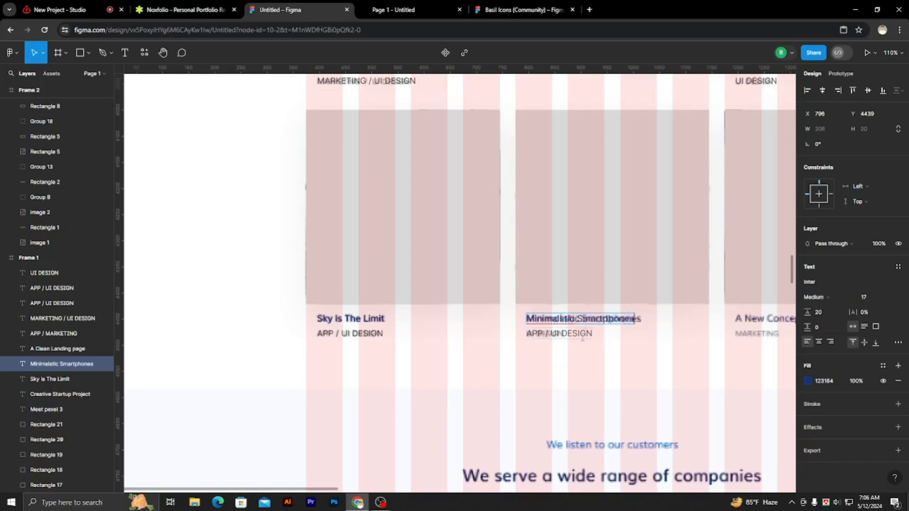
# Remove "APP /" and the leading space from the category line under Minimalstic Smartphones, leaving "UI DESIGN".
pyautogui.moveTo(591, 334); pyautogui.dragTo(527, 333)
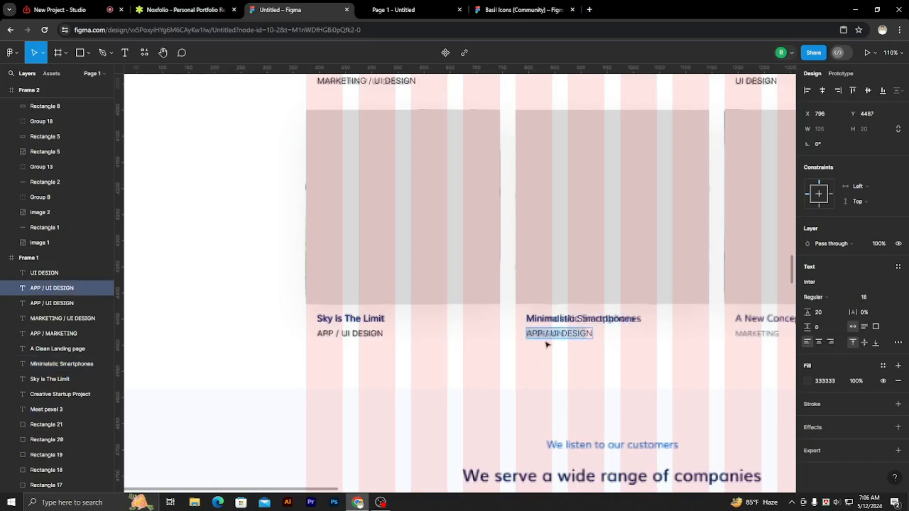
pyautogui.moveTo(550, 334); pyautogui.dragTo(523, 333)
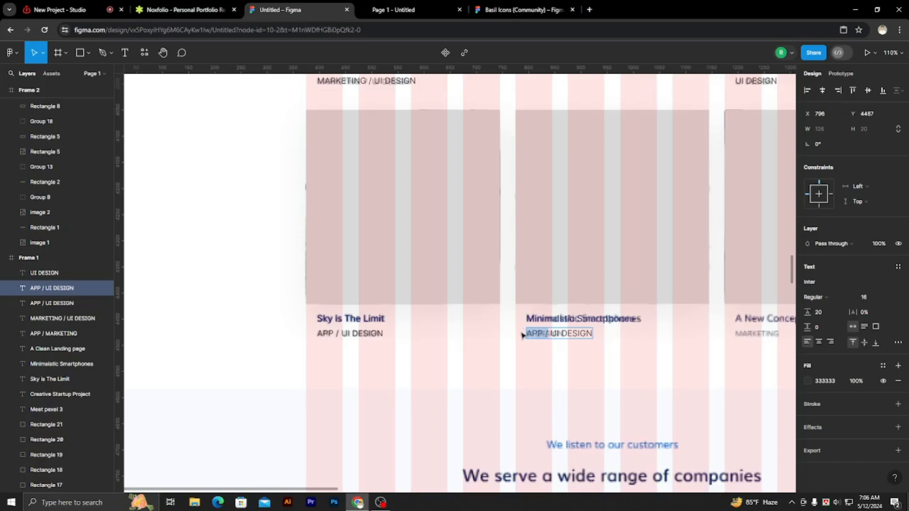
pyautogui.press('BackSpace')
pyautogui.press('Escape')
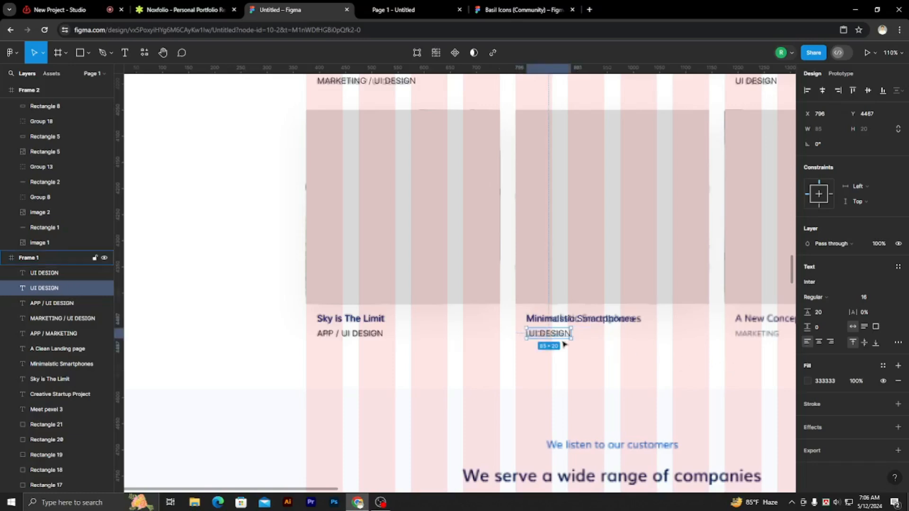
pyautogui.doubleClick(536, 337)
pyautogui.click(528, 334)
pyautogui.press('Delete')
pyautogui.press('Escape')
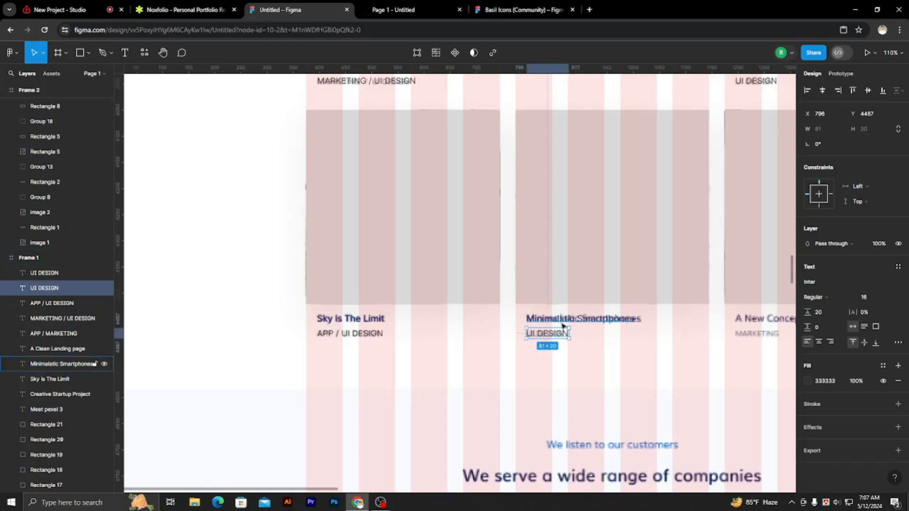
# Duplicate both lines of the Minimalstic Smartphones caption over the reference A New Concept For Startups caption, at X 1195, Y 4439.
pyautogui.keyDown('shift'); pyautogui.click(563, 326); pyautogui.keyUp('shift')
pyautogui.scroll(-3, 508, 339)
pyautogui.moveTo(581, 326); pyautogui.dragTo(749, 324)
# Change the title of the duplicated caption below the last bottom-row rectangle to "A NeW Concept For Startups".
pyautogui.doubleClick(753, 323)
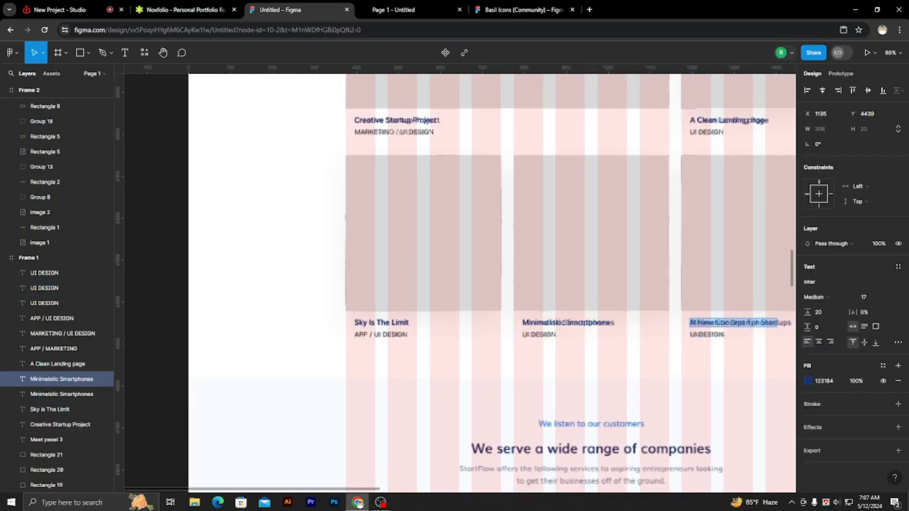
pyautogui.scroll(-3, 599, 382)
pyautogui.scroll(3, 750, 347)
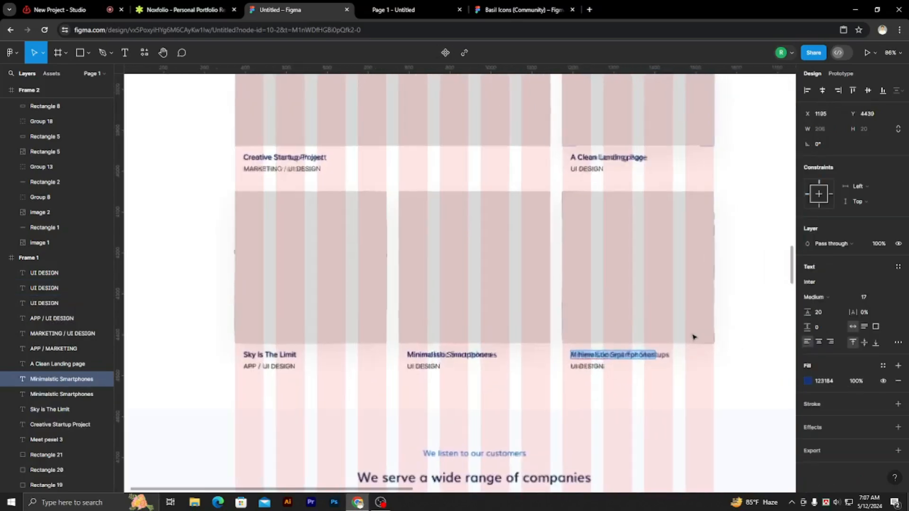
pyautogui.write('A New Concept For Startups')
pyautogui.write('a')
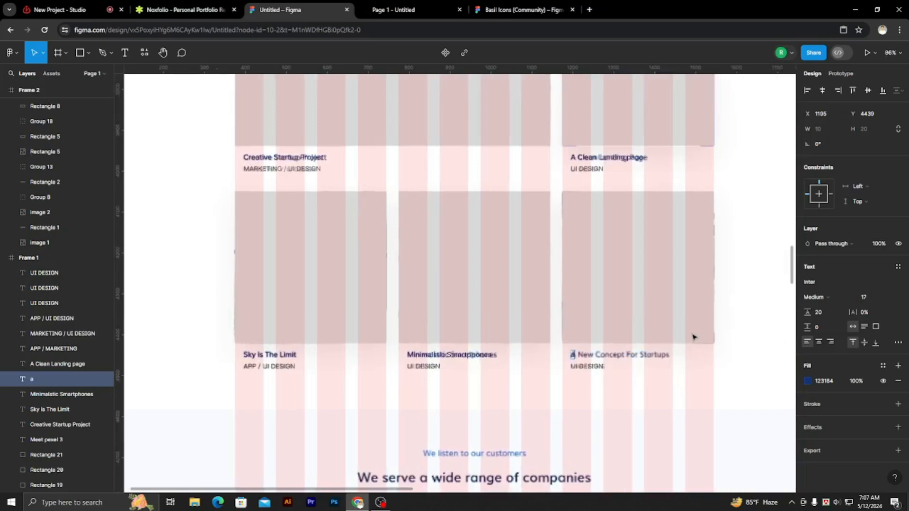
pyautogui.press('BackSpace')
pyautogui.write('A NeW Conce')
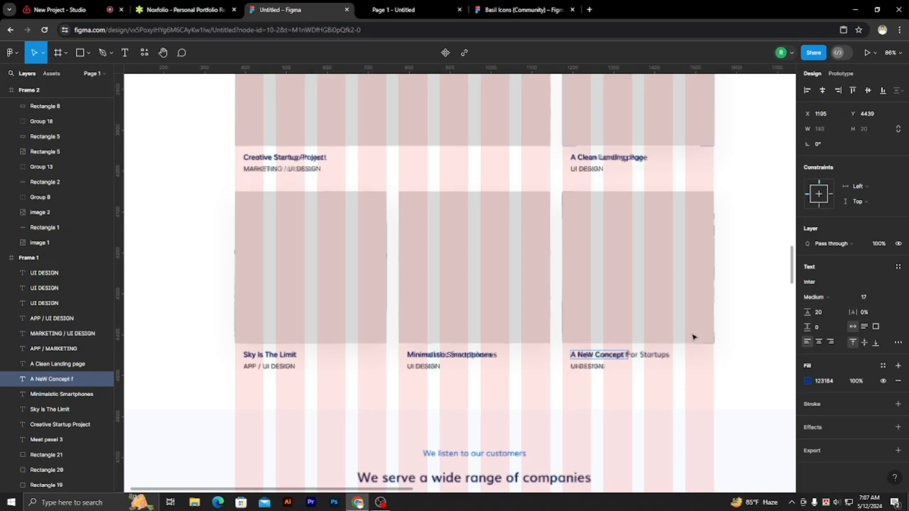
pyautogui.write('pt For S')
pyautogui.scroll(5, 691, 357)
pyautogui.write('tartups')
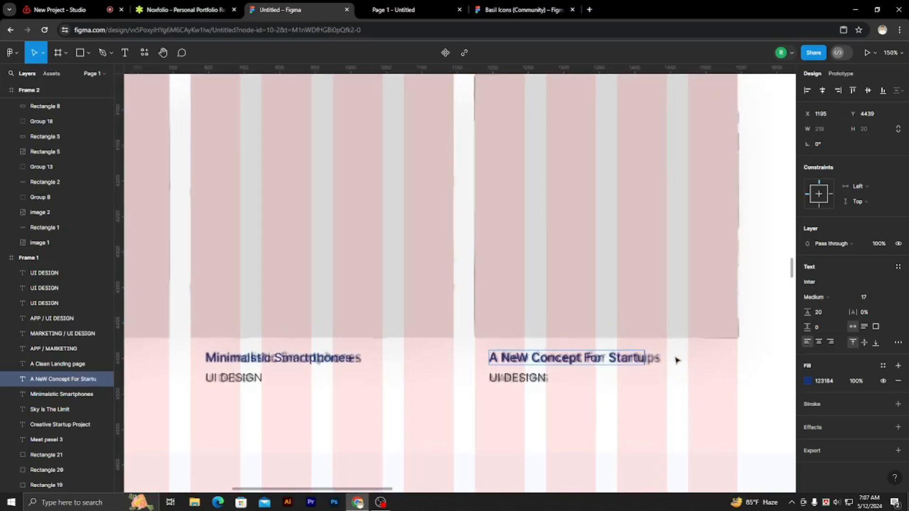
# Replace the category line under the A NeW Concept For Startups title with "MARKETING".
pyautogui.click(537, 378)
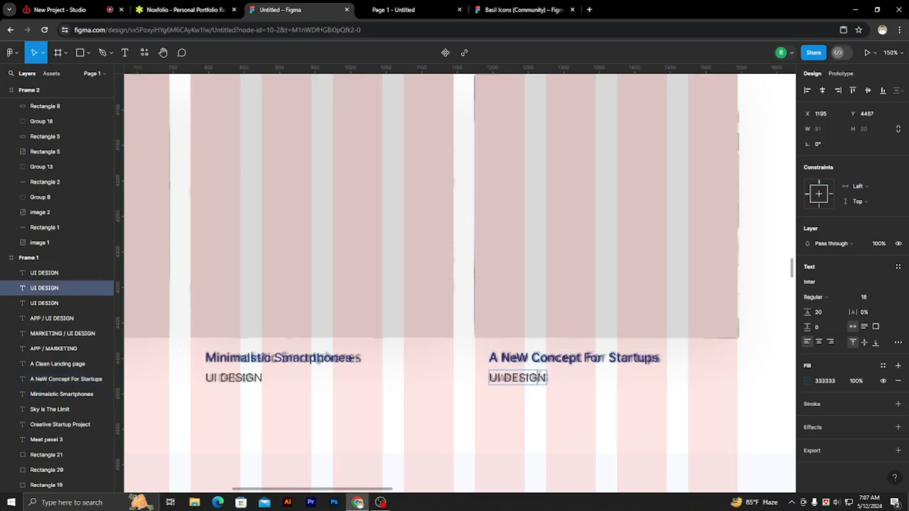
pyautogui.doubleClick(540, 378)
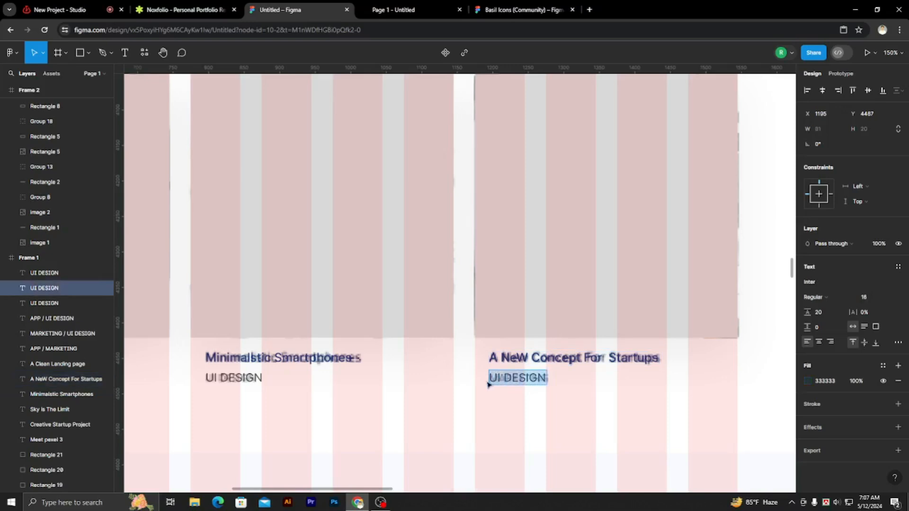
pyautogui.press('BackSpace')
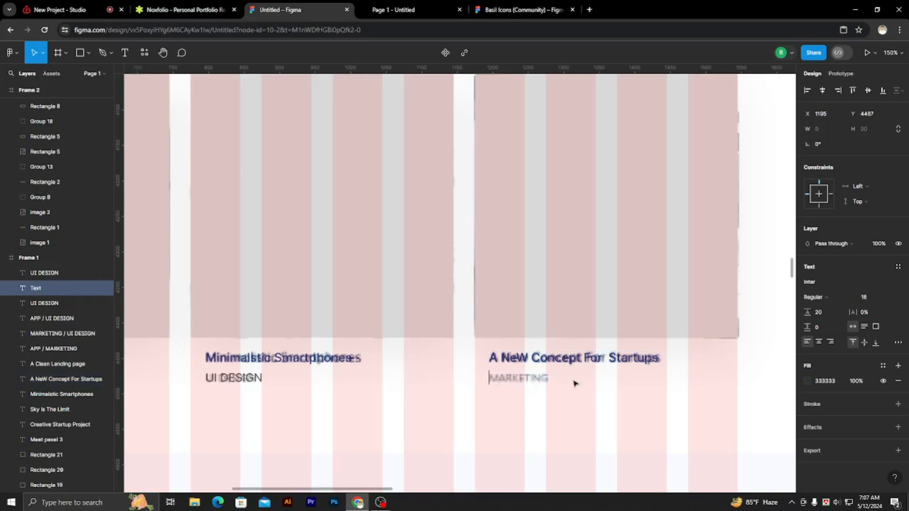
pyautogui.write('MARKETING')
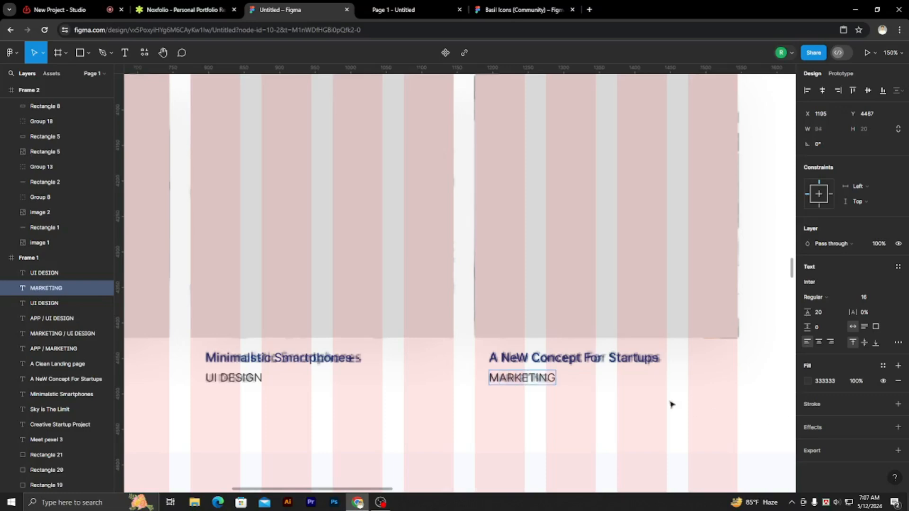
pyautogui.press('Escape')
# Move all six portfolio placeholder rectangles with their title and category captions from Frame 1 into Frame 2, below the filter labels.
pyautogui.scroll(-6, 642, 402)
pyautogui.click(519, 194)
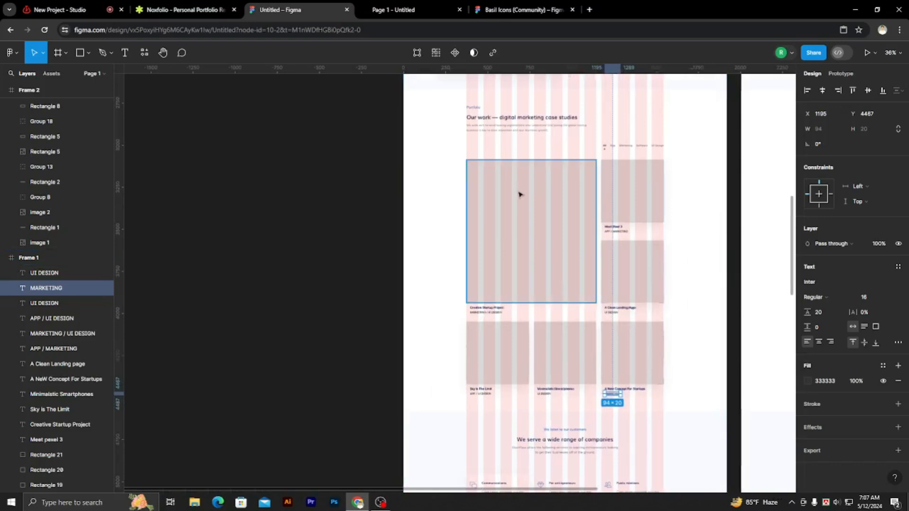
pyautogui.scroll(2, 653, 196)
pyautogui.keyDown('shift'); pyautogui.click(648, 197); pyautogui.keyUp('shift')
pyautogui.keyDown('shift'); pyautogui.click(609, 241); pyautogui.keyUp('shift')
pyautogui.keyDown('shift'); pyautogui.click(611, 249); pyautogui.keyUp('shift')
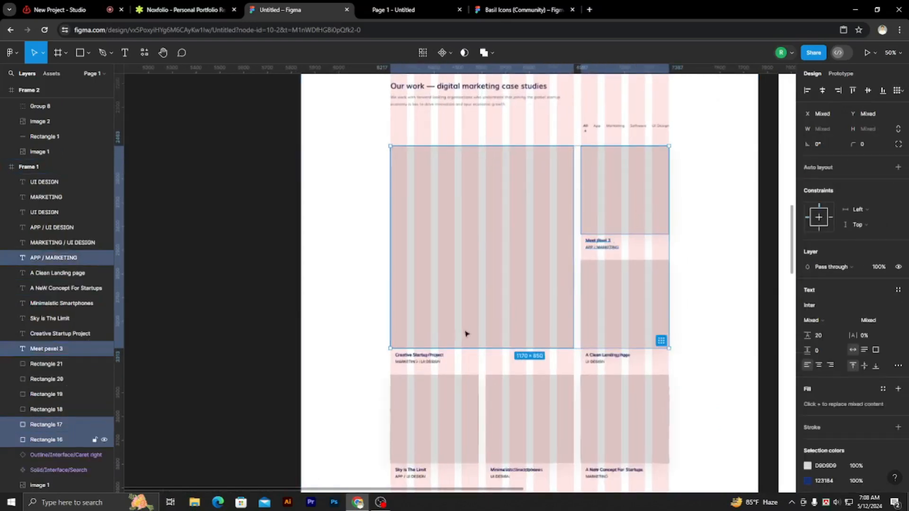
pyautogui.keyDown('shift'); pyautogui.click(432, 356); pyautogui.keyUp('shift')
pyautogui.keyDown('shift'); pyautogui.click(435, 363); pyautogui.keyUp('shift')
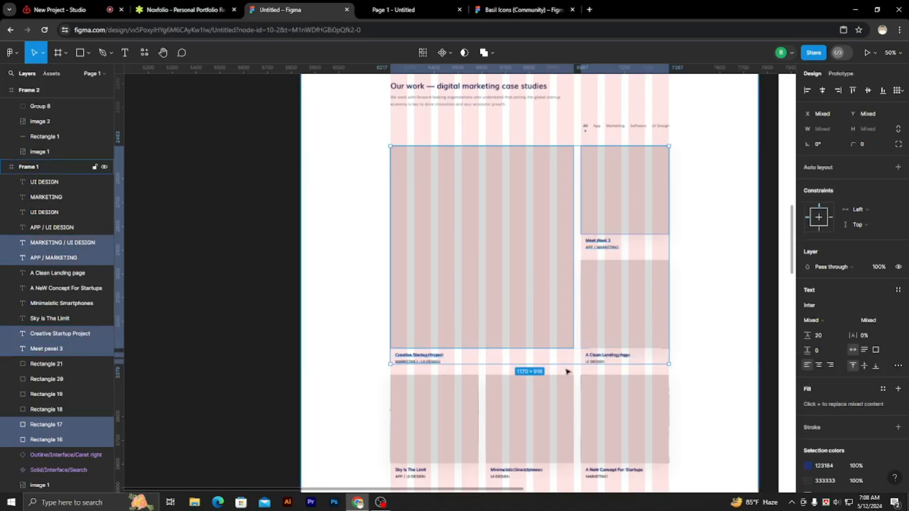
pyautogui.keyDown('shift'); pyautogui.click(601, 362); pyautogui.keyUp('shift')
pyautogui.keyDown('shift'); pyautogui.click(598, 362); pyautogui.keyUp('shift')
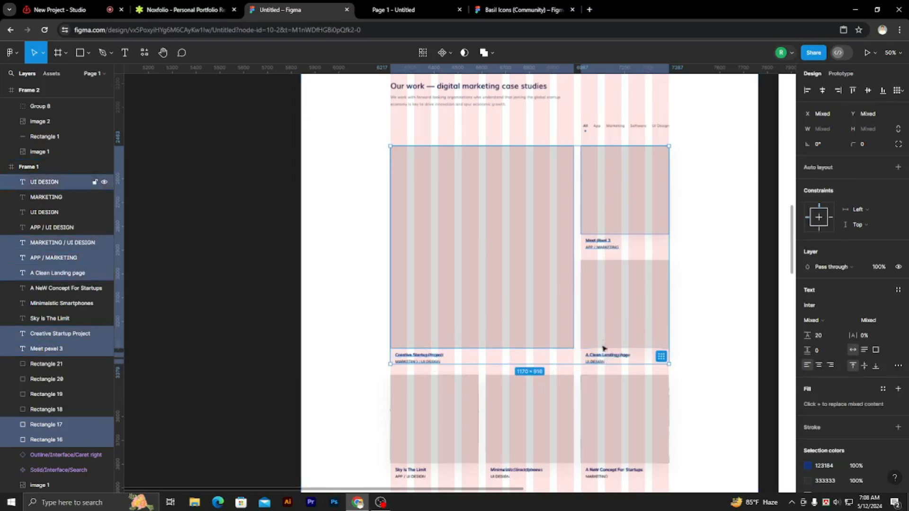
pyautogui.keyDown('shift'); pyautogui.click(610, 334); pyautogui.keyUp('shift')
pyautogui.keyDown('shift'); pyautogui.click(601, 393); pyautogui.keyUp('shift')
pyautogui.keyDown('shift'); pyautogui.click(555, 398); pyautogui.keyUp('shift')
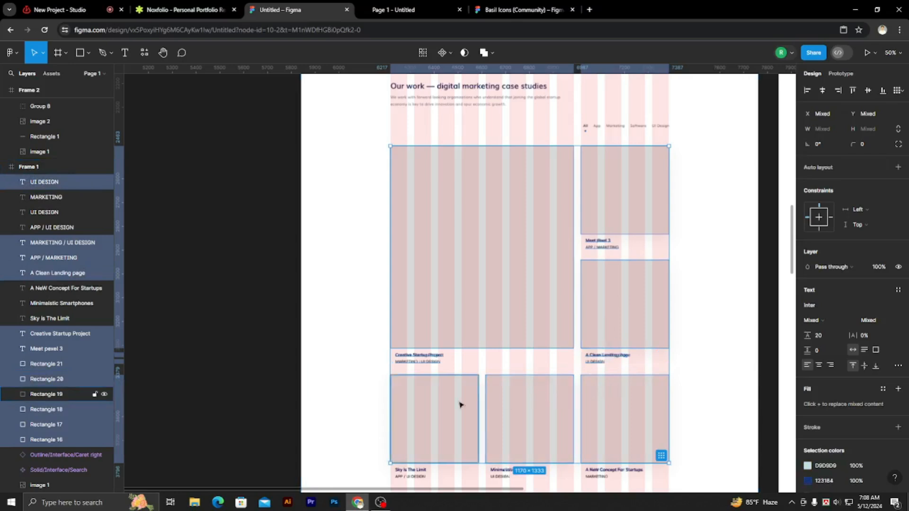
pyautogui.keyDown('shift'); pyautogui.click(459, 402); pyautogui.keyUp('shift')
pyautogui.scroll(-3, 509, 300)
pyautogui.keyDown('shift'); pyautogui.click(411, 373); pyautogui.keyUp('shift')
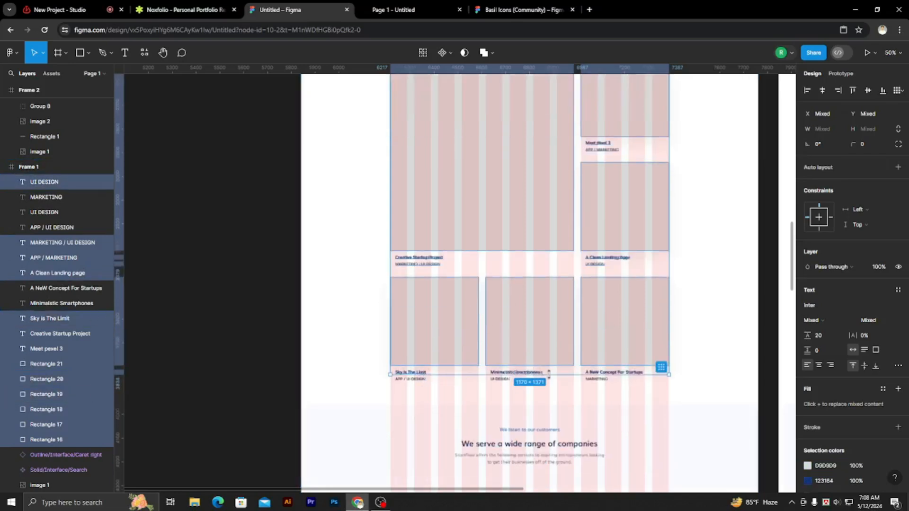
pyautogui.scroll(5, 542, 372)
pyautogui.keyDown('shift'); pyautogui.click(639, 373); pyautogui.keyUp('shift')
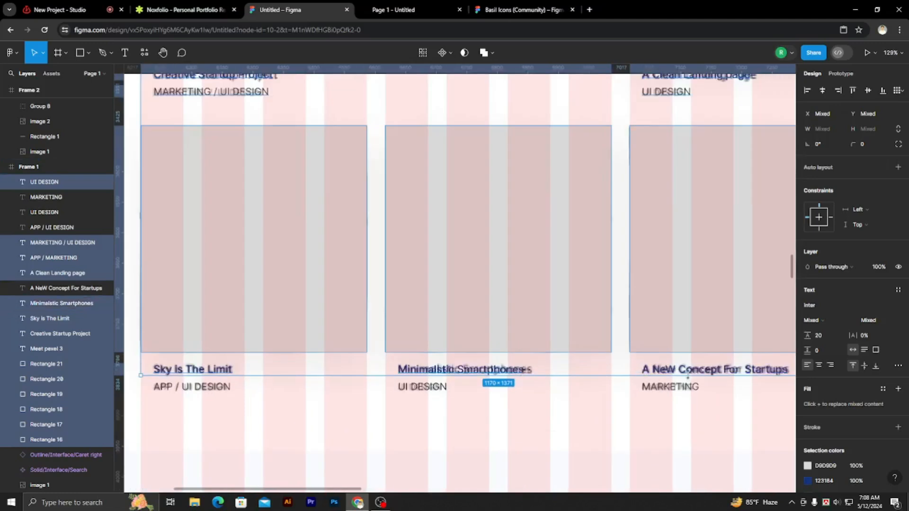
pyautogui.keyDown('shift'); pyautogui.click(691, 375); pyautogui.keyUp('shift')
pyautogui.keyDown('shift'); pyautogui.click(675, 387); pyautogui.keyUp('shift')
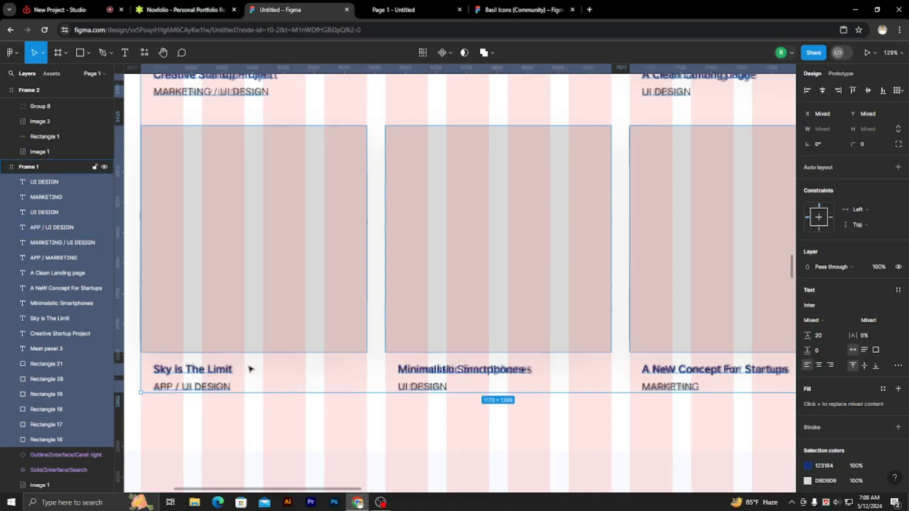
pyautogui.scroll(-1, 254, 356)
pyautogui.scroll(-4, 257, 357)
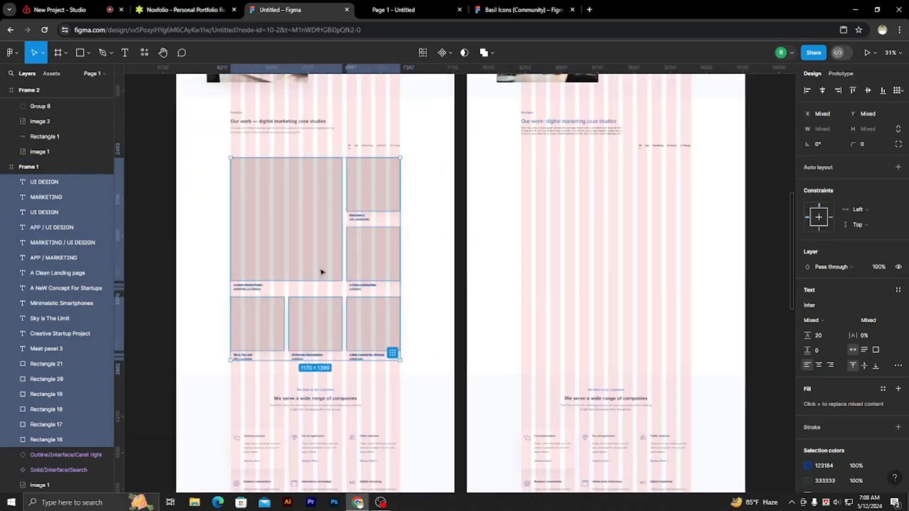
pyautogui.moveTo(306, 227); pyautogui.dragTo(596, 233)
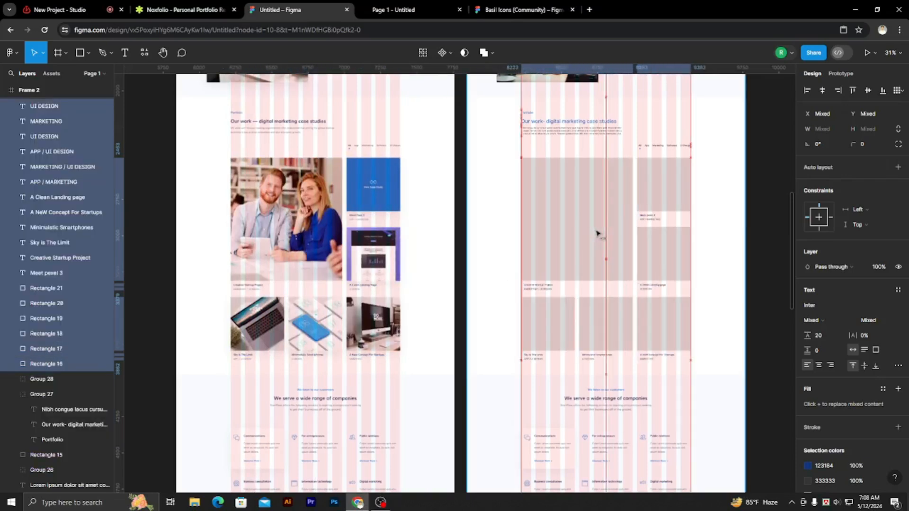
pyautogui.click(767, 189)
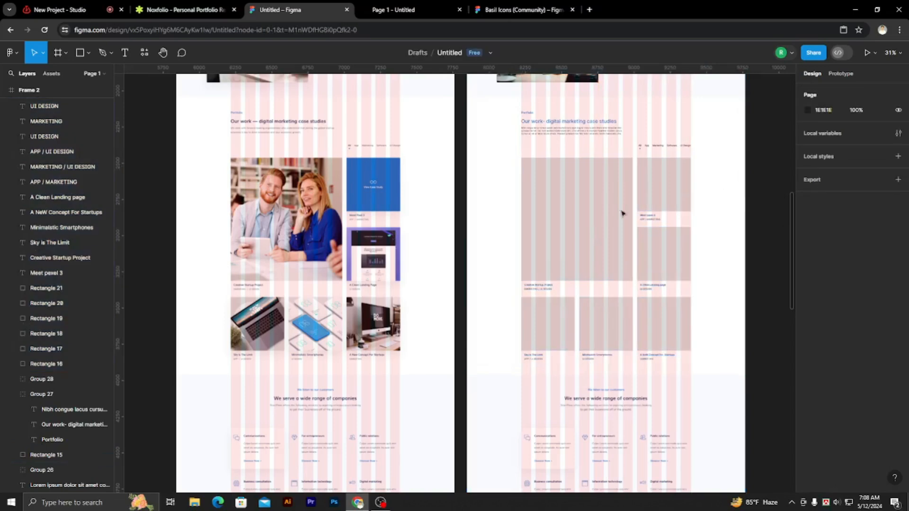
# Select the large 770 × 850 portfolio rectangle in Frame 2 and open the Pexels plugin.
pyautogui.scroll(-3, 563, 207)
pyautogui.moveTo(705, 300); pyautogui.dragTo(619, 269)
pyautogui.scroll(4, 479, 190)
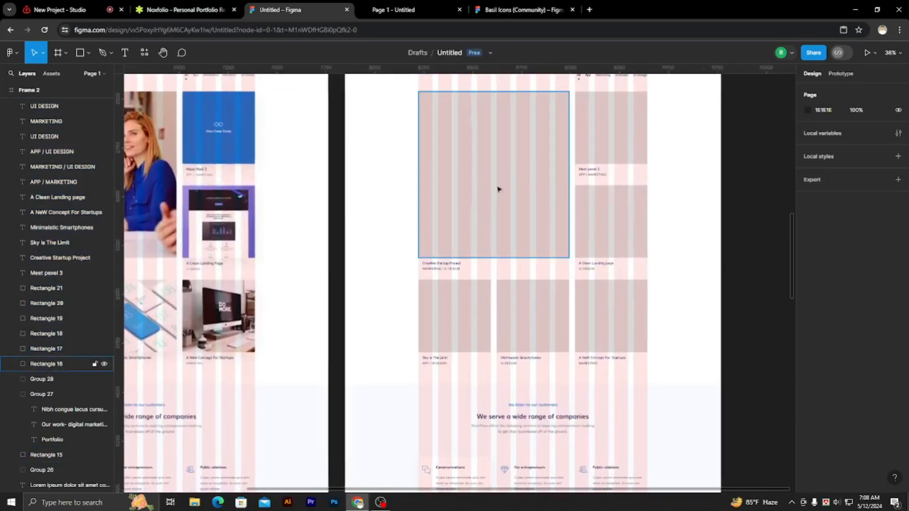
pyautogui.scroll(2, 725, 218)
pyautogui.click(486, 216)
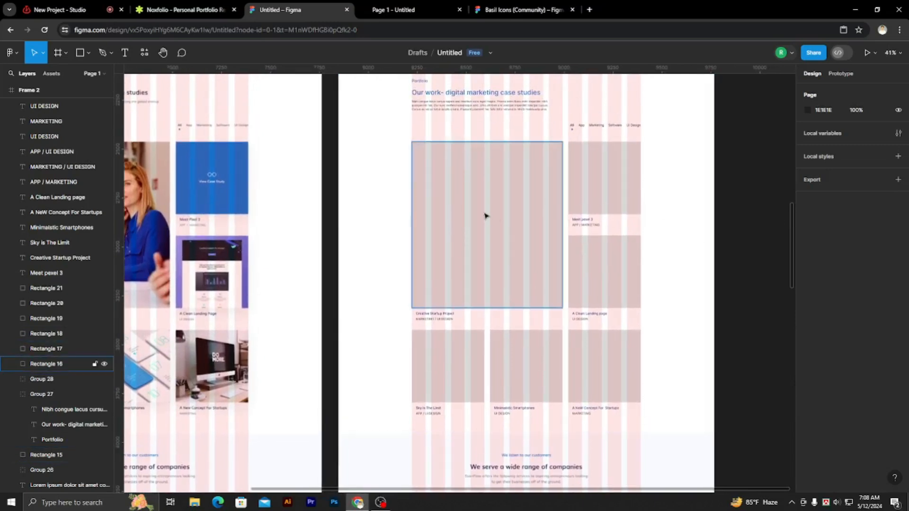
pyautogui.click(144, 53)
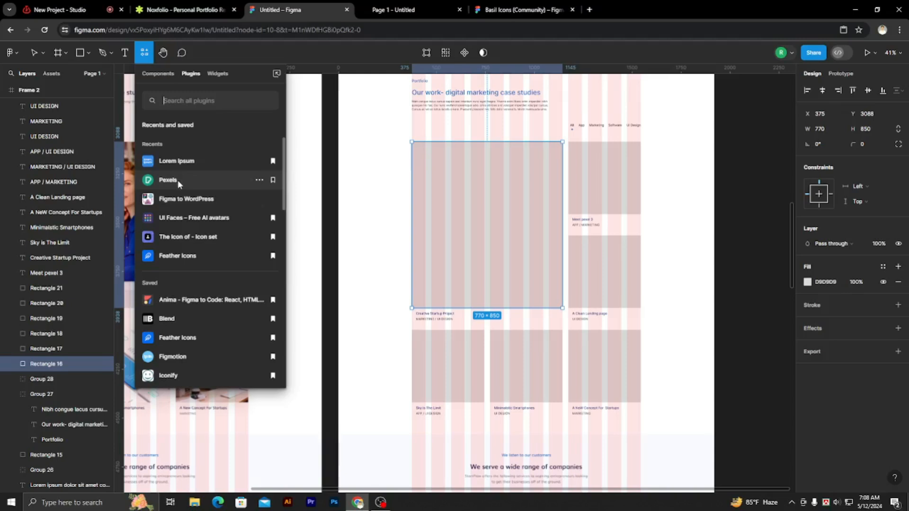
pyautogui.click(178, 179)
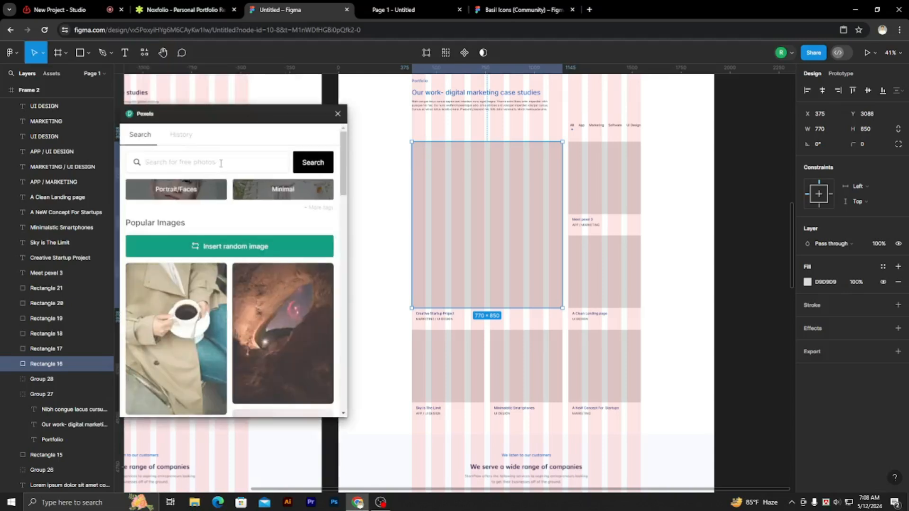
# Search the Pexels photos for "MEETING".
pyautogui.scroll(-10, 258, 250)
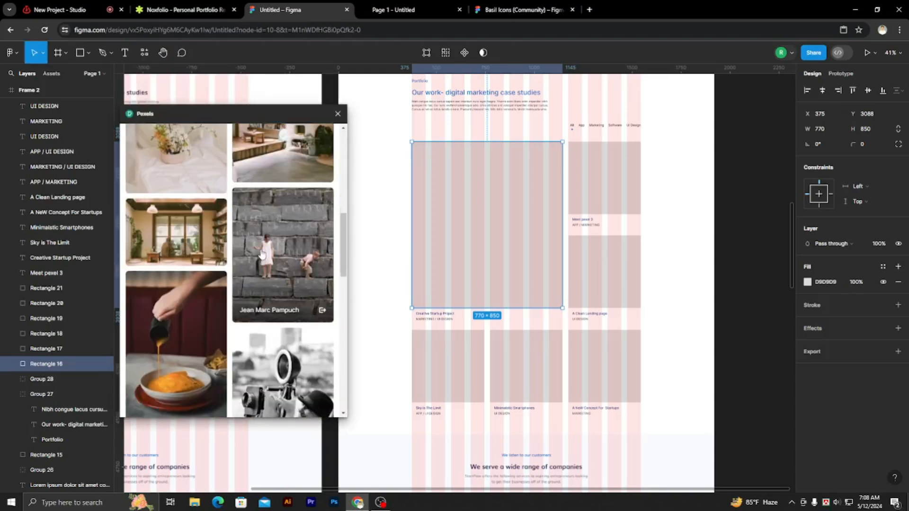
pyautogui.scroll(10, 262, 253)
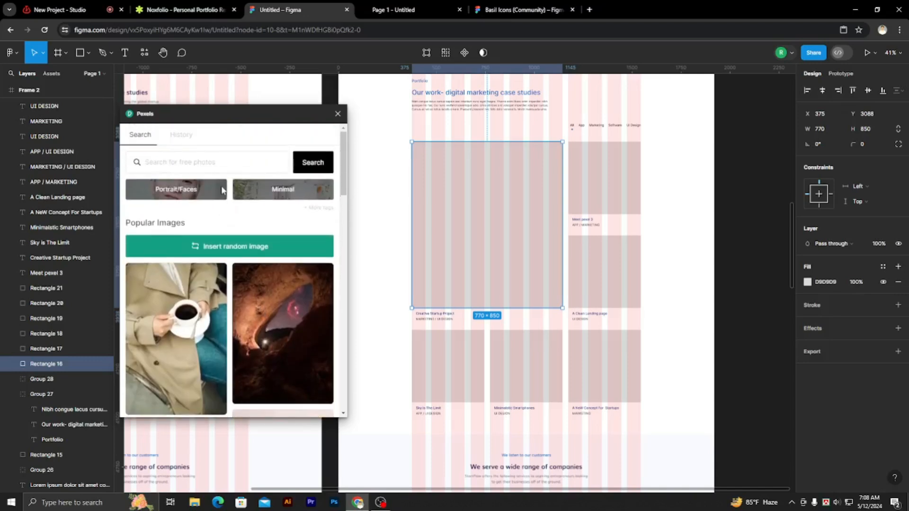
pyautogui.click(252, 163)
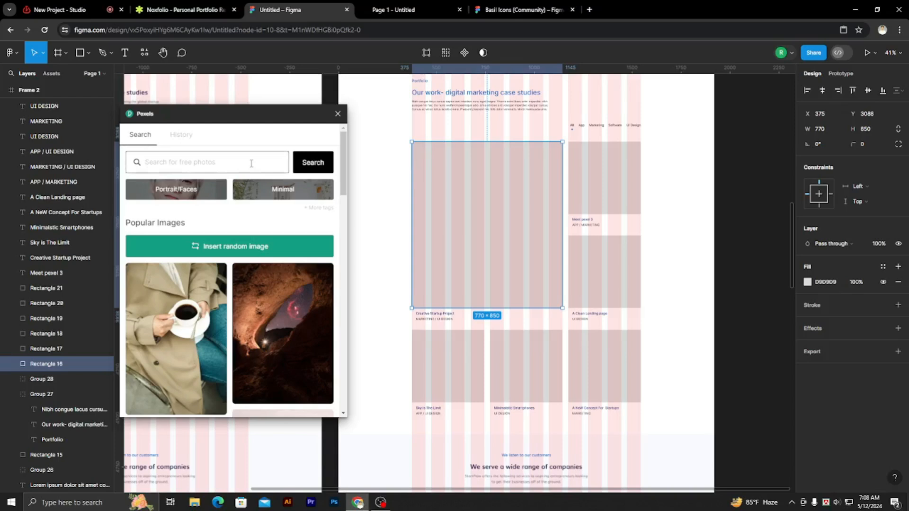
pyautogui.write('M')
pyautogui.moveTo(261, 116); pyautogui.dragTo(549, 115)
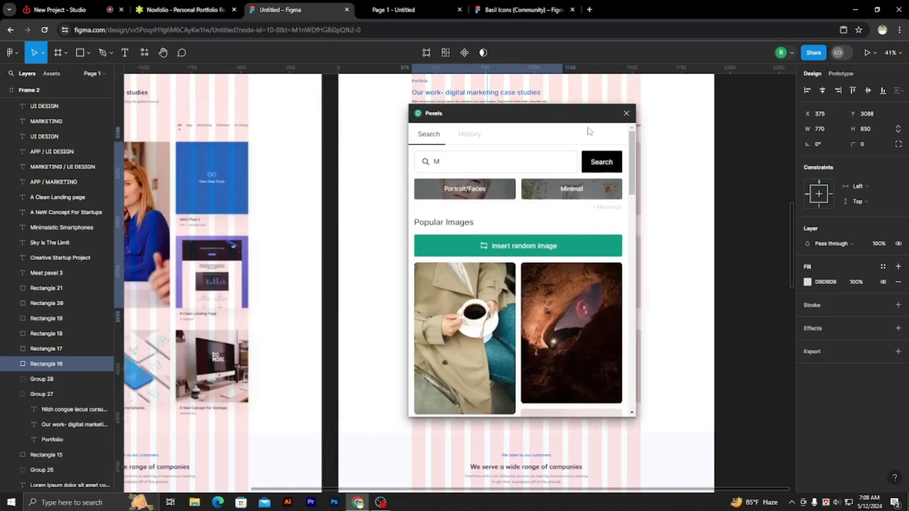
pyautogui.hscroll(-3, 339, 245)
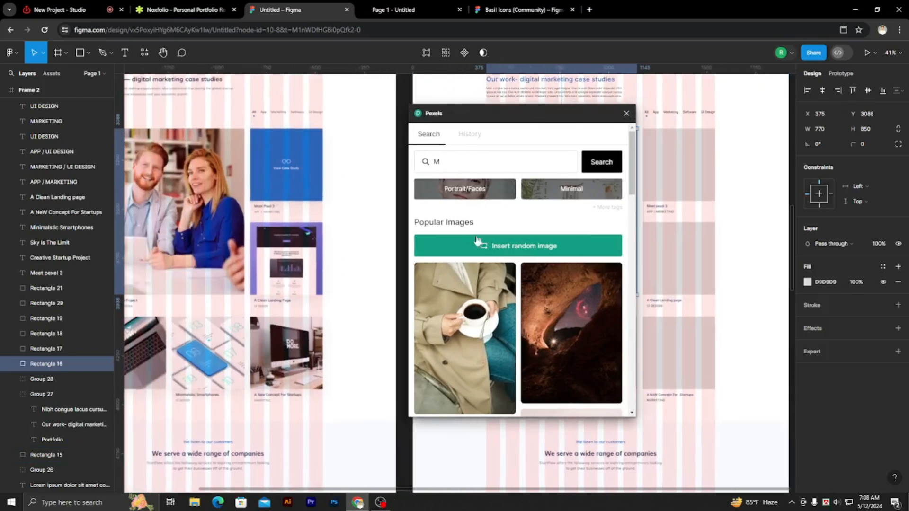
pyautogui.click(456, 161)
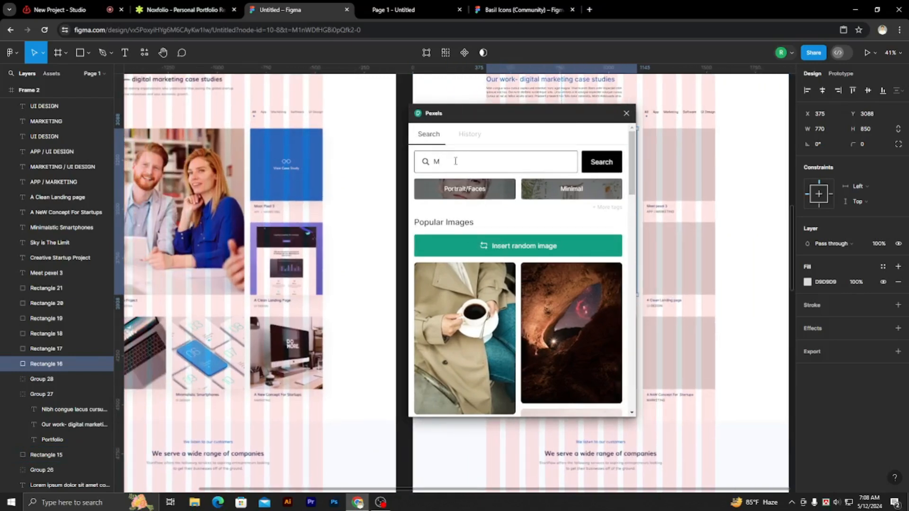
pyautogui.write('MEETING')
pyautogui.click(604, 163)
# Fill the large portfolio rectangle with the photo of two people seated in armchairs against a blue wall.
pyautogui.moveTo(574, 119); pyautogui.dragTo(327, 110)
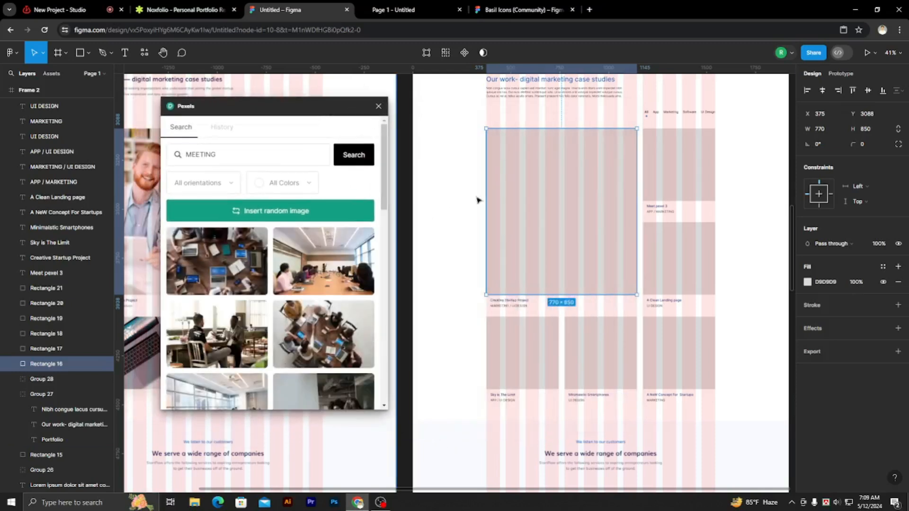
pyautogui.scroll(-3, 344, 334)
pyautogui.scroll(-5, 337, 332)
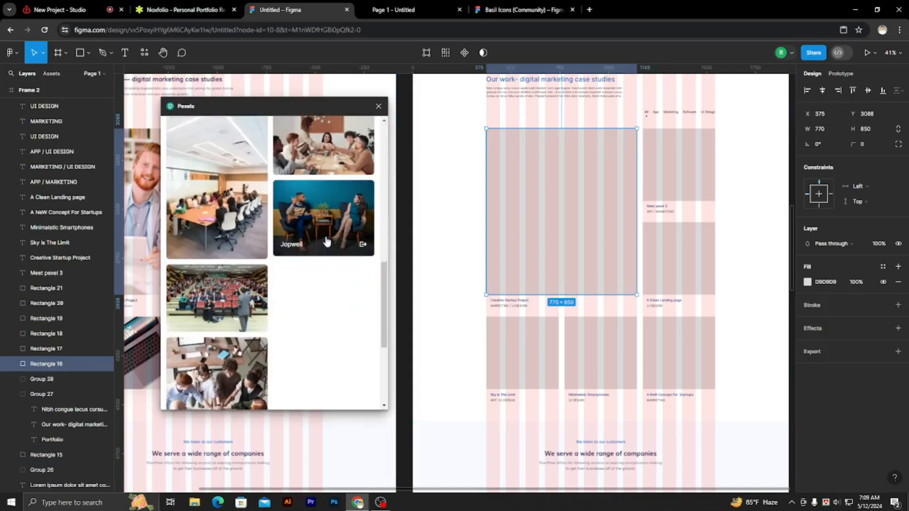
pyautogui.scroll(-4, 335, 270)
pyautogui.scroll(5, 340, 299)
pyautogui.scroll(2, 335, 300)
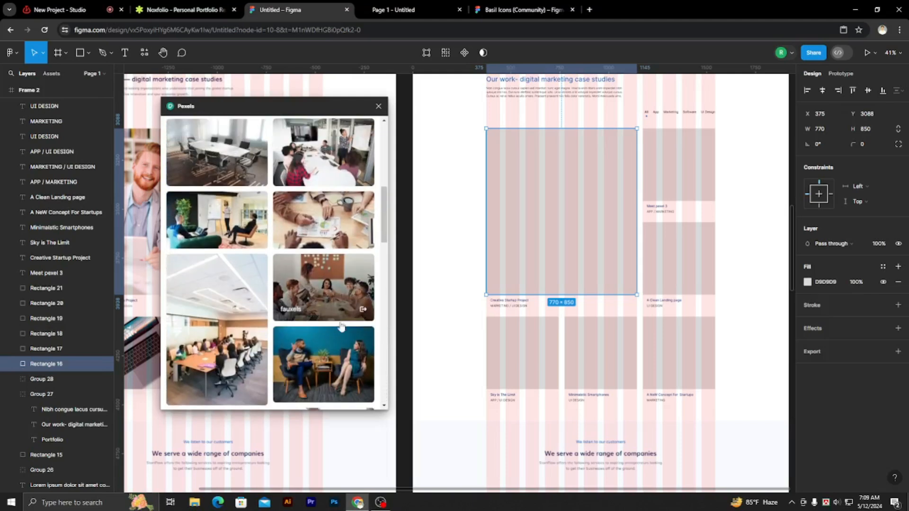
pyautogui.click(371, 339)
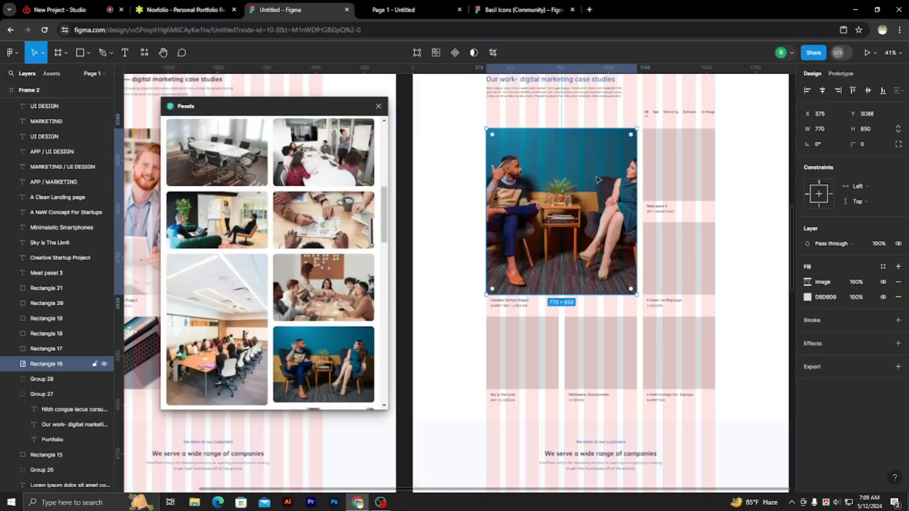
# Set the large rectangle's image fill to Crop and narrow the photo from both sides so both seated people fit inside.
pyautogui.click(408, 150)
pyautogui.click(564, 210)
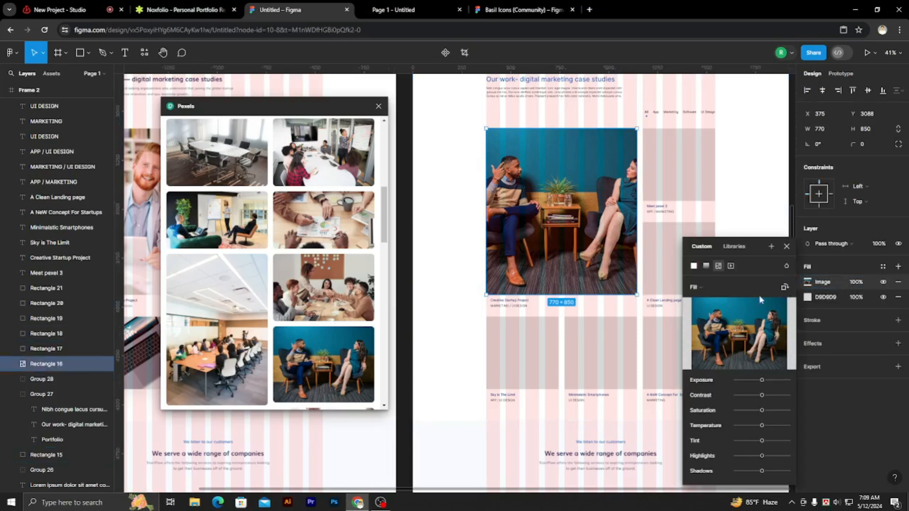
pyautogui.click(695, 287)
pyautogui.click(708, 311)
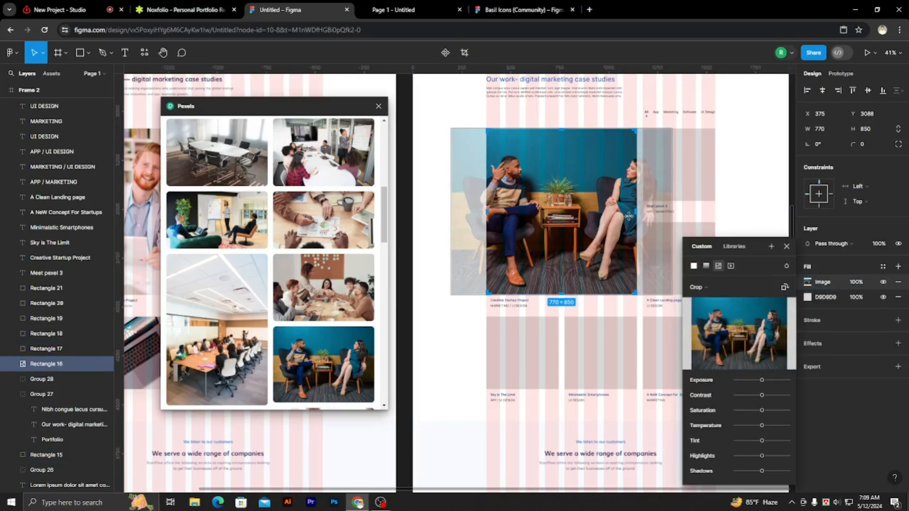
pyautogui.moveTo(675, 210); pyautogui.dragTo(653, 209)
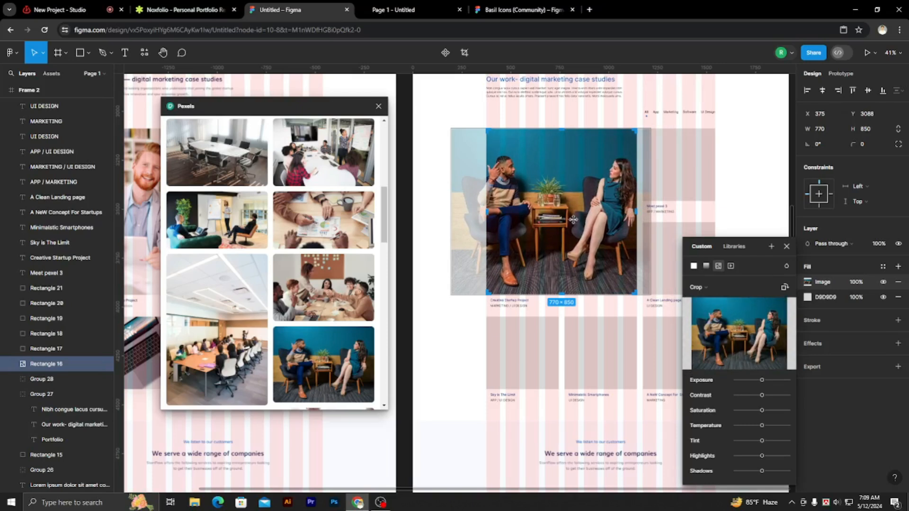
pyautogui.moveTo(573, 219); pyautogui.dragTo(576, 219)
pyautogui.moveTo(454, 212); pyautogui.dragTo(470, 213)
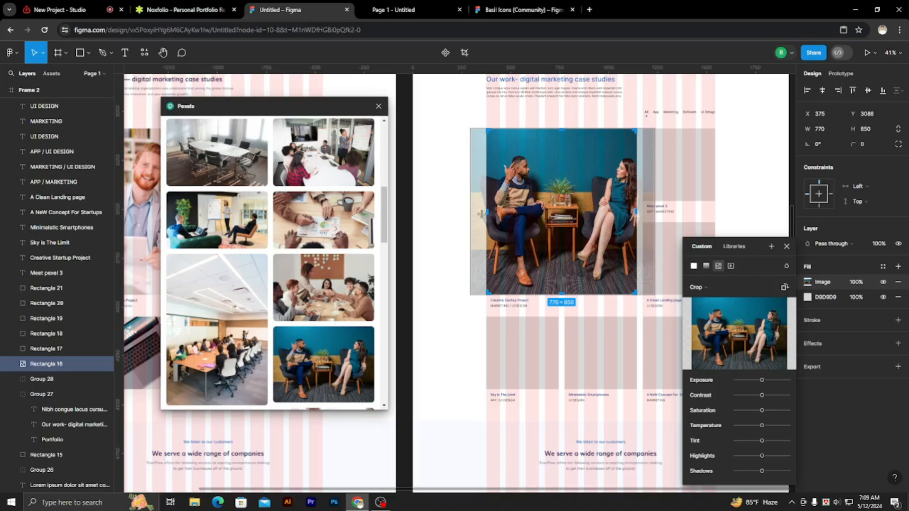
pyautogui.click(787, 246)
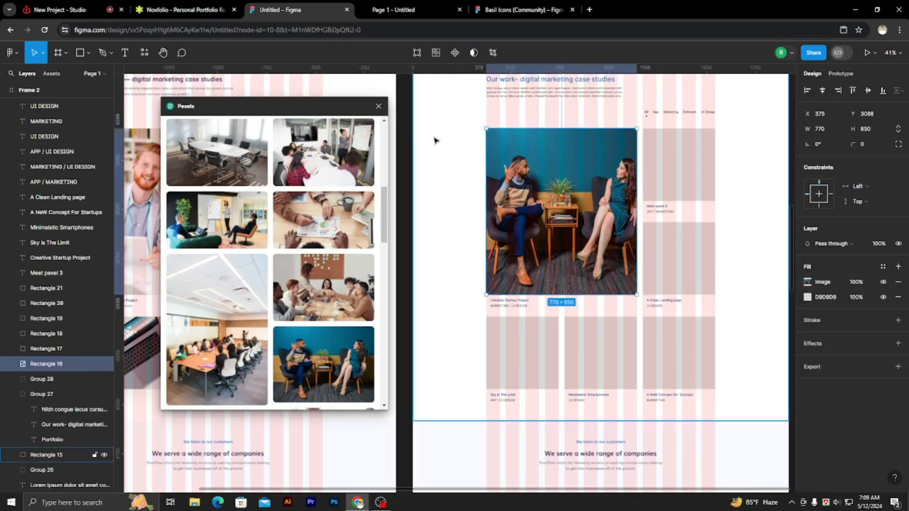
pyautogui.scroll(-2, 587, 314)
pyautogui.scroll(4, 592, 315)
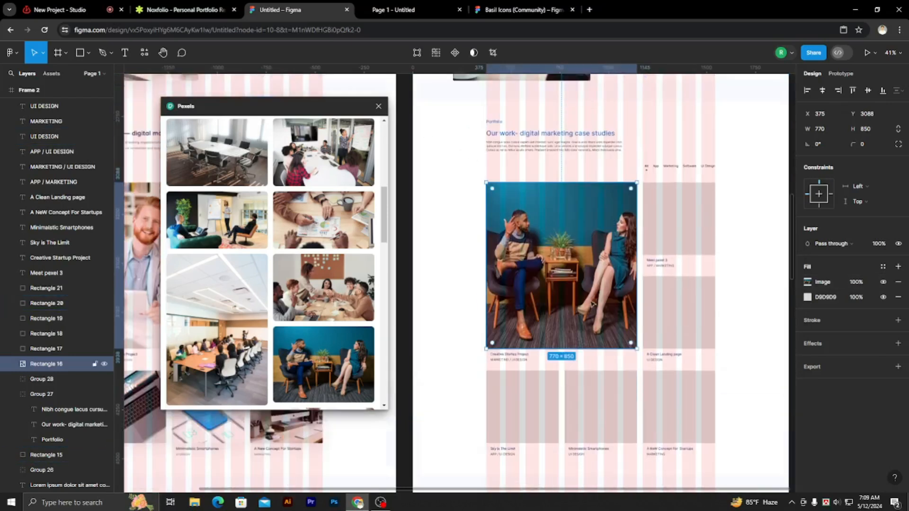
# Select the empty 370 × 371 rectangle above the "Meet pexel 3" caption and search the Pexels photos for "CASE STUDY".
pyautogui.click(663, 240)
pyautogui.moveTo(332, 108); pyautogui.dragTo(498, 119)
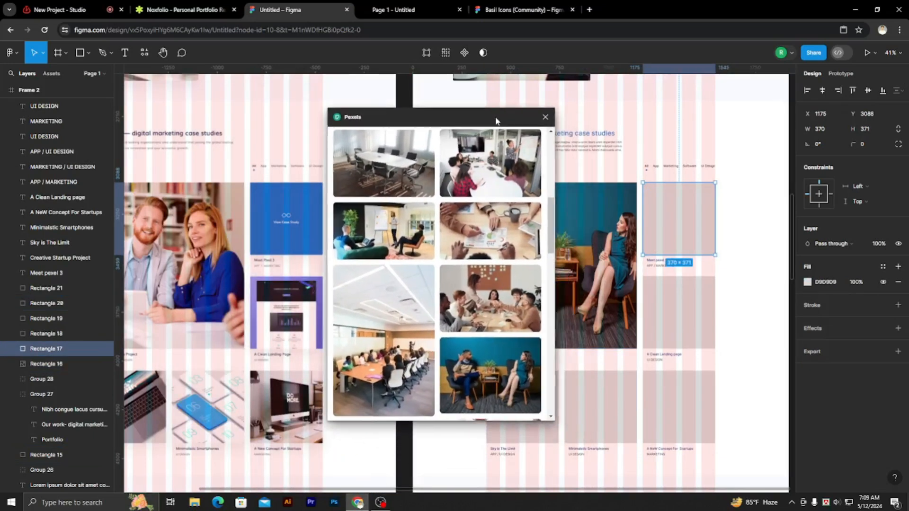
pyautogui.scroll(5, 403, 227)
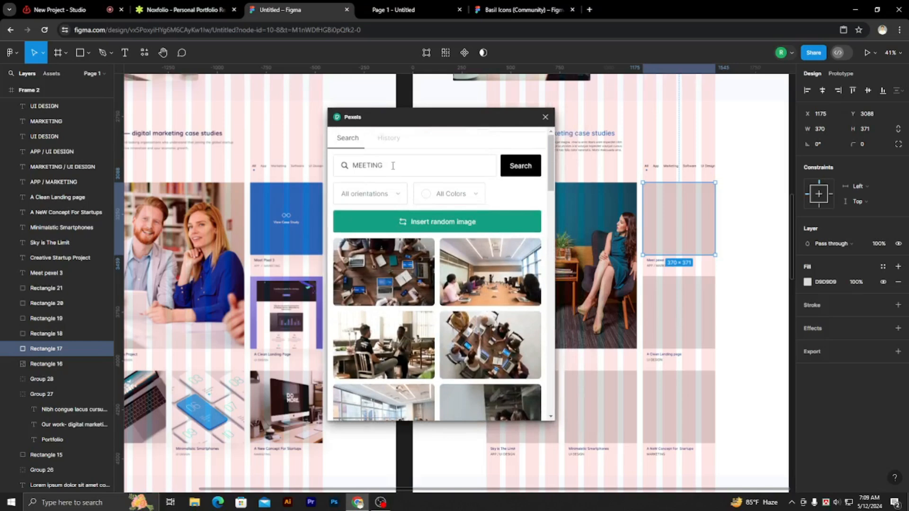
pyautogui.moveTo(393, 165); pyautogui.dragTo(341, 171)
pyautogui.write('CA')
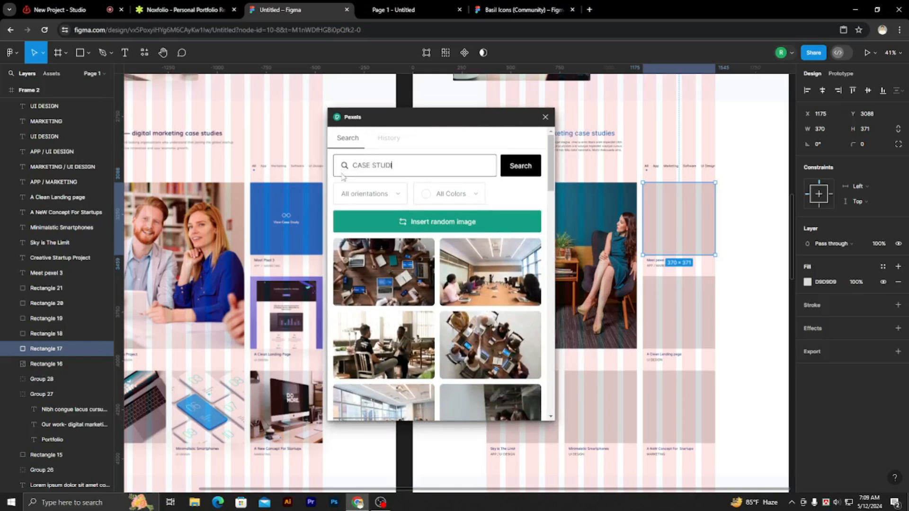
pyautogui.write('SE STUDI')
pyautogui.press('Return')
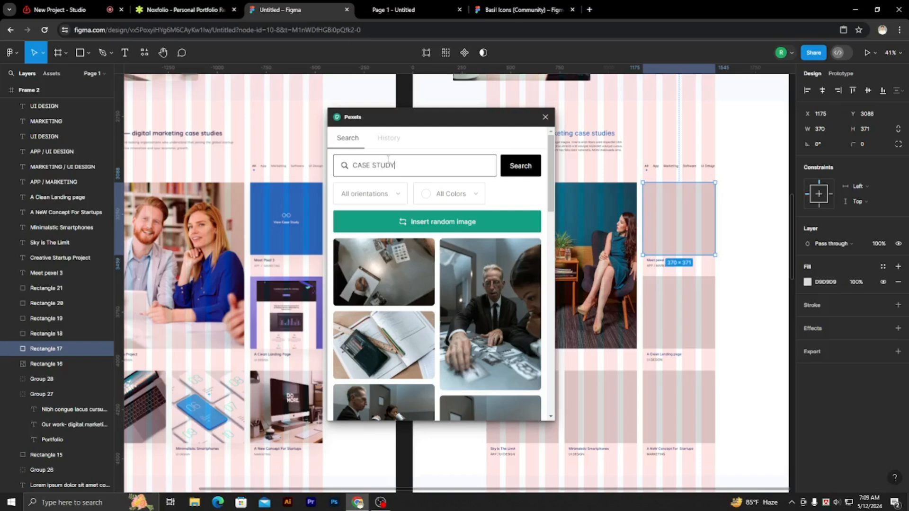
pyautogui.click(529, 170)
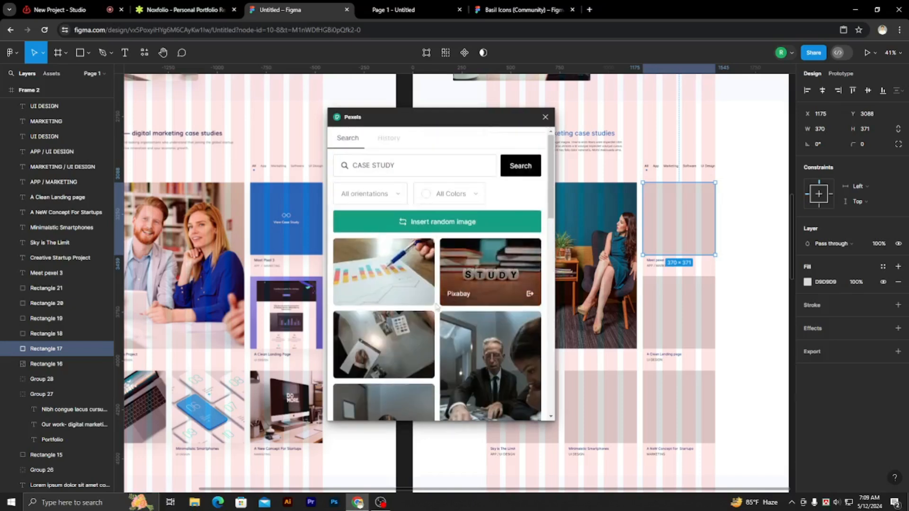
# Fill the "Meet pexel 3" rectangle with the photo of a hand holding a blue pen over a printed bar chart.
pyautogui.click(385, 294)
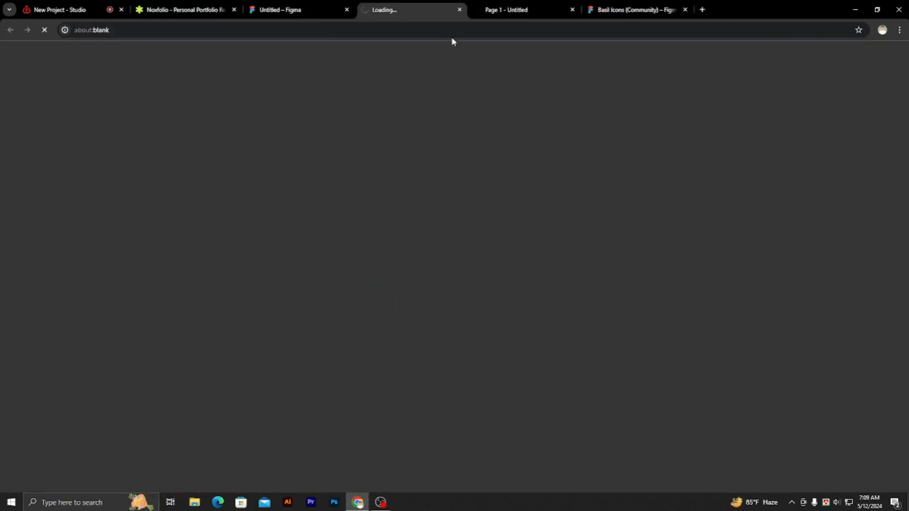
pyautogui.click(458, 10)
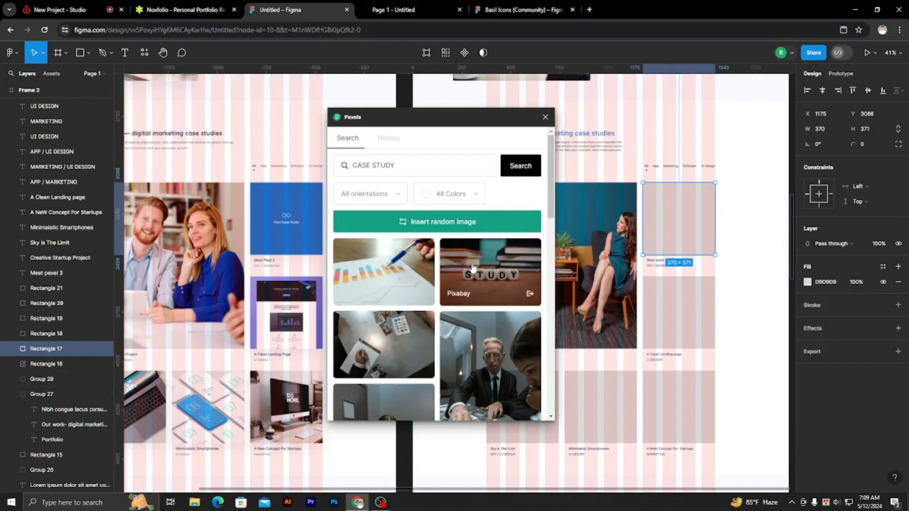
pyautogui.scroll(-1, 493, 320)
pyautogui.click(398, 214)
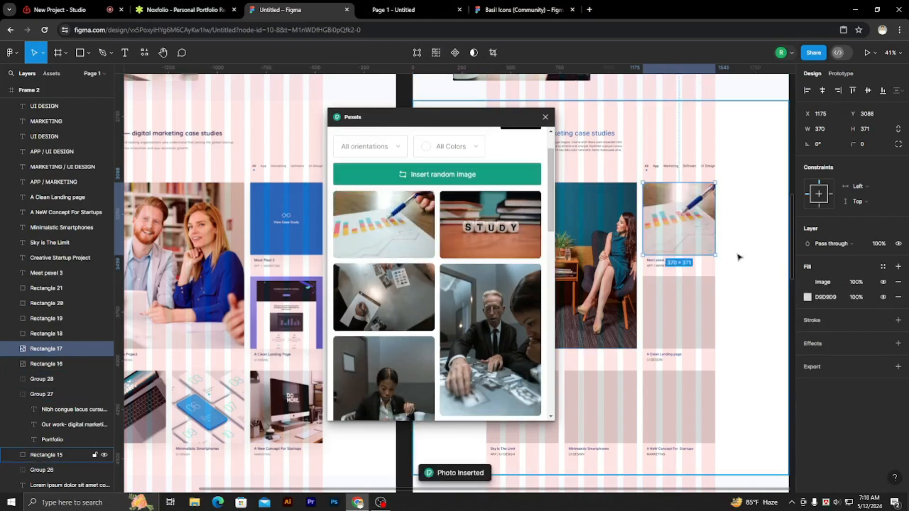
# Select the empty rectangle above the "A Clean Landing page" caption and search the Pexels photos for "LANDING PAGE".
pyautogui.moveTo(499, 121); pyautogui.dragTo(549, 108)
pyautogui.click(681, 309)
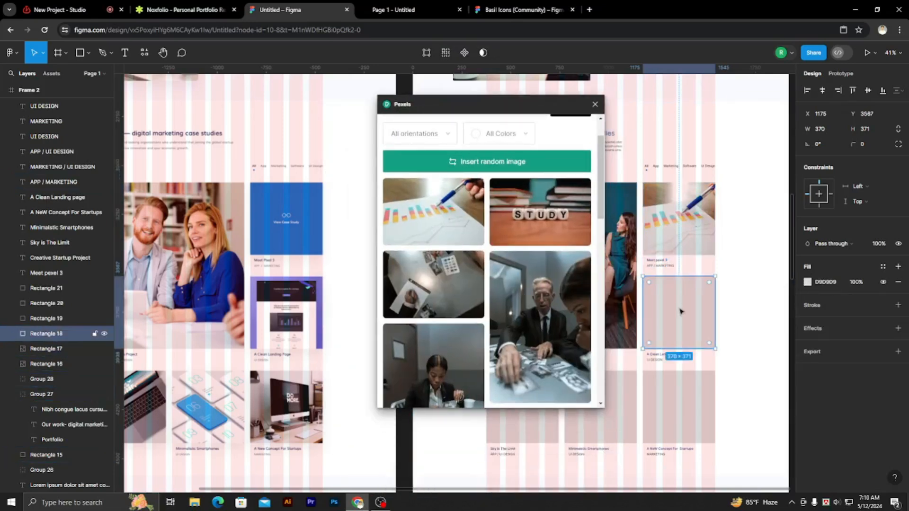
pyautogui.scroll(2, 463, 184)
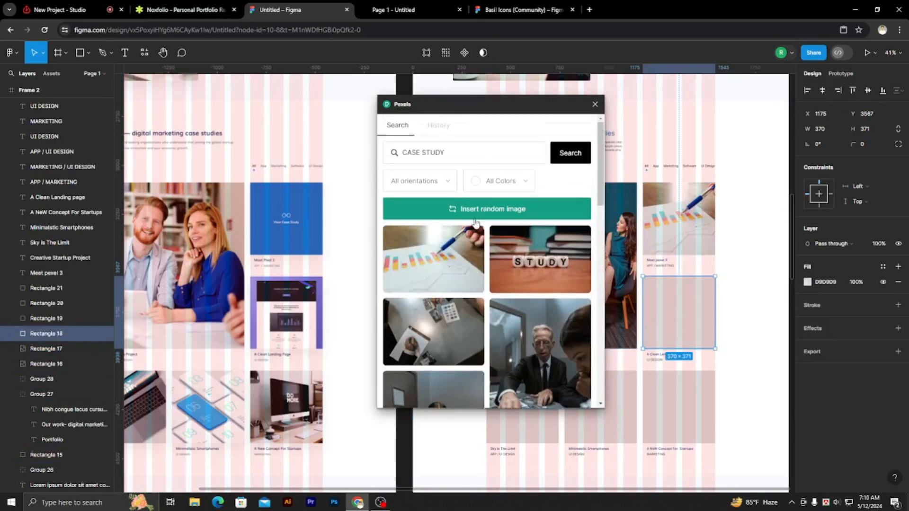
pyautogui.moveTo(451, 152); pyautogui.dragTo(386, 155)
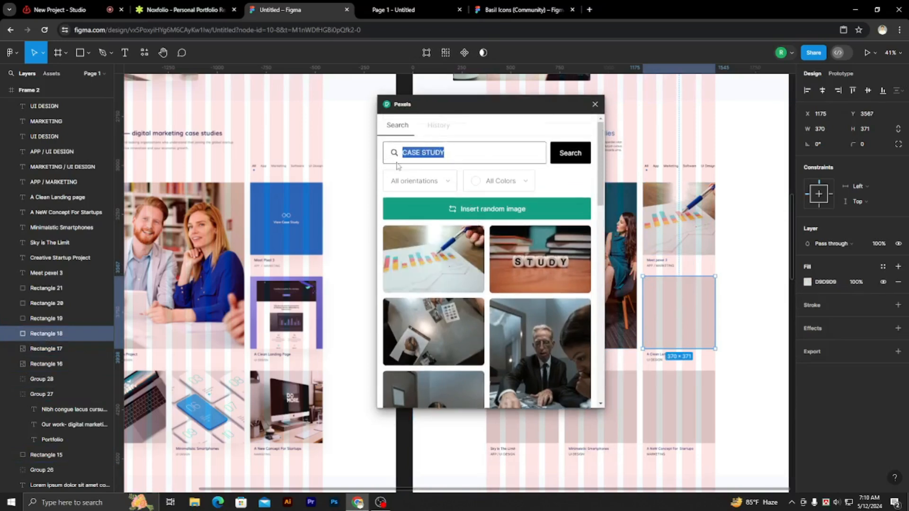
pyautogui.write('LANDING PAGE')
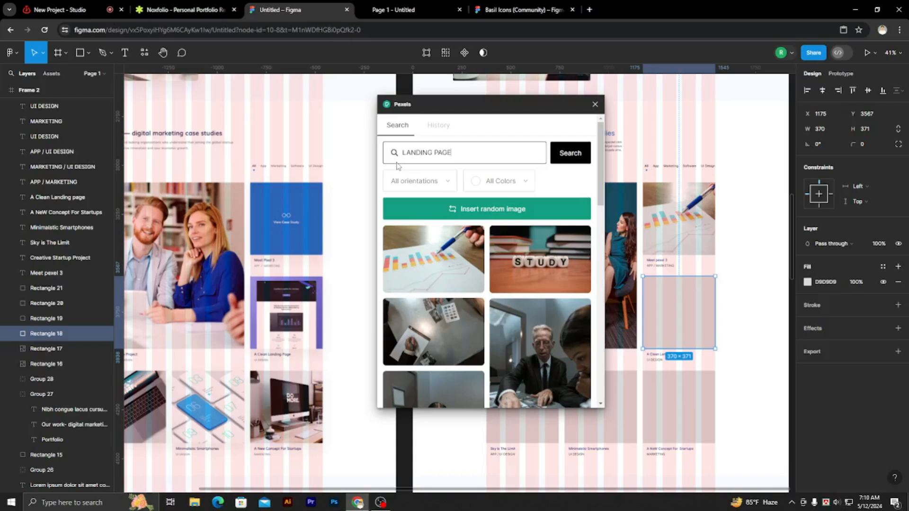
pyautogui.click(573, 152)
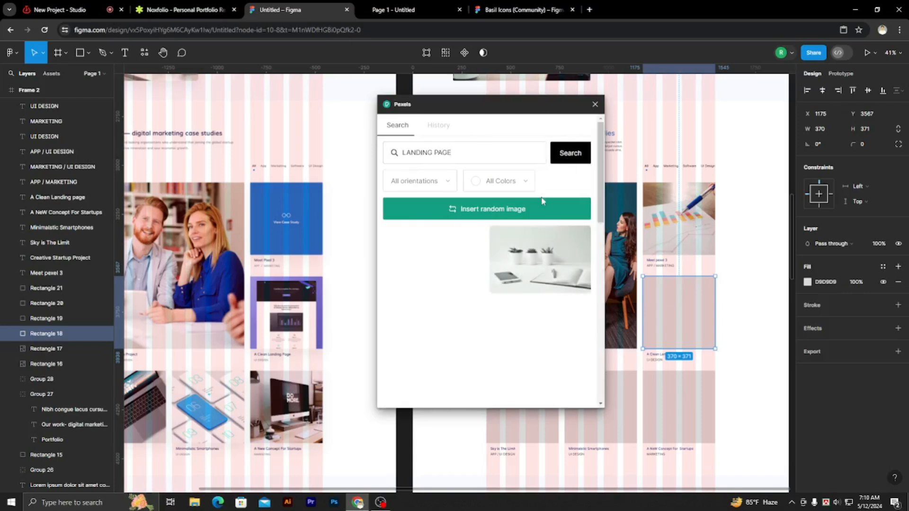
# Fill the "A Clean Landing page" rectangle with the laptop-and-flowers photo, and cover it with the photo of printed charts beside a notepad.
pyautogui.scroll(-15, 572, 265)
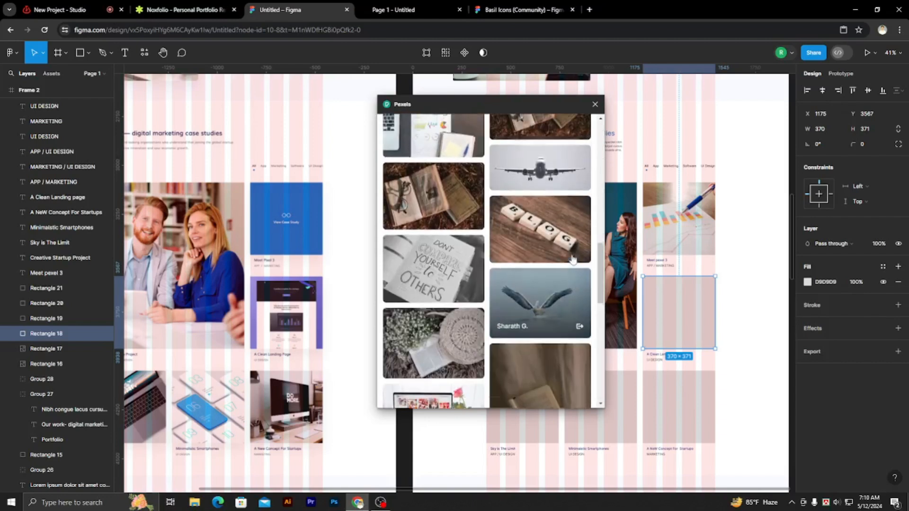
pyautogui.scroll(-5, 550, 255)
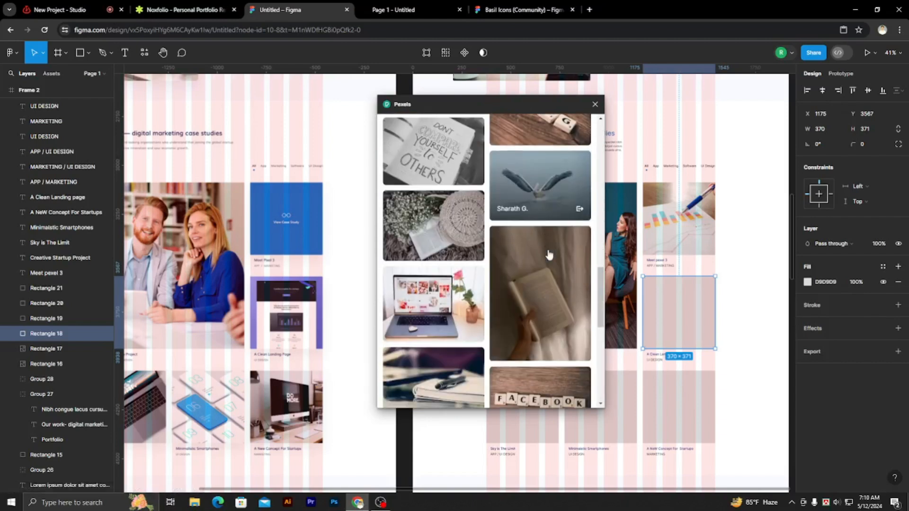
pyautogui.scroll(-6, 551, 255)
pyautogui.scroll(5, 545, 256)
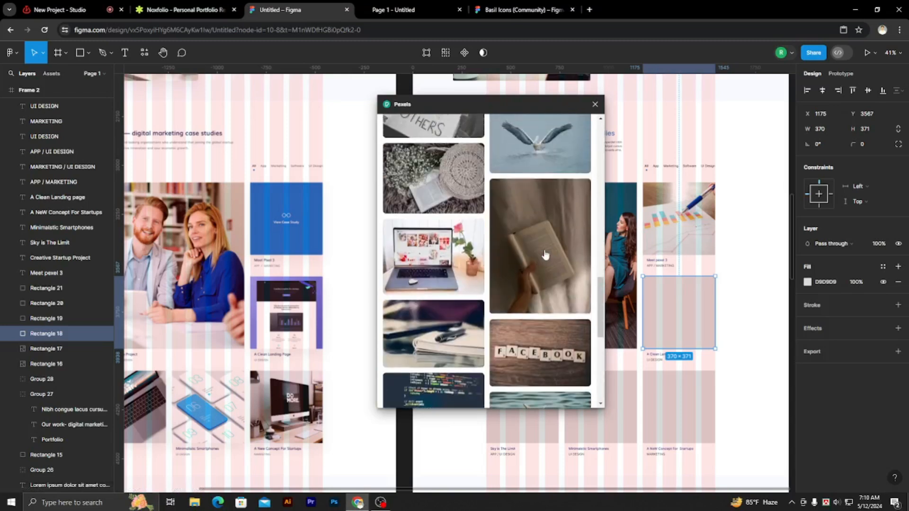
pyautogui.click(428, 254)
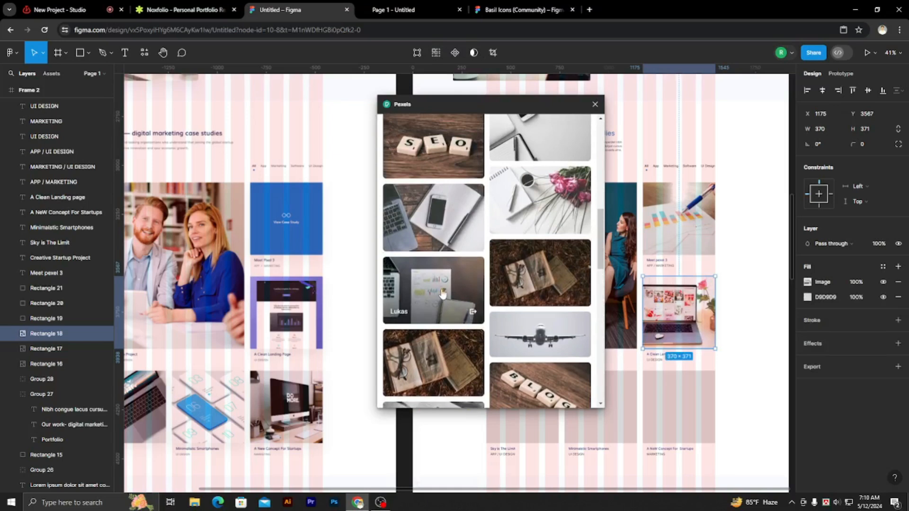
pyautogui.click(445, 282)
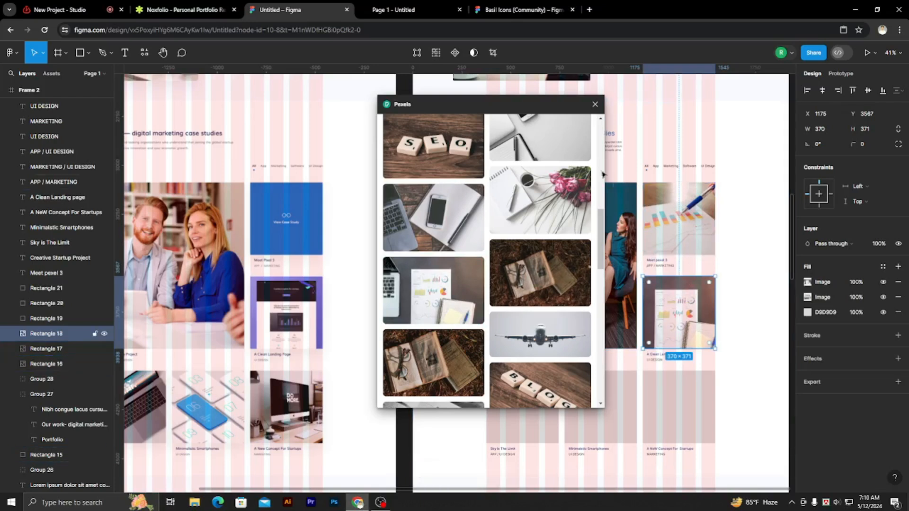
# Select the empty rectangle above the "Sky is The Limit" caption and search the Pexels photos for "LAPTOP".
pyautogui.scroll(-4, 586, 258)
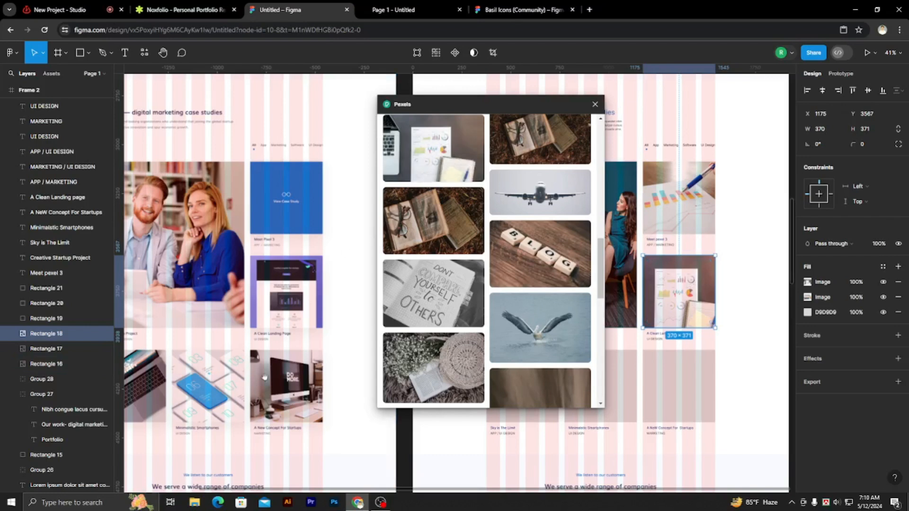
pyautogui.hscroll(-3, 358, 298)
pyautogui.scroll(-3, 358, 297)
pyautogui.scroll(-2, 358, 297)
pyautogui.moveTo(473, 104); pyautogui.dragTo(456, 326)
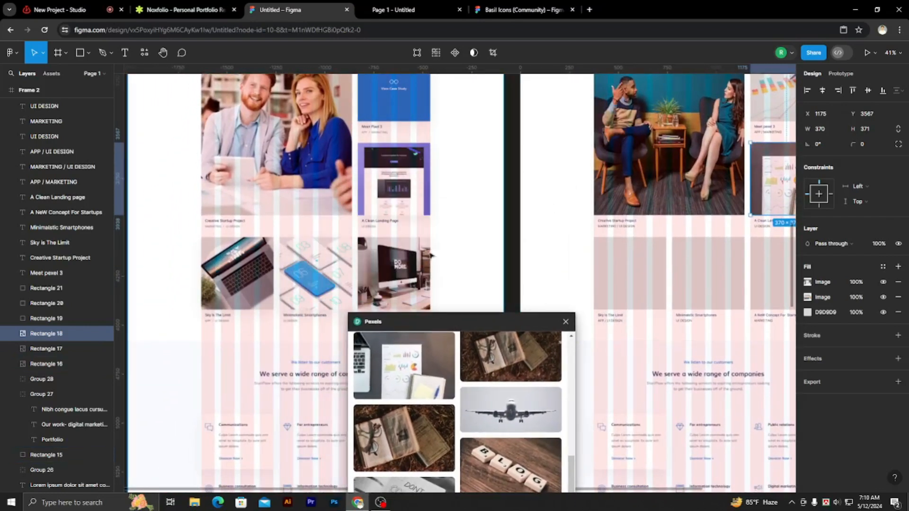
pyautogui.click(621, 286)
pyautogui.moveTo(493, 325); pyautogui.dragTo(495, 296)
pyautogui.scroll(5, 422, 337)
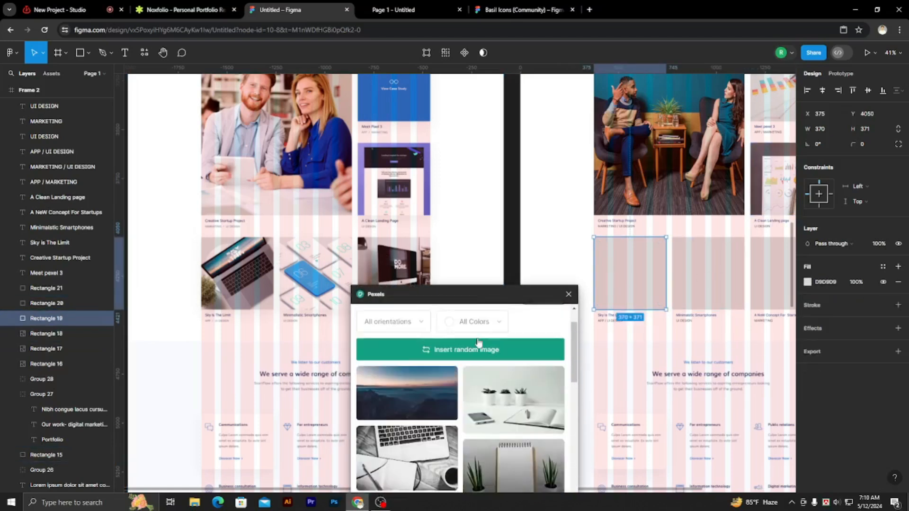
pyautogui.tripleClick(429, 341)
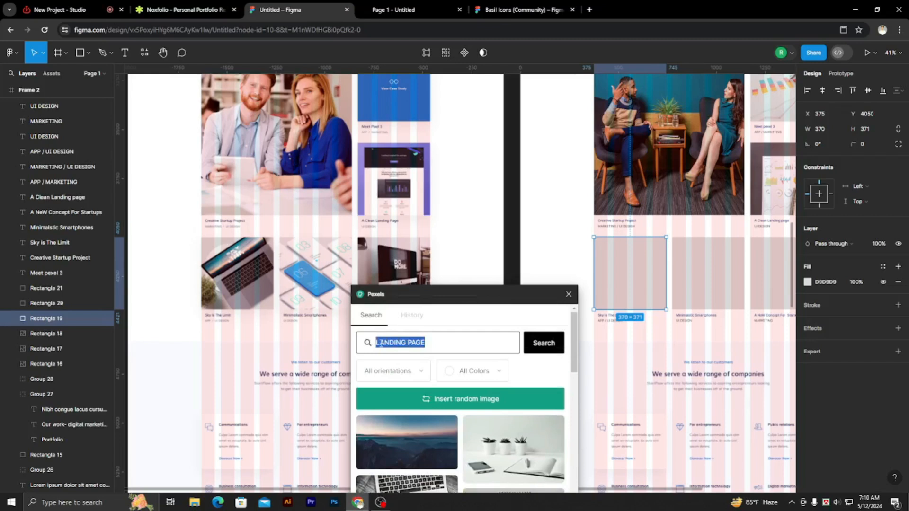
pyautogui.write('LAPTOP')
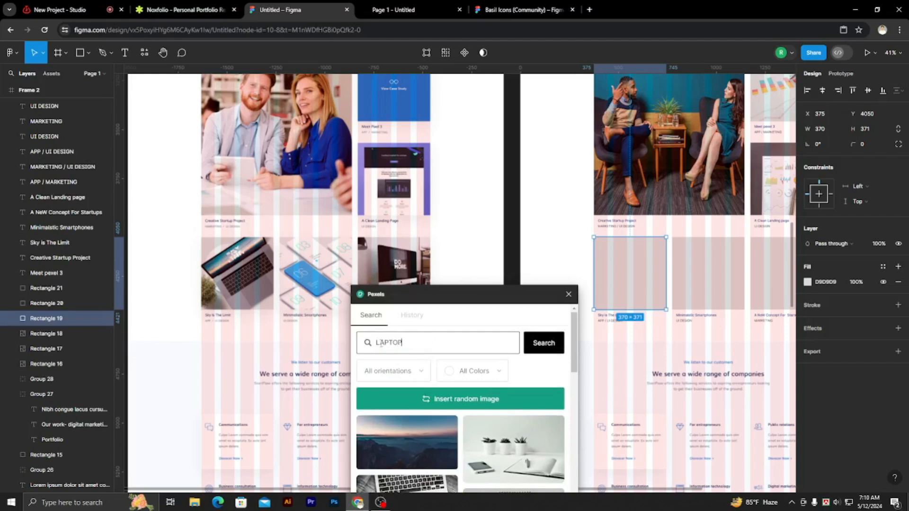
pyautogui.click(537, 341)
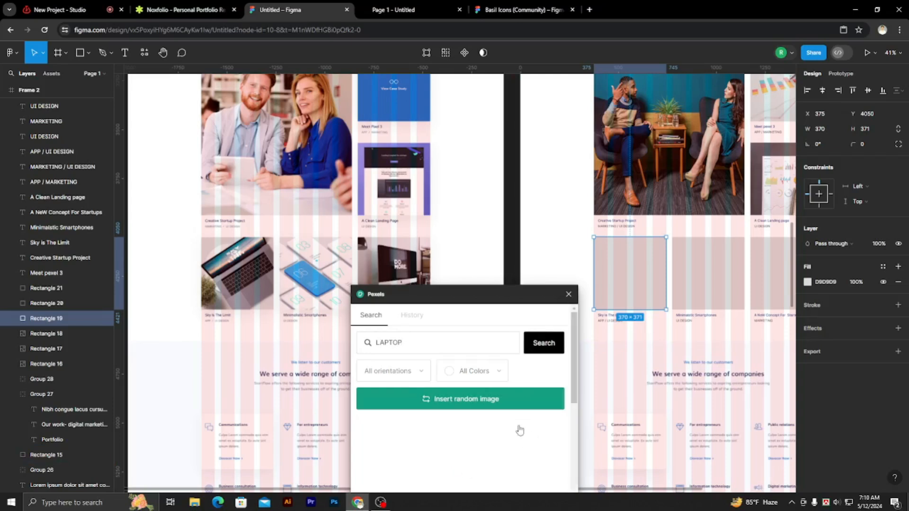
# Fill the "Sky is The Limit" rectangle with the photo of a half-open laptop glowing red on a black background.
pyautogui.scroll(-5, 517, 432)
pyautogui.scroll(-3, 503, 436)
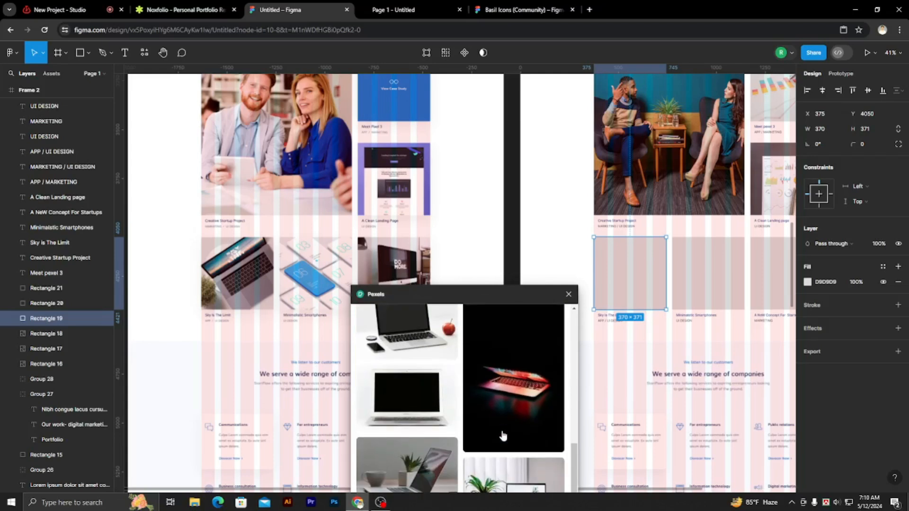
pyautogui.click(538, 435)
# Select the empty rectangle above the "Minimalistic Smartphones" caption and search the Pexels photos for "PHONE".
pyautogui.click(726, 297)
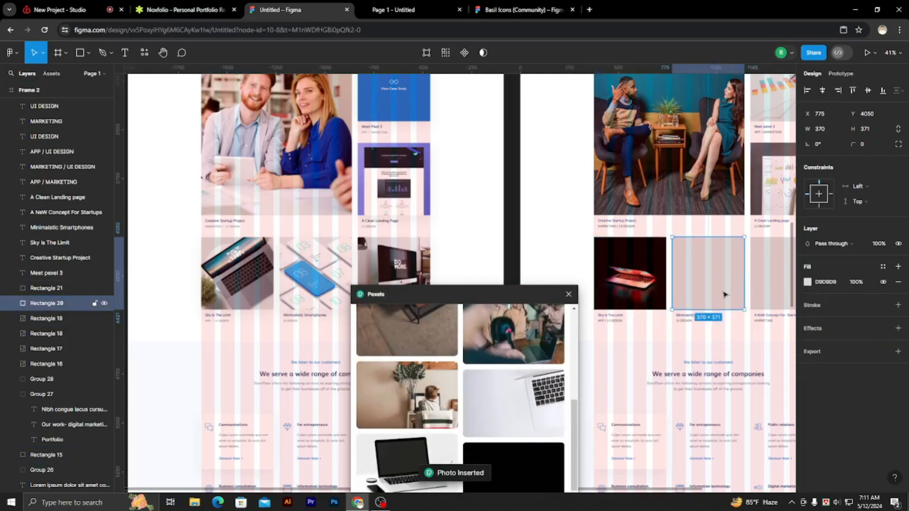
pyautogui.scroll(8, 459, 366)
pyautogui.scroll(2, 458, 359)
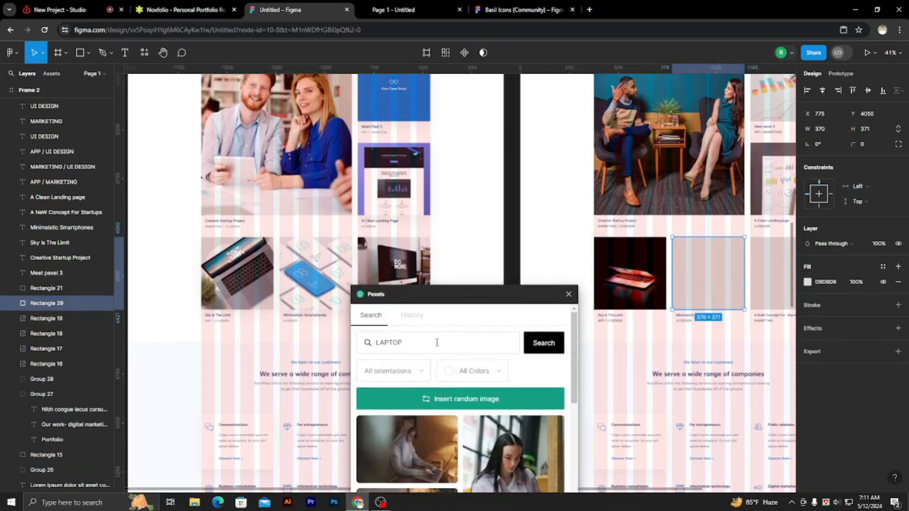
pyautogui.moveTo(436, 343); pyautogui.dragTo(353, 349)
pyautogui.write('PHONE')
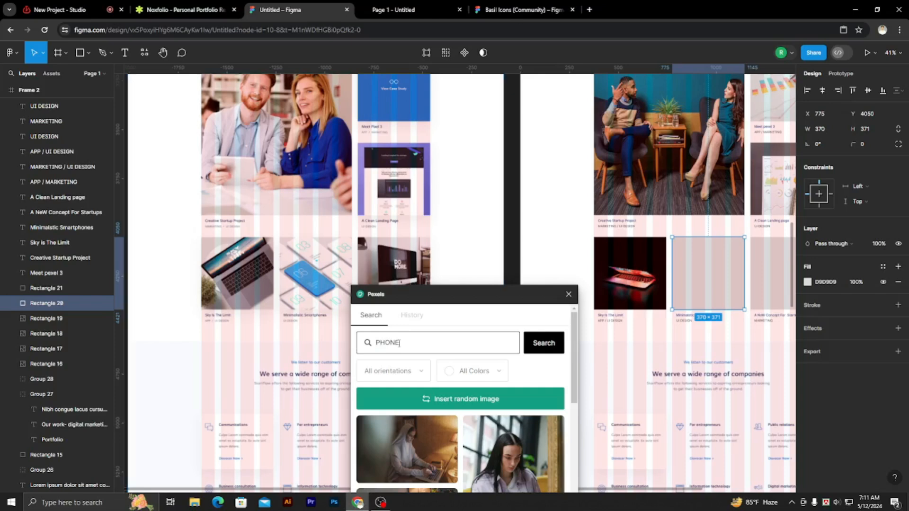
pyautogui.click(544, 345)
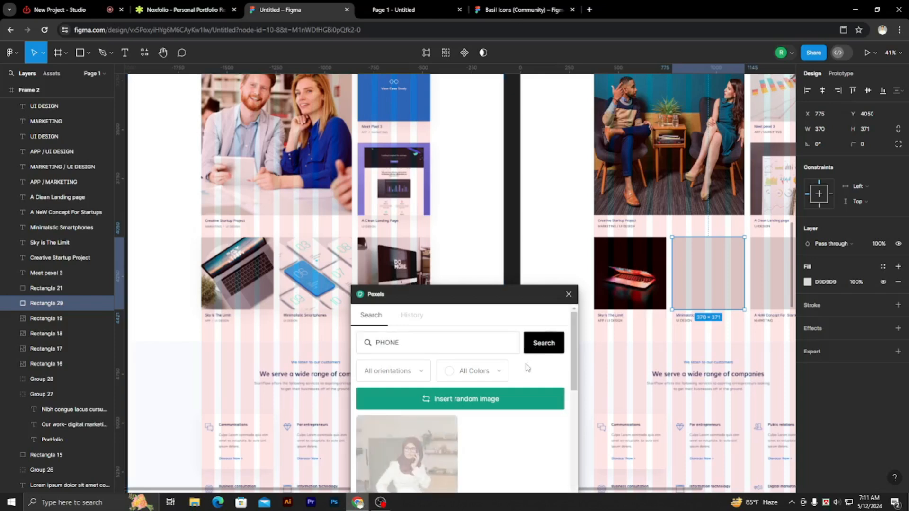
# Fill the "Minimalistic Smartphones" rectangle with the photo of a hand holding a white phone against a multicoloured pastel wall.
pyautogui.scroll(-3, 497, 415)
pyautogui.scroll(-5, 497, 414)
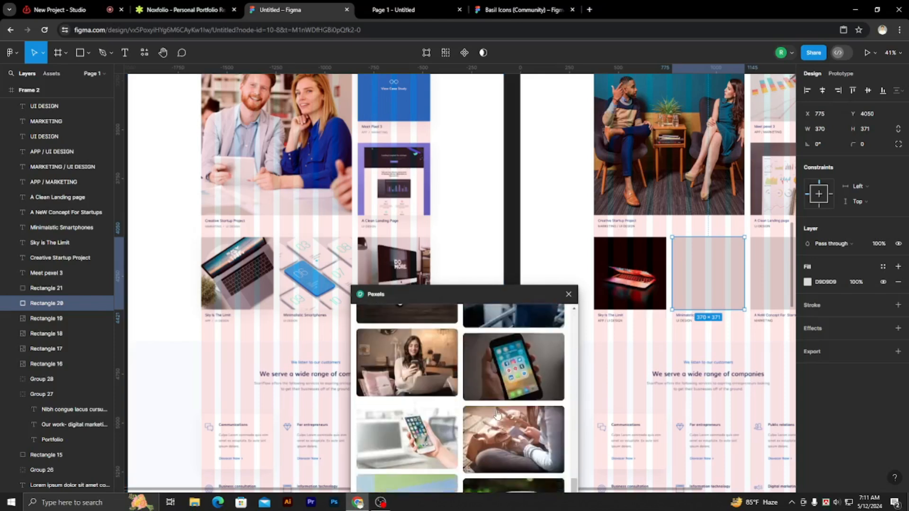
pyautogui.scroll(3, 503, 403)
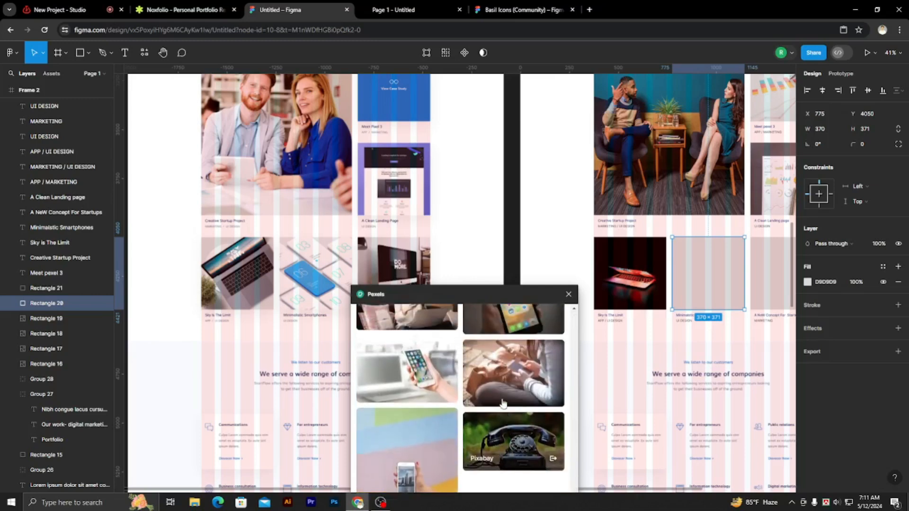
pyautogui.scroll(-3, 450, 417)
pyautogui.click(435, 417)
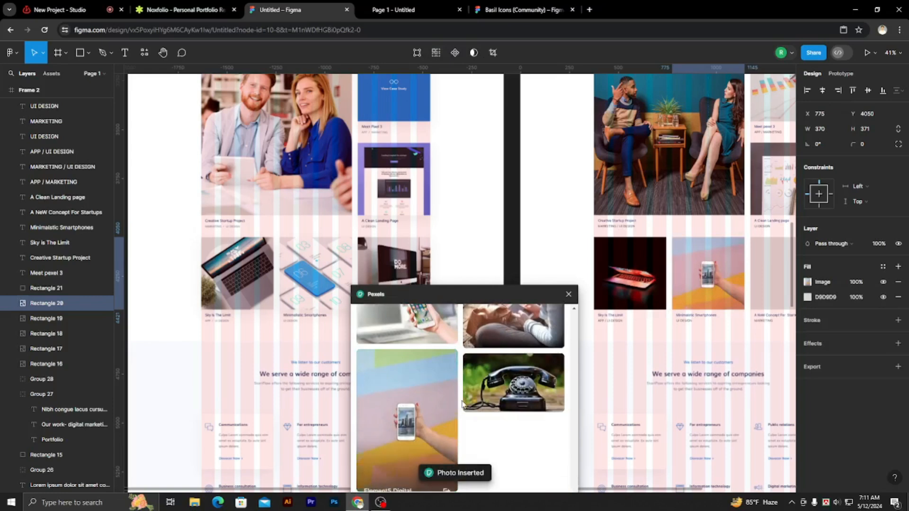
pyautogui.scroll(10, 488, 401)
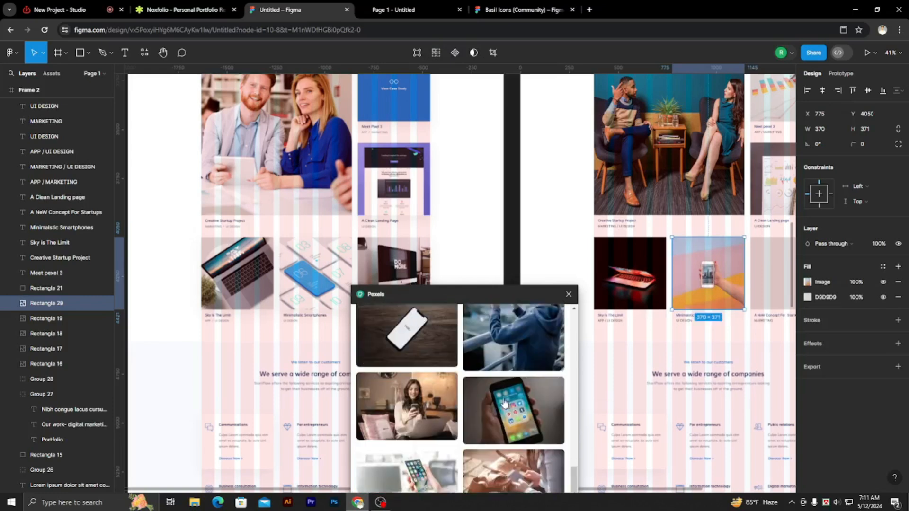